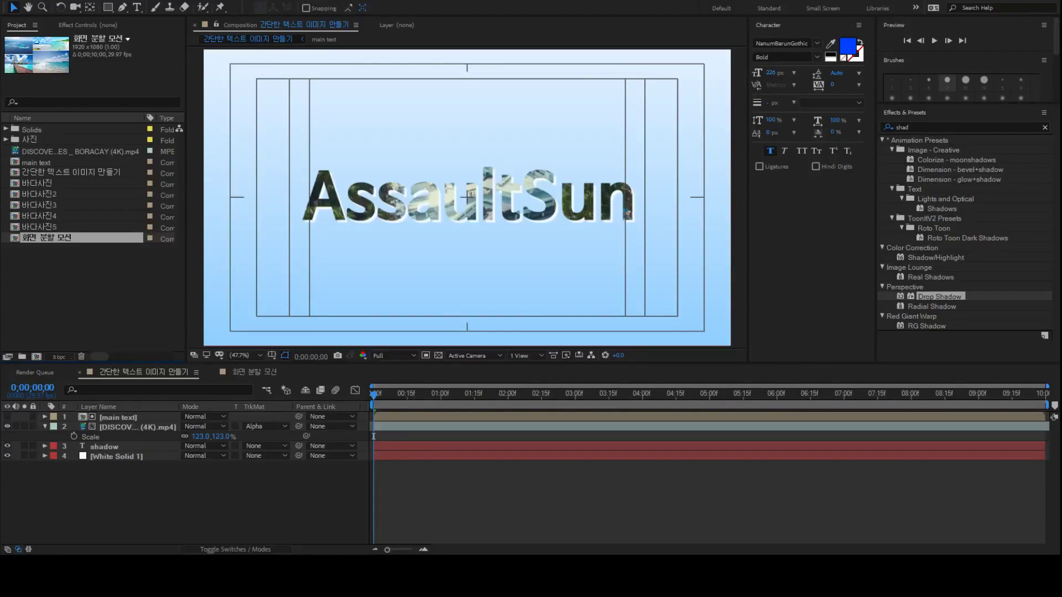
Preview the finished 간단한 텍스트 이미지 만들기 composition from its first frame
{"action": "left_click", "coordinate": [475, 493]}
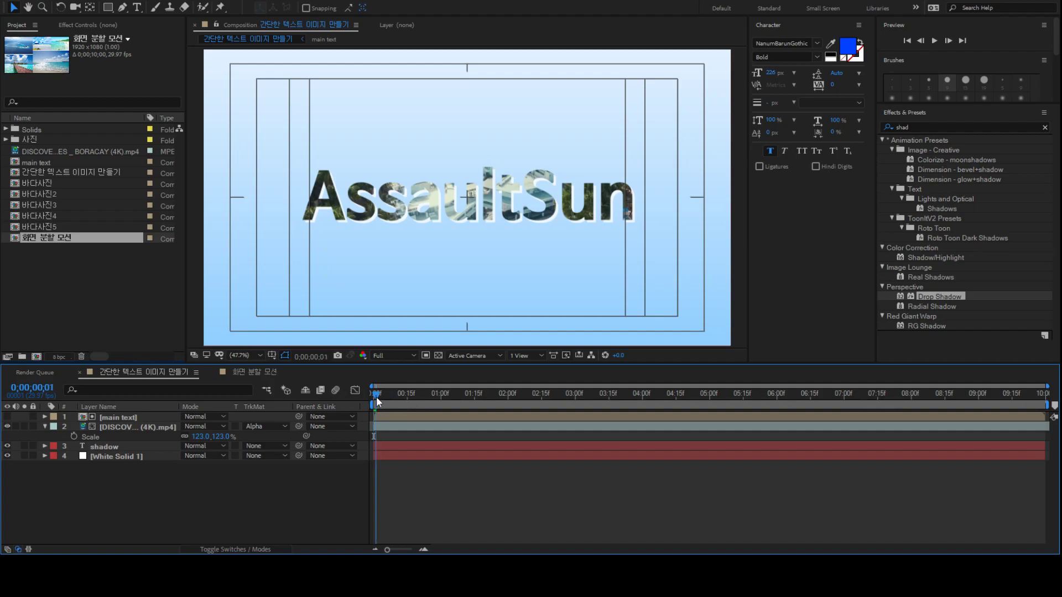
{"action": "mouse_move", "coordinate": [376, 394]}
{"action": "left_mouse_down"}
{"action": "mouse_move", "coordinate": [718, 396]}
{"action": "mouse_move", "coordinate": [374, 402]}
{"action": "left_mouse_up"}
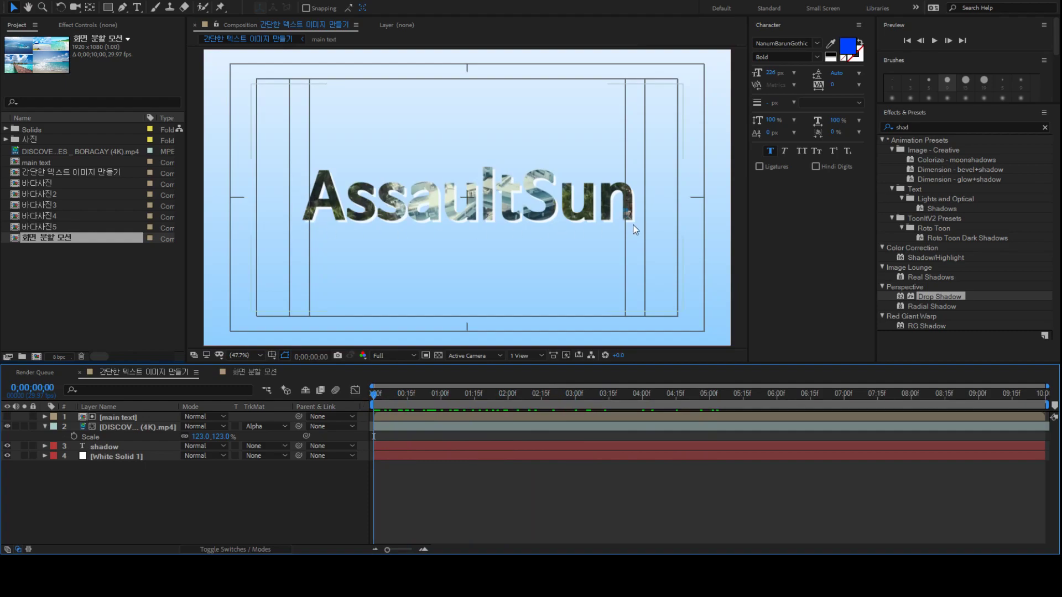
{"action": "left_click_drag", "start_coordinate": [399, 393], "coordinate": [364, 397]}
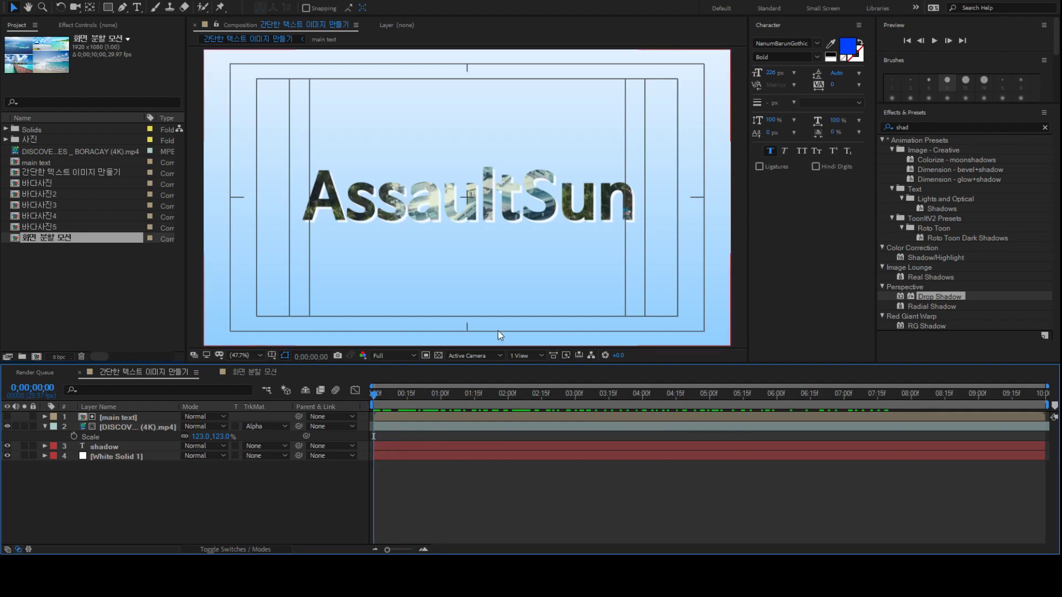
Play and scrub through the 화면 분할 모션 split-screen composition, and return to the 간단한 텍스트 이미지 만들기 composition
{"action": "left_click", "coordinate": [261, 371]}
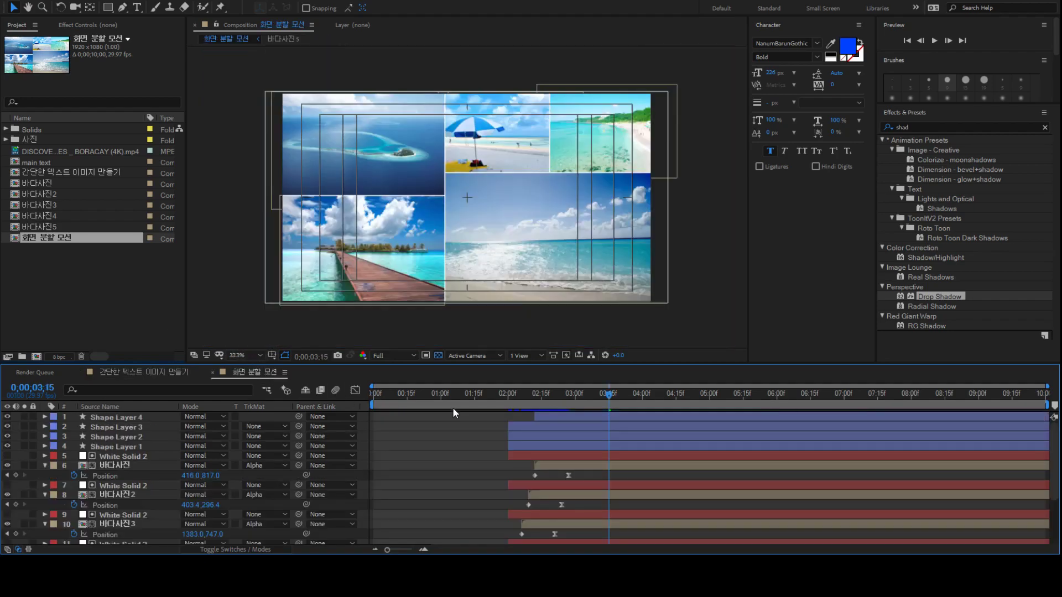
{"action": "left_click_drag", "start_coordinate": [423, 399], "coordinate": [316, 406]}
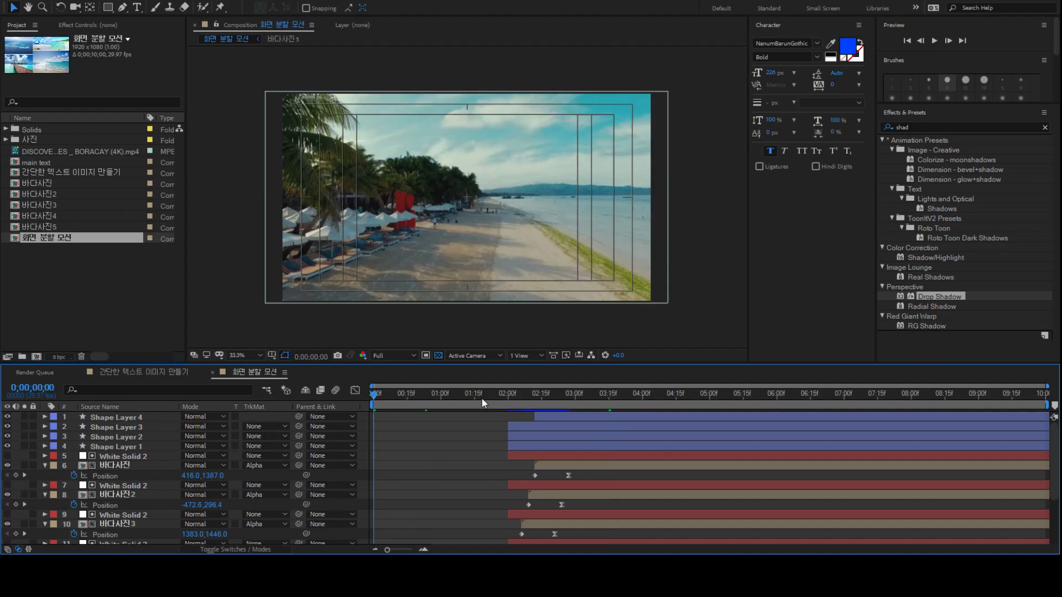
{"action": "key", "text": "space"}
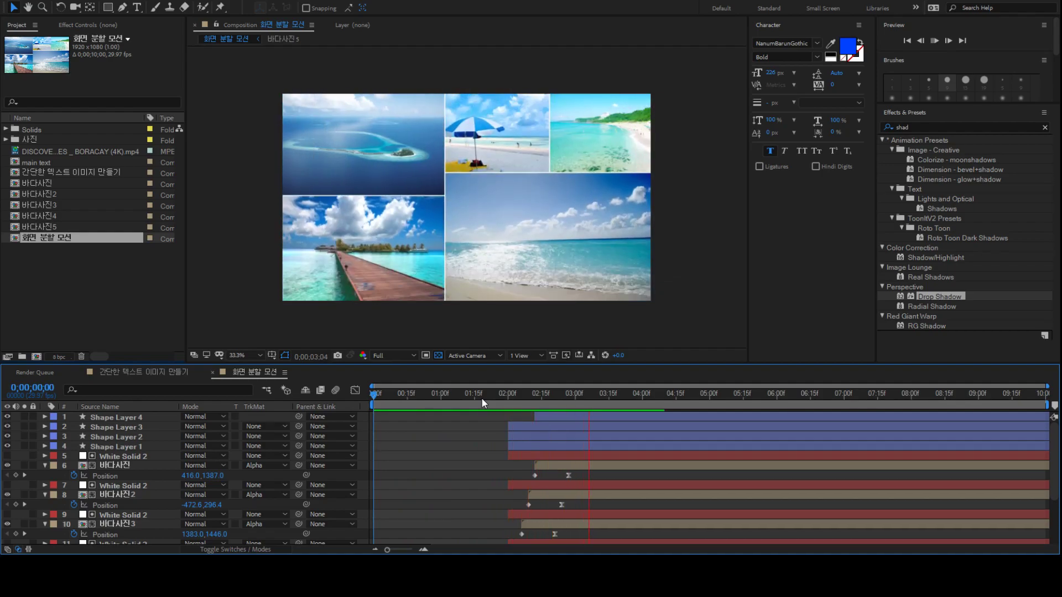
{"action": "left_click", "coordinate": [606, 397]}
{"action": "left_click_drag", "start_coordinate": [606, 397], "coordinate": [862, 444]}
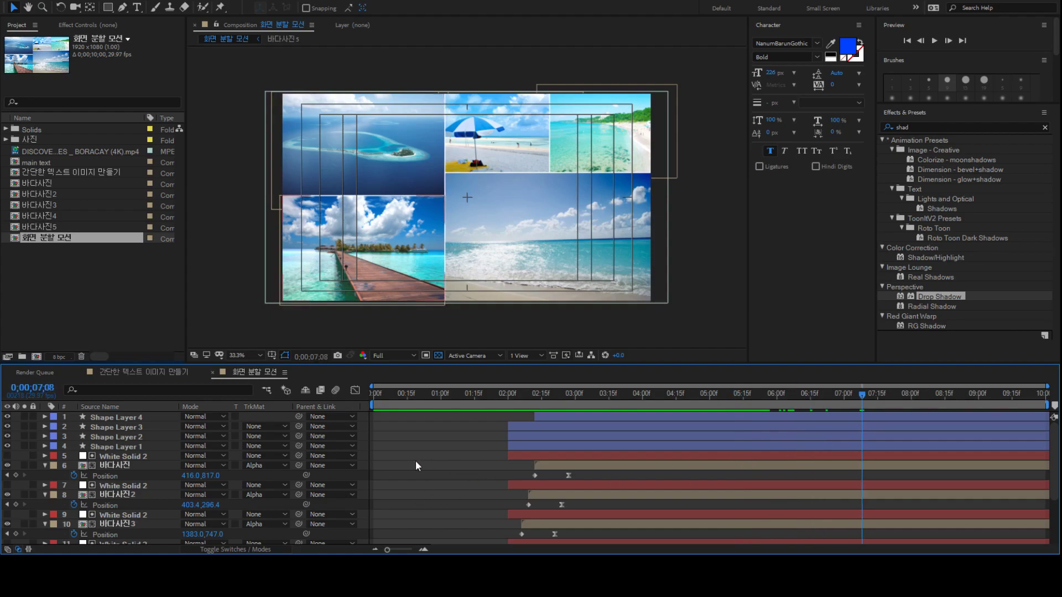
{"action": "left_click", "coordinate": [152, 372]}
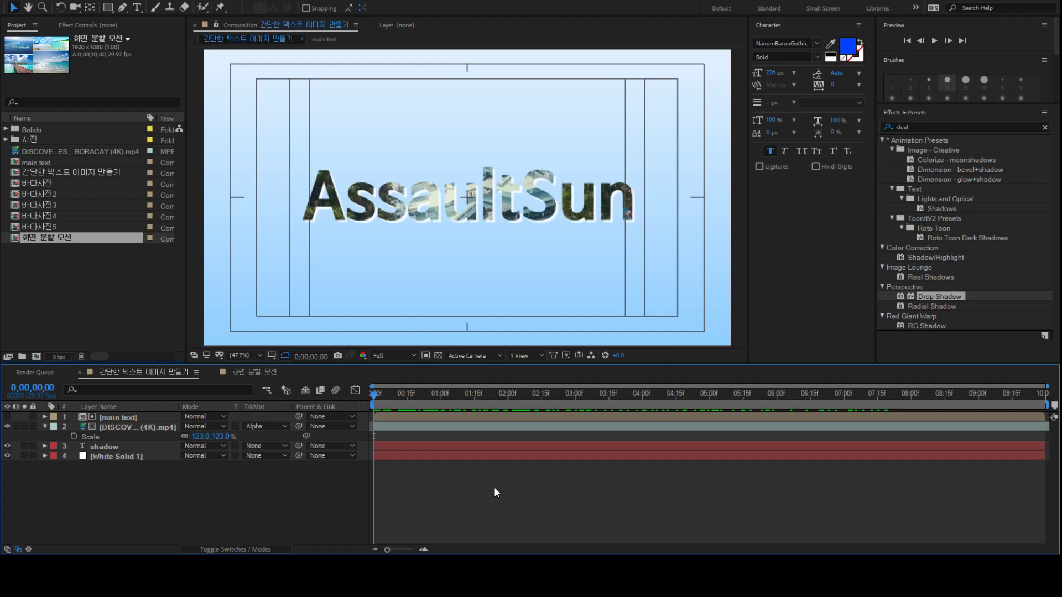
Create a new 1280 x 720, 10-second composition and add a full-frame white solid to it
{"action": "key", "text": "ctrl+n"}
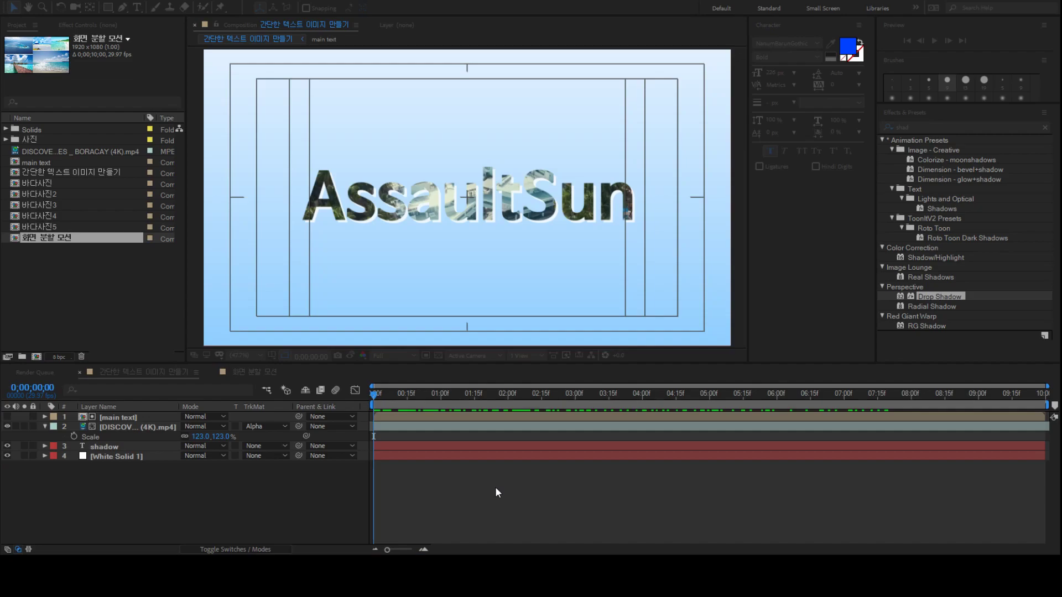
{"action": "key", "text": "Return"}
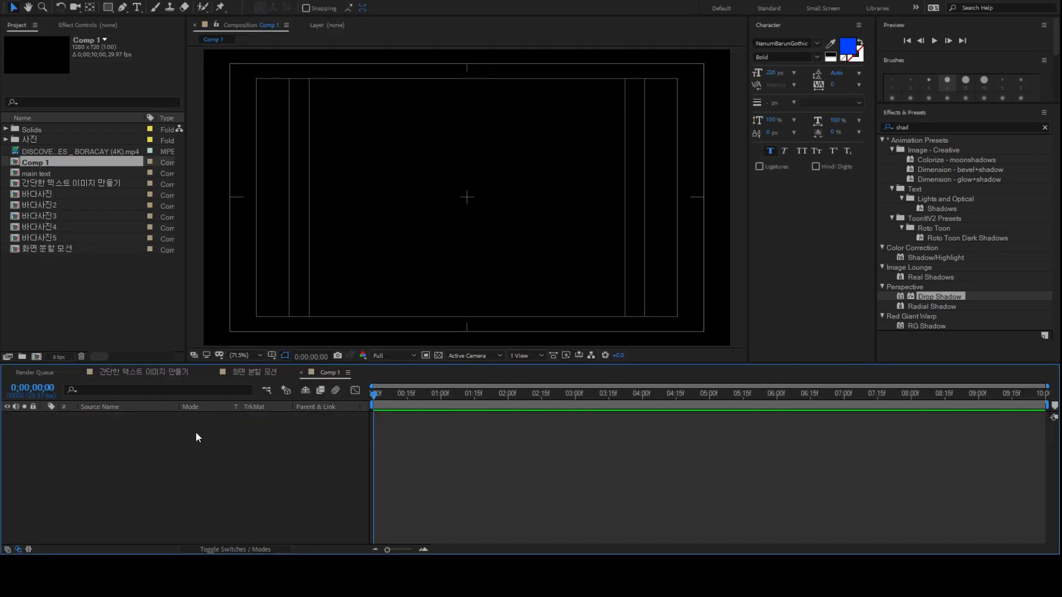
{"action": "key", "text": "ctrl+y"}
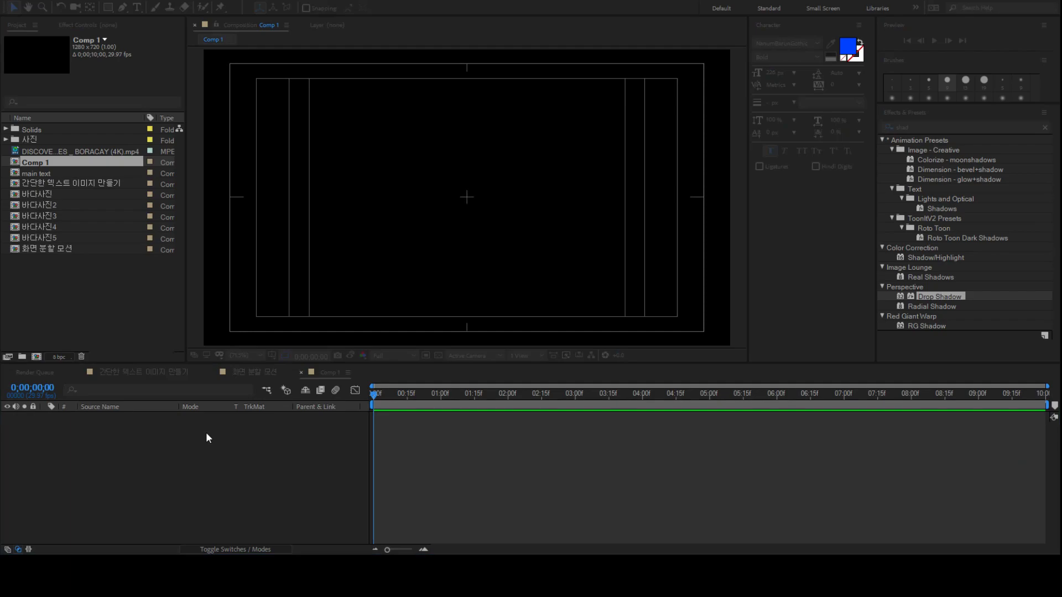
{"action": "key", "text": "Return"}
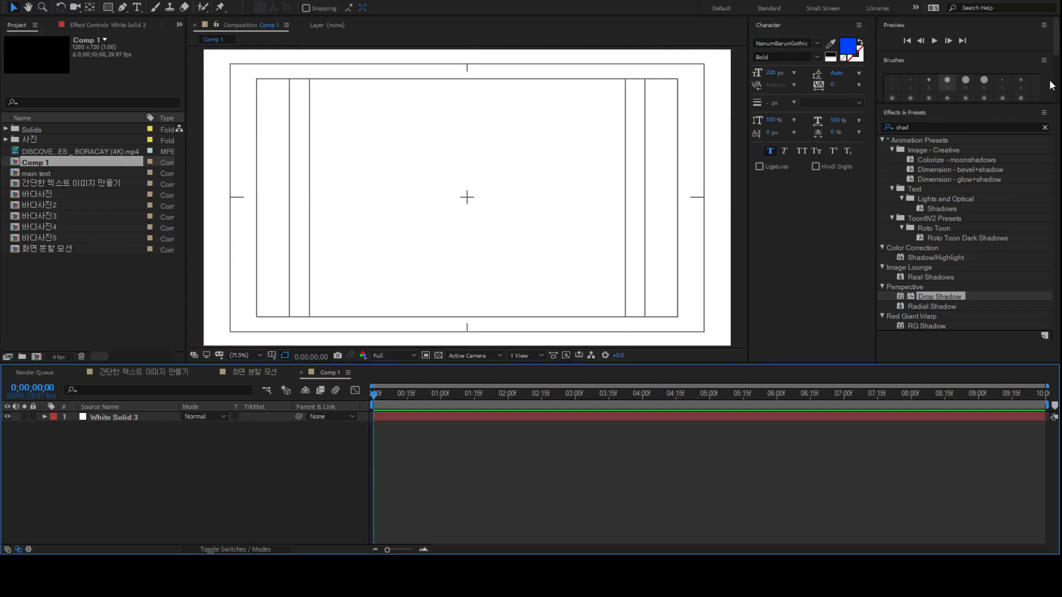
Find the Gradient Ramp effect with the search term "ramp" and apply it to the white solid
{"action": "left_click", "coordinate": [971, 126]}
{"action": "type", "text": "ㄱ"}
{"action": "key", "text": "BackSpace"}
{"action": "type", "text": "ramp"}
{"action": "left_click", "coordinate": [946, 148]}
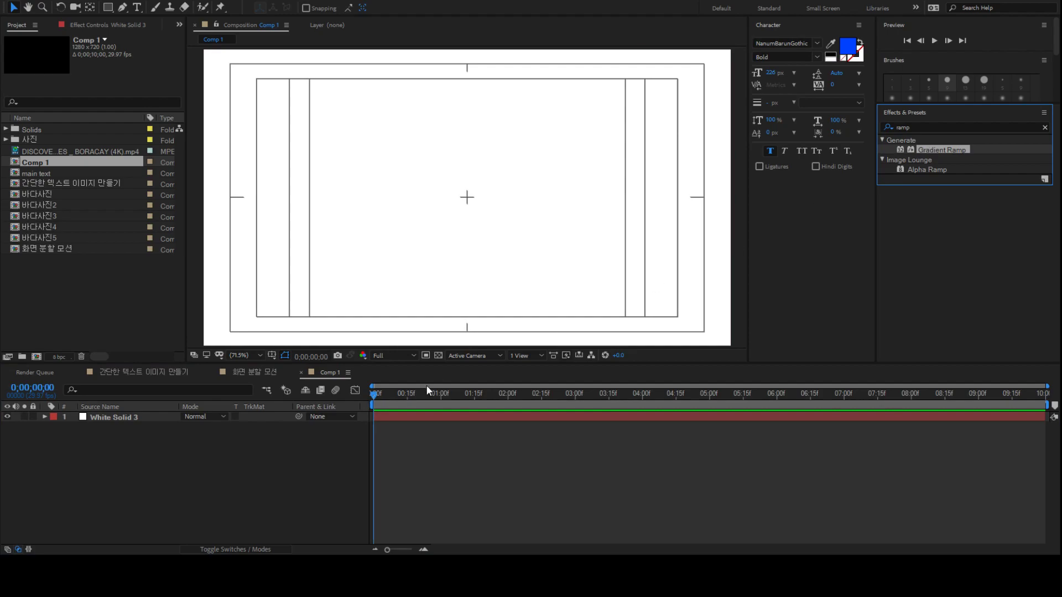
{"action": "left_click", "coordinate": [446, 418]}
{"action": "double_click", "coordinate": [921, 149]}
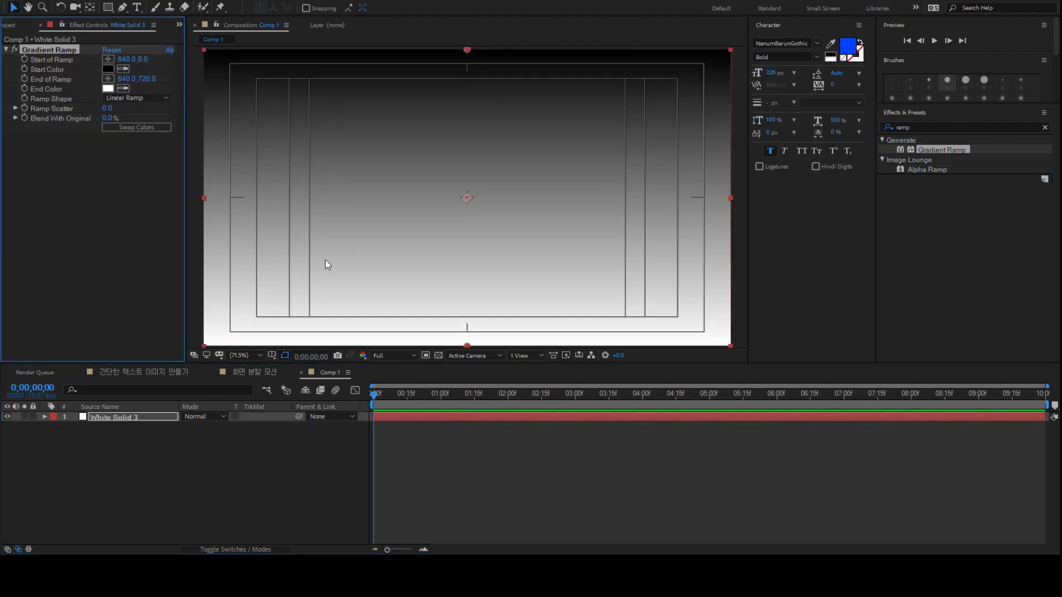
Swap the gradient ramp's colors and set its end color to light blue, leaving the start white
{"action": "left_click", "coordinate": [134, 127]}
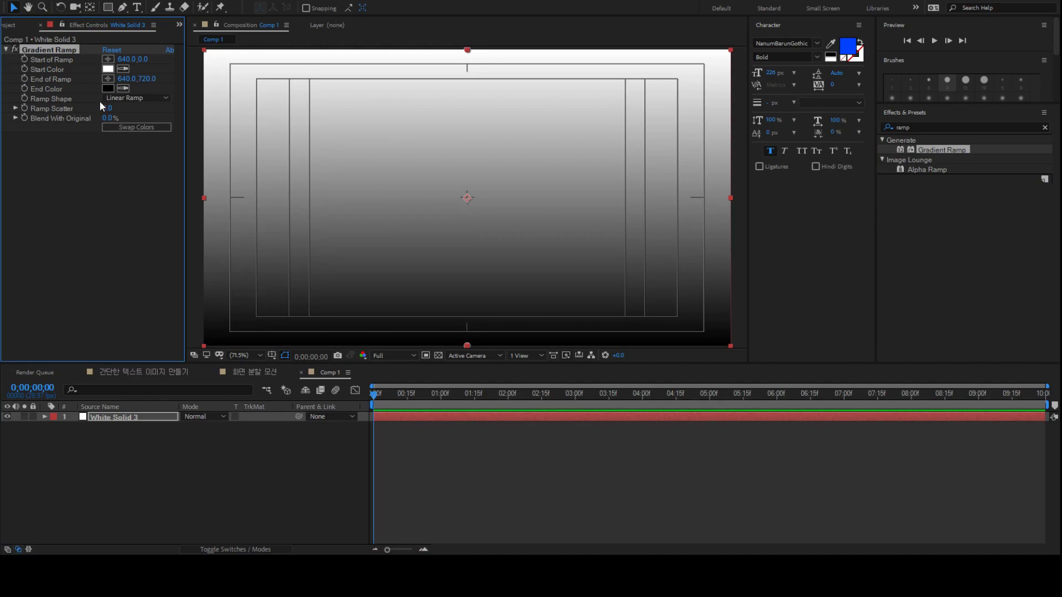
{"action": "left_click", "coordinate": [109, 89]}
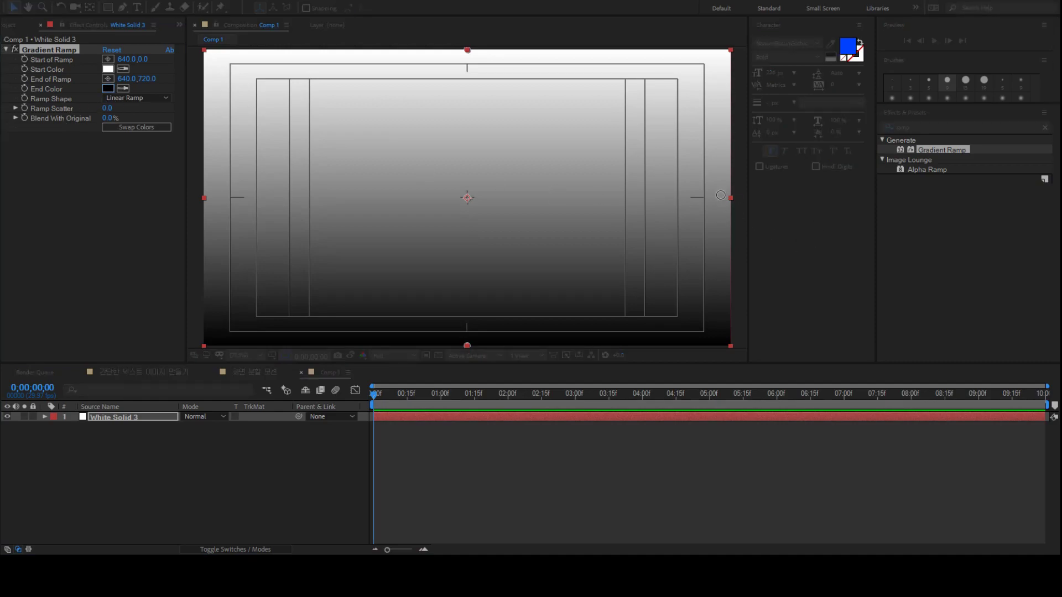
{"action": "left_click", "coordinate": [699, 164]}
{"action": "left_click", "coordinate": [907, 173]}
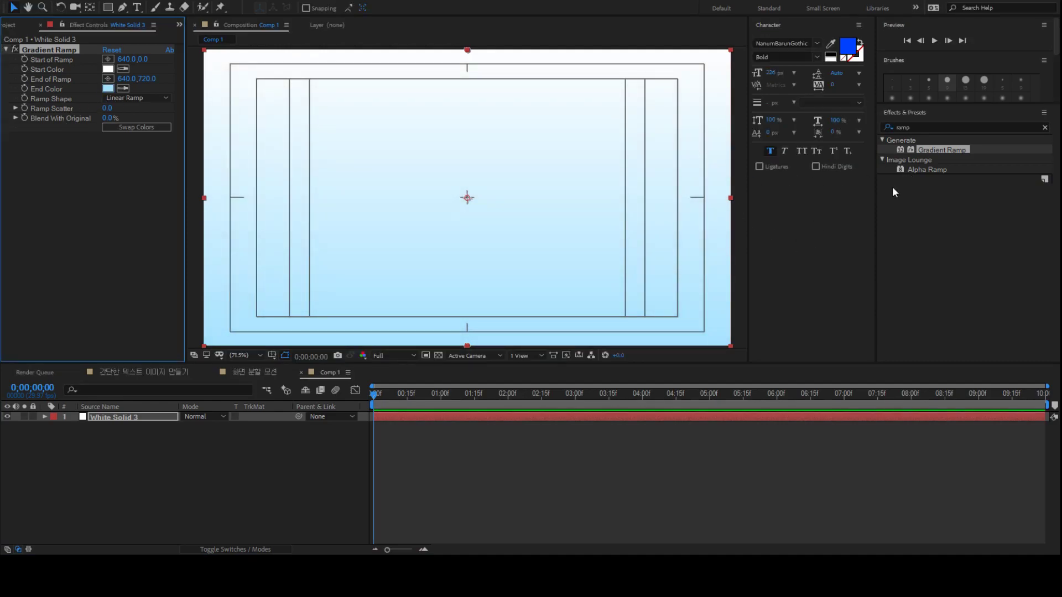
{"action": "left_click", "coordinate": [273, 464]}
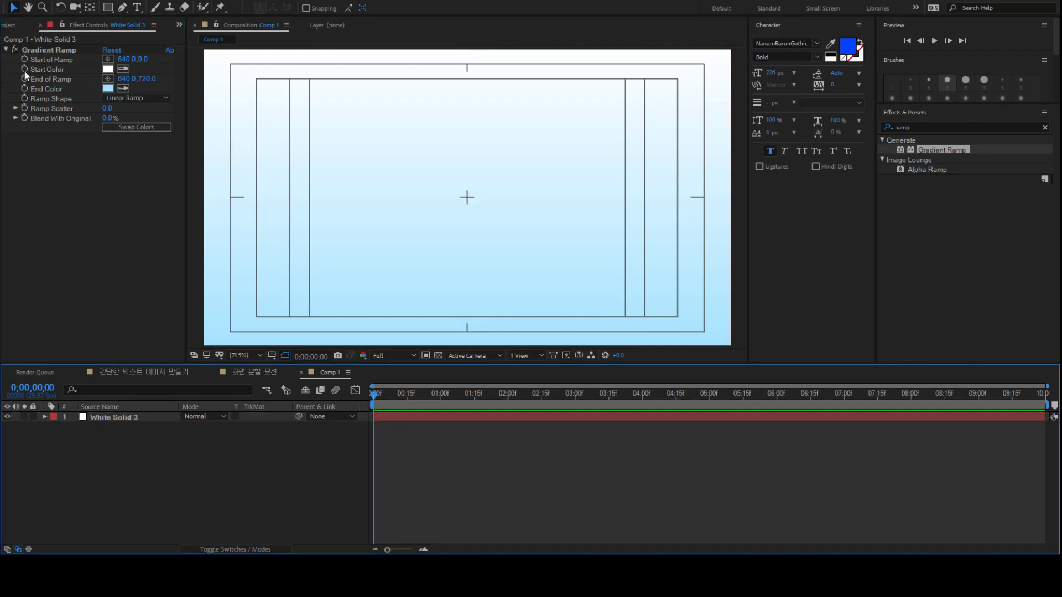
{"action": "left_click", "coordinate": [10, 25]}
{"action": "left_click", "coordinate": [114, 467]}
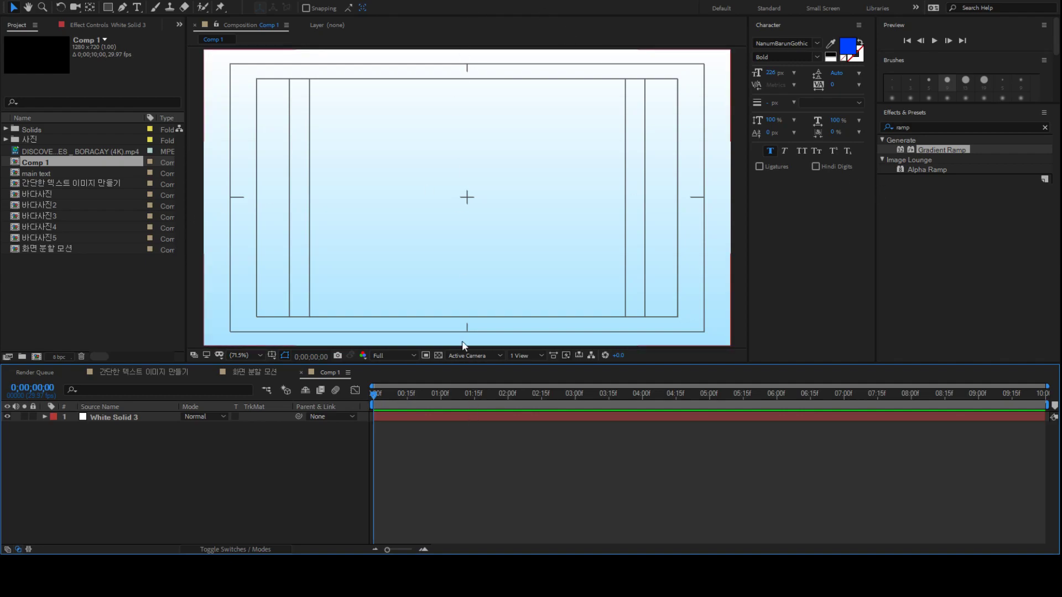
Hide the title/action-safe guides over the composition and show them again
{"action": "left_click", "coordinate": [273, 356]}
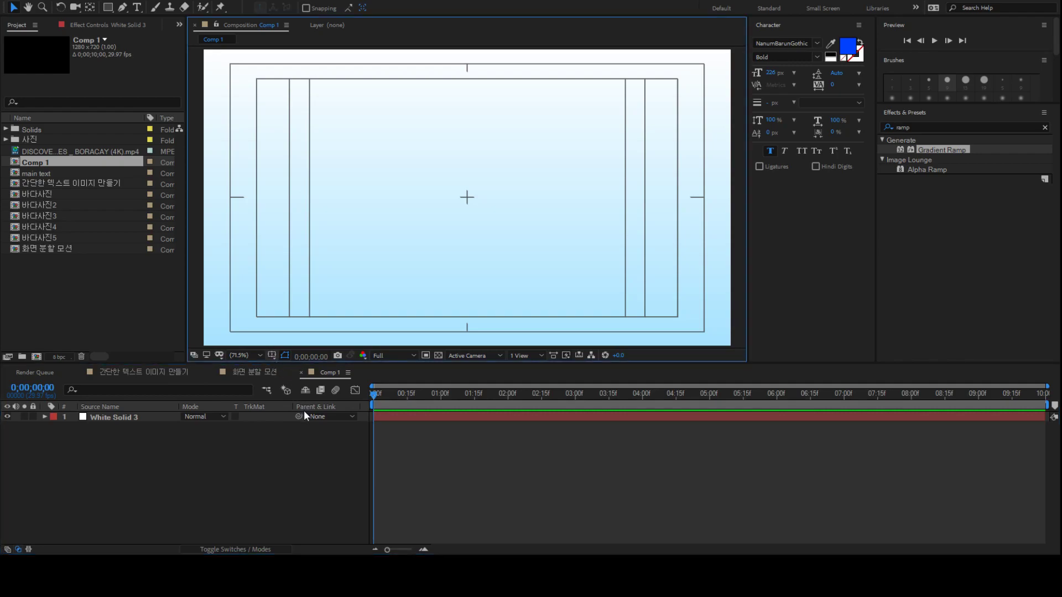
{"action": "key", "text": "apostrophe"}
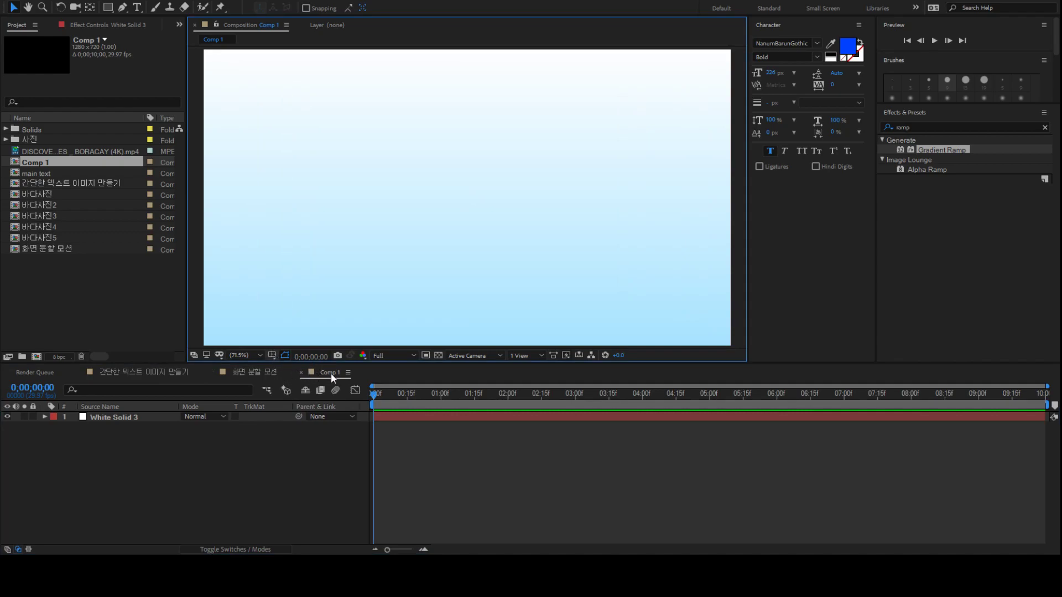
{"action": "key", "text": "apostrophe"}
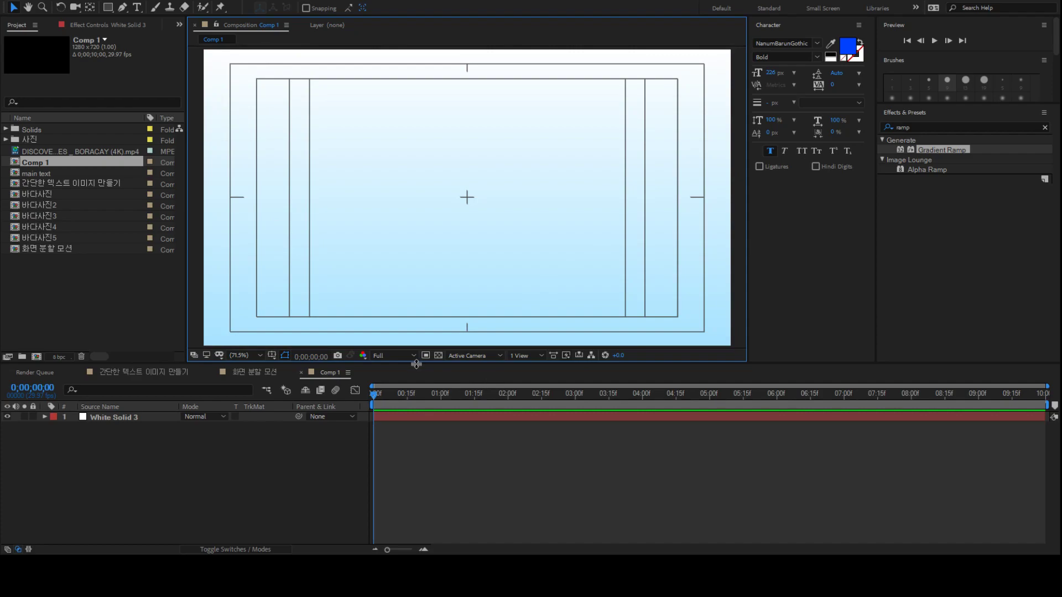
Play a preview of the gradient background from the first frame and stop it
{"action": "left_click_drag", "start_coordinate": [397, 392], "coordinate": [203, 406]}
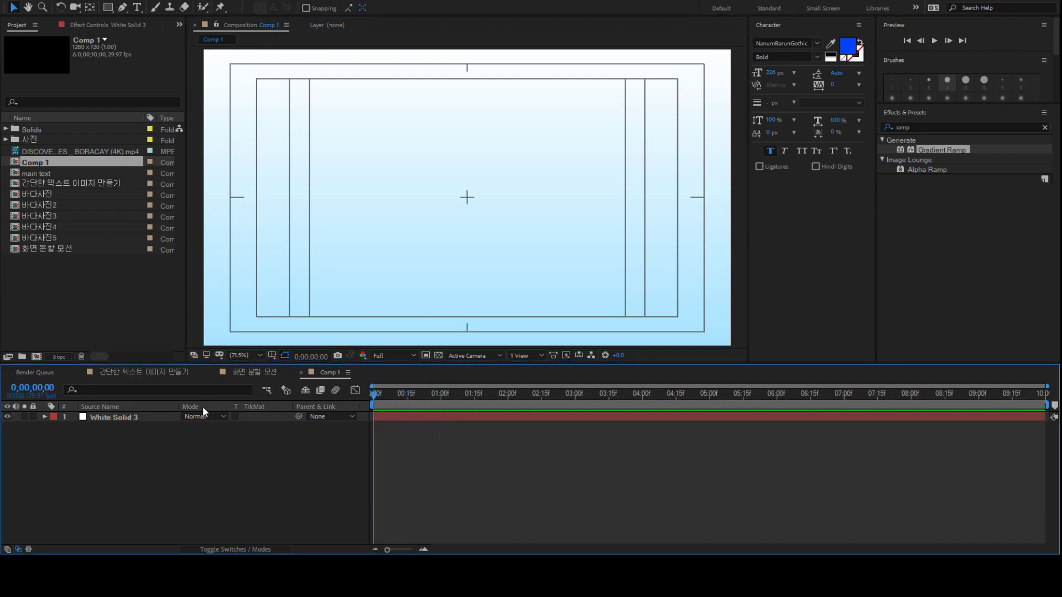
{"action": "key", "text": "space"}
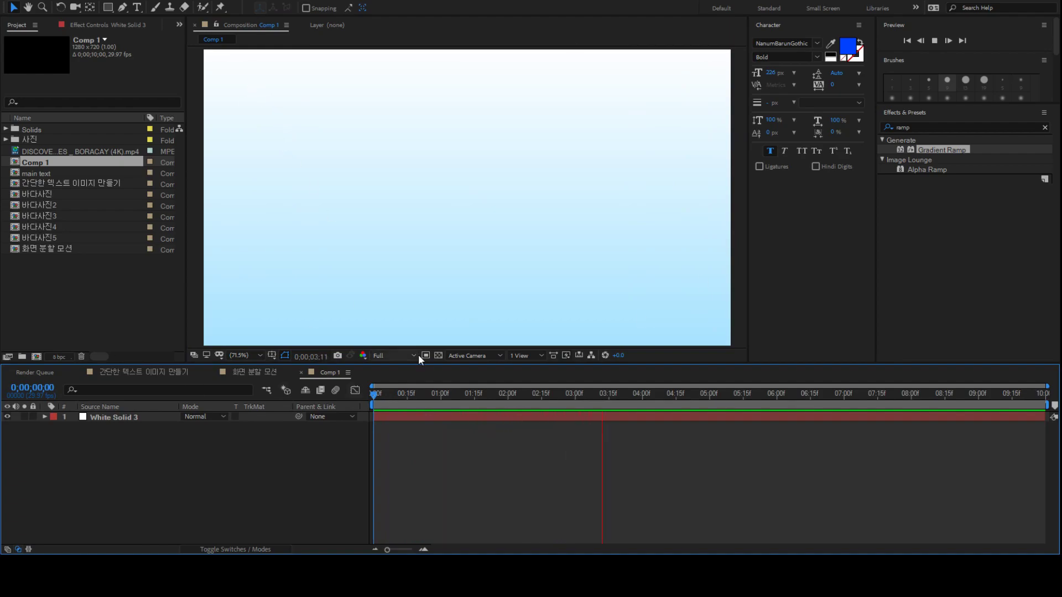
{"action": "key", "text": "space"}
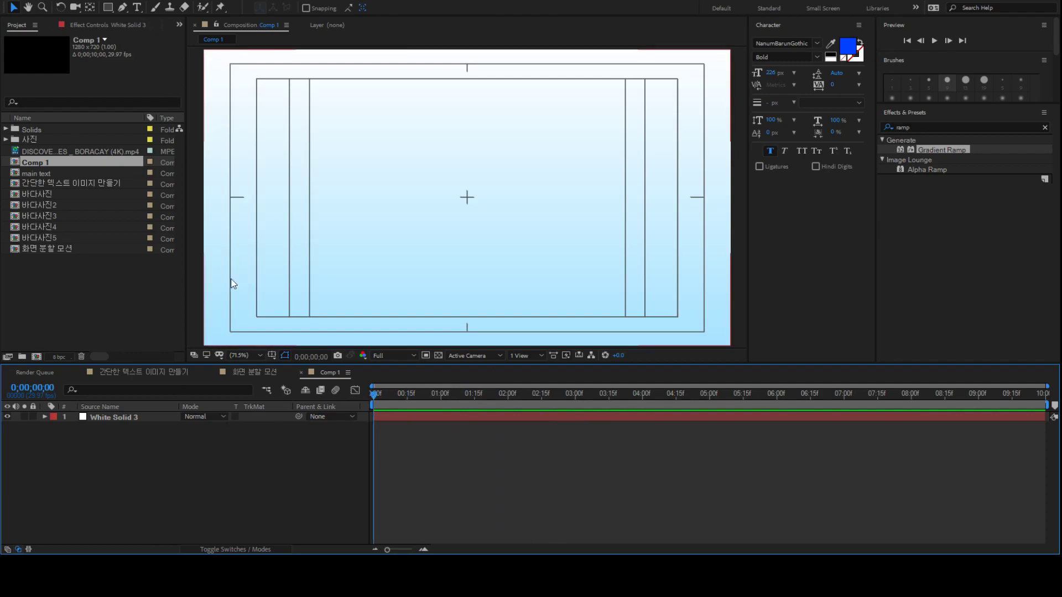
Add a text layer reading "오랜만에 와서 죄송합니다." and shift it right so its beginning shows in the frame
{"action": "left_click", "coordinate": [138, 14]}
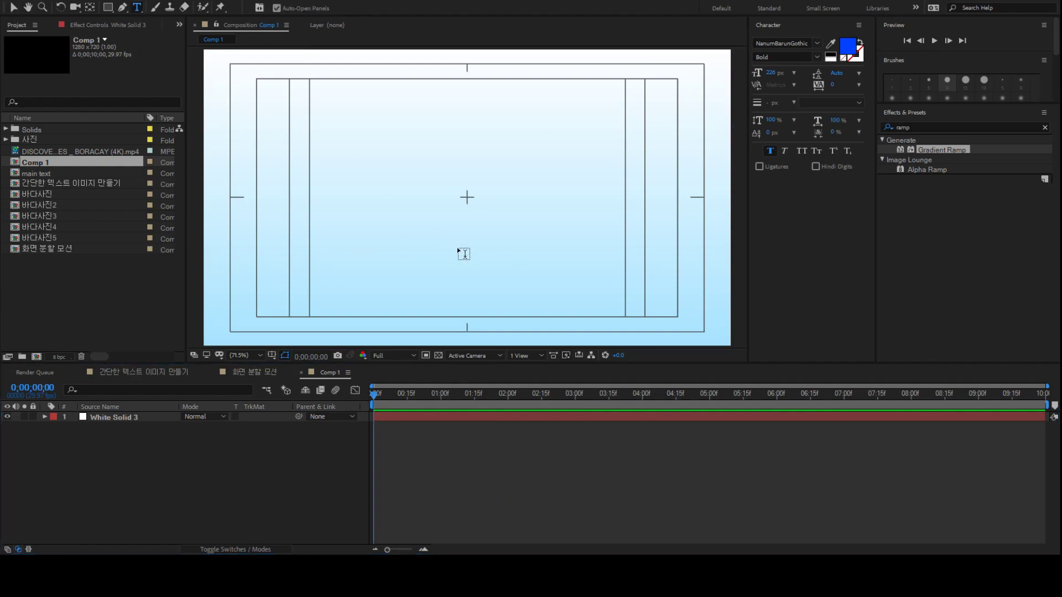
{"action": "left_click", "coordinate": [274, 180]}
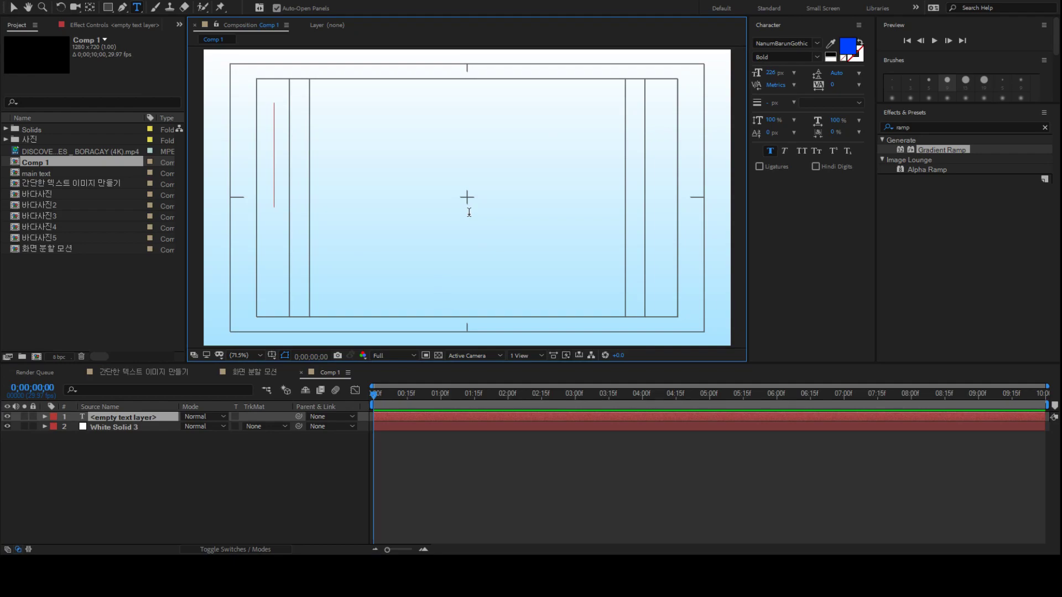
{"action": "type", "text": "오랜만에"}
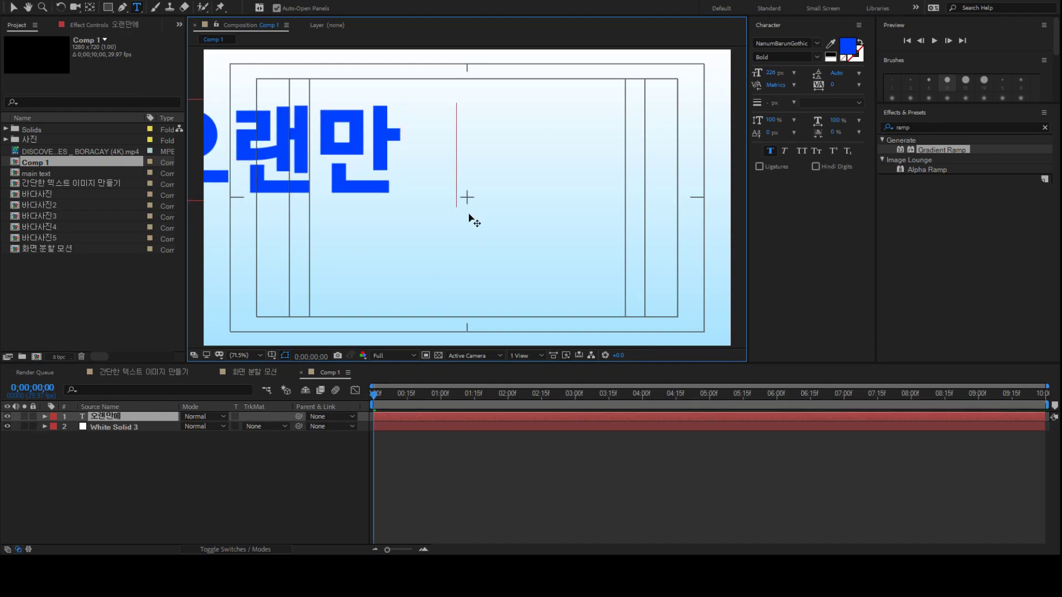
{"action": "type", "text": " 와서 죄송합니다"}
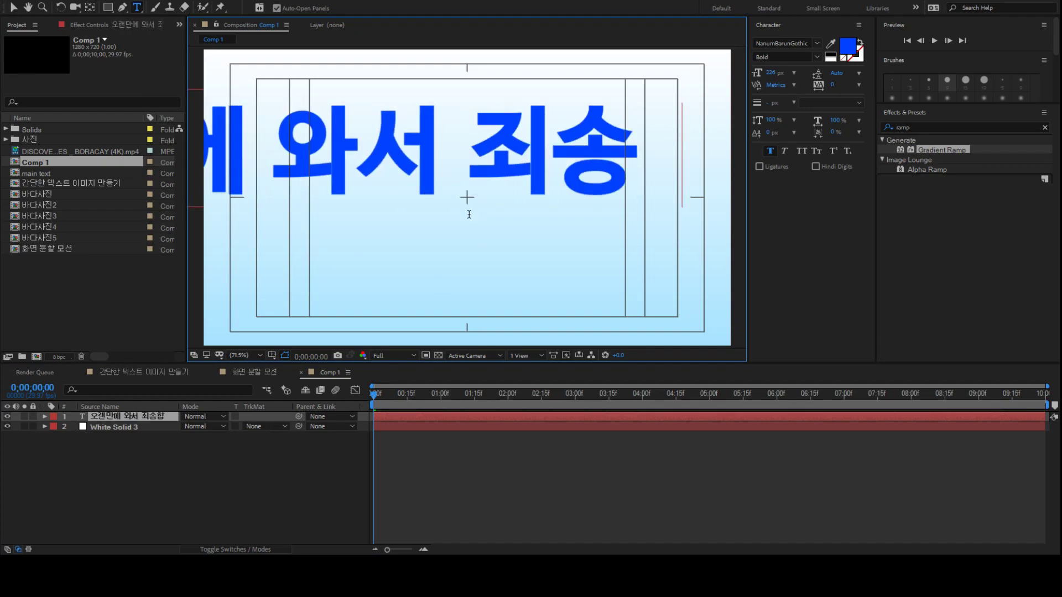
{"action": "left_click", "coordinate": [14, 11]}
{"action": "left_click_drag", "start_coordinate": [343, 147], "coordinate": [774, 138]}
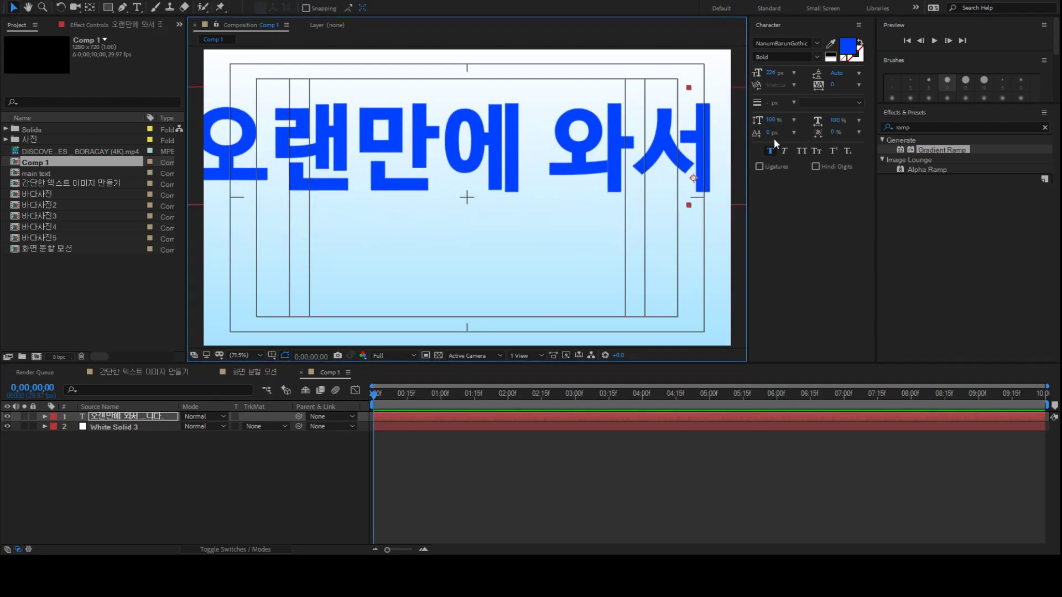
Break the text into two lines after "오랜만에" and move it so the first line sits centered in the frame
{"action": "double_click", "coordinate": [575, 139]}
{"action": "left_click", "coordinate": [543, 140]}
{"action": "key", "text": "BackSpace"}
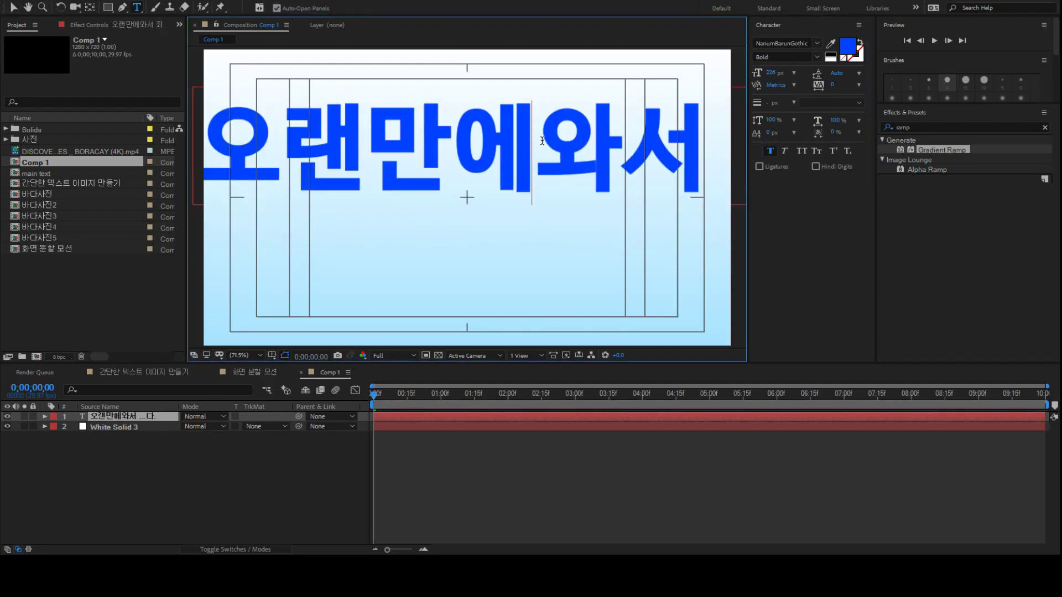
{"action": "key", "text": "Return"}
{"action": "left_click_drag", "start_coordinate": [626, 203], "coordinate": [402, 193]}
{"action": "triple_click", "coordinate": [348, 250]}
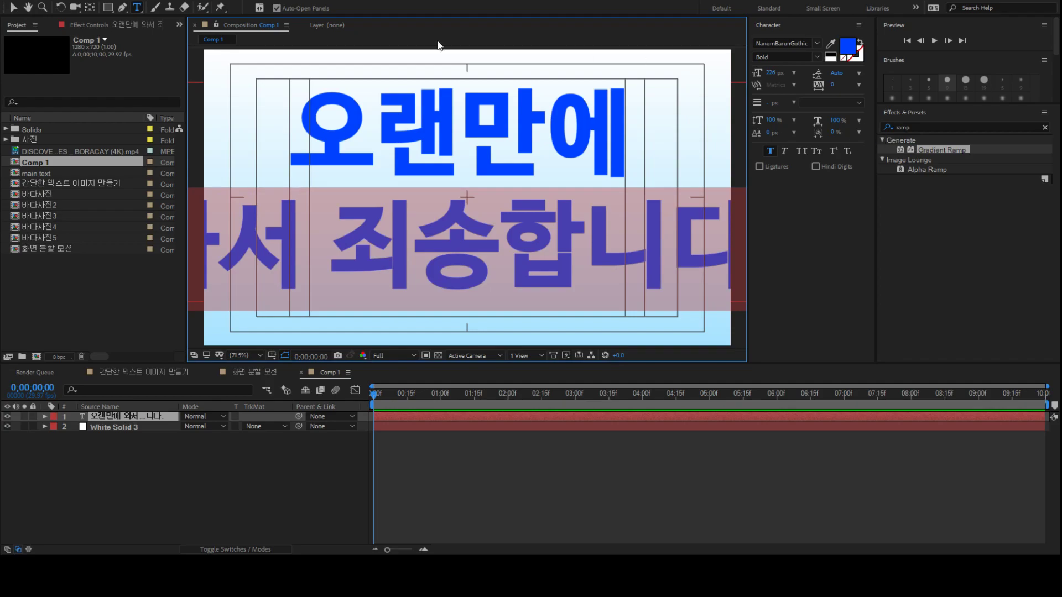
Set the text's font size to 150 px and move both lines to the center of the frame
{"action": "left_click", "coordinate": [13, 8]}
{"action": "left_click", "coordinate": [771, 73]}
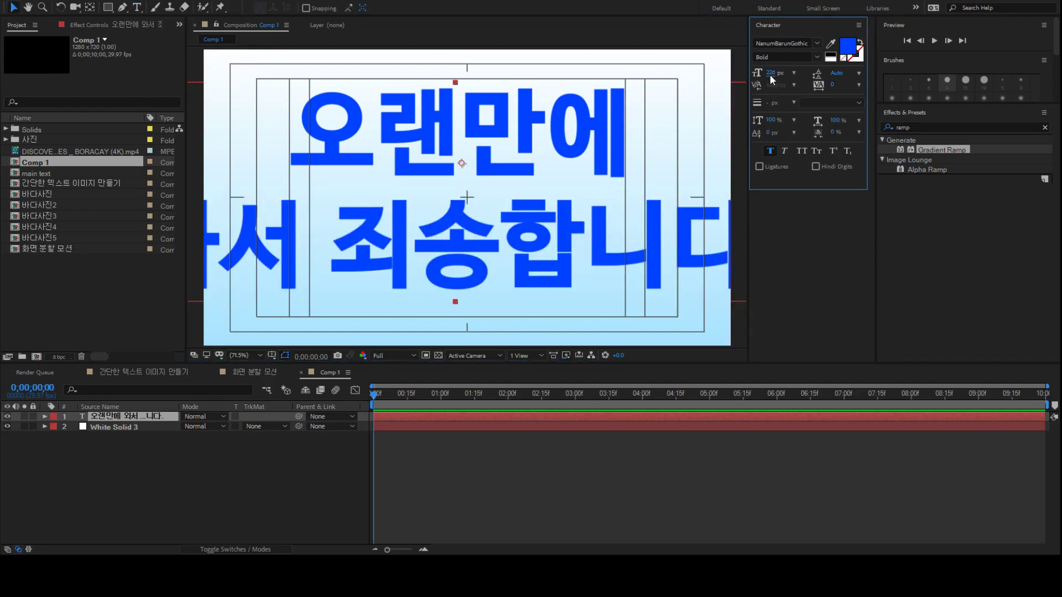
{"action": "type", "text": "150"}
{"action": "key", "text": "Return"}
{"action": "left_click_drag", "start_coordinate": [517, 192], "coordinate": [523, 208]}
{"action": "left_click", "coordinate": [474, 500]}
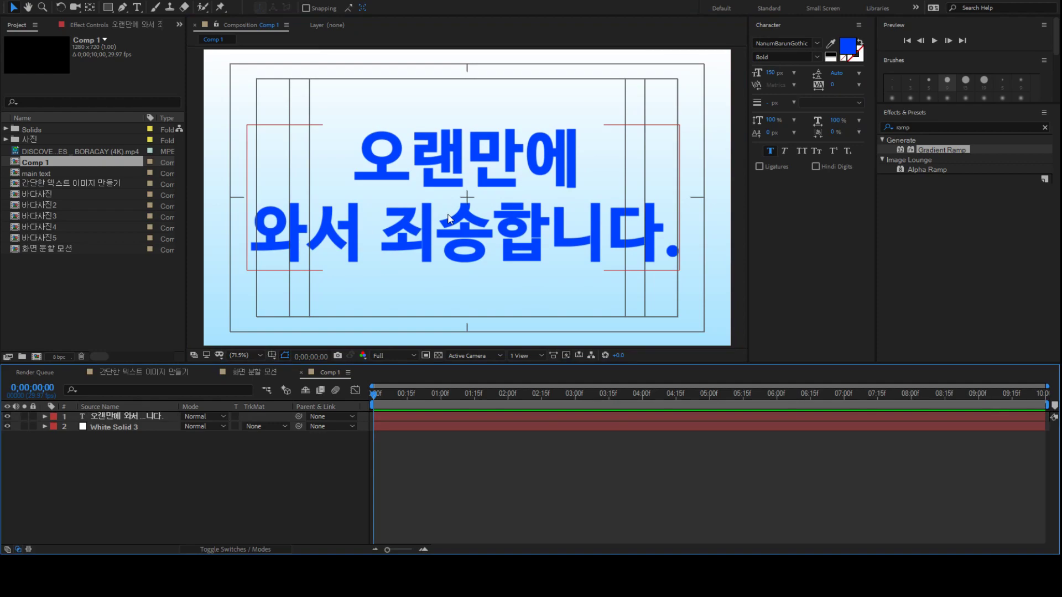
{"action": "left_click", "coordinate": [450, 222]}
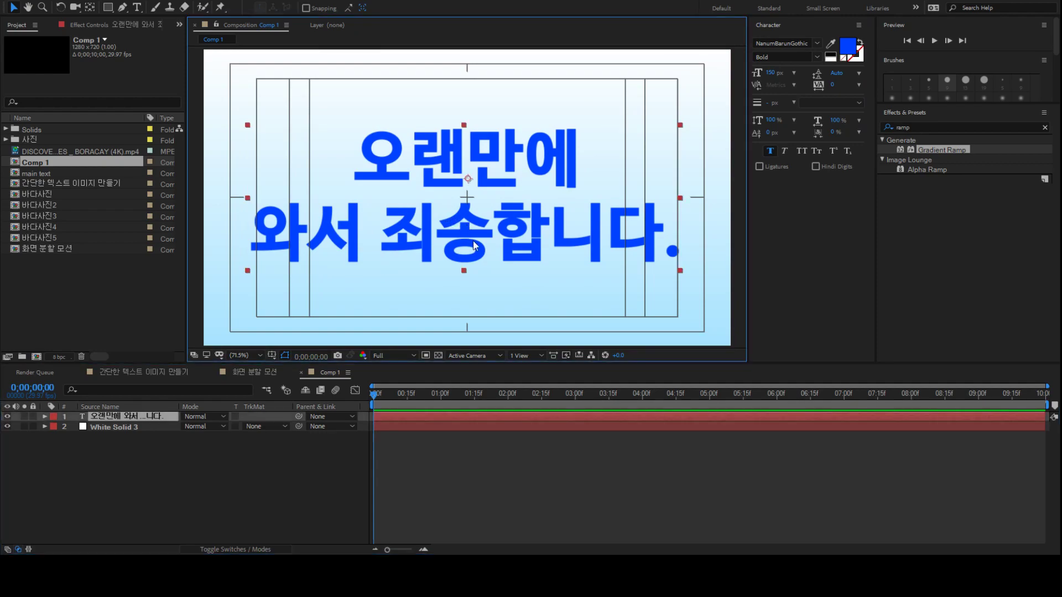
Place the DISCOVERY BORACAY video directly beneath the title text layer and set its track matte to Alpha
{"action": "left_click", "coordinate": [165, 452]}
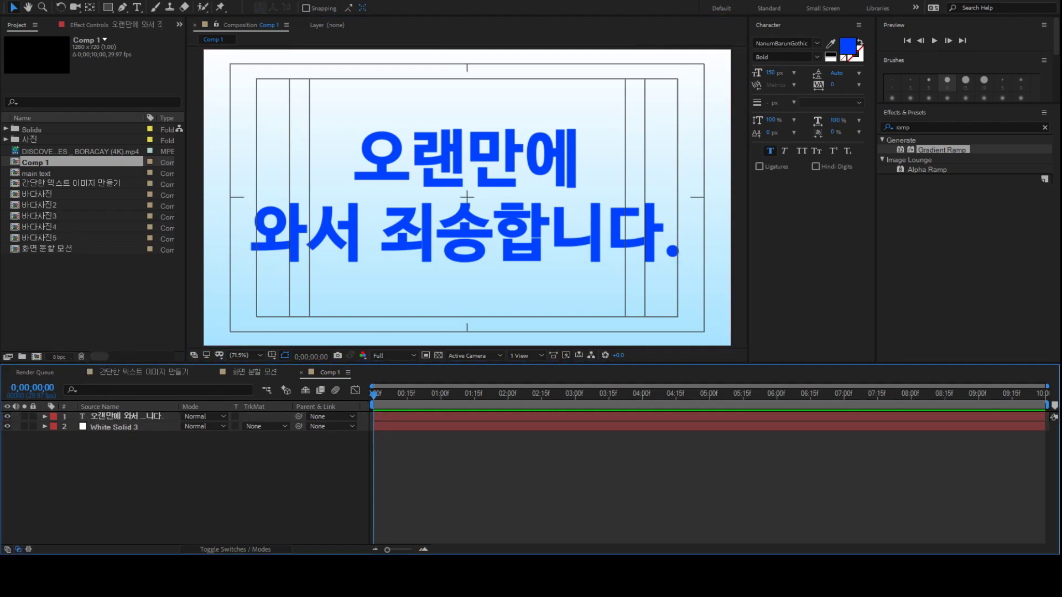
{"action": "left_click", "coordinate": [85, 152]}
{"action": "left_click_drag", "start_coordinate": [91, 153], "coordinate": [142, 432]}
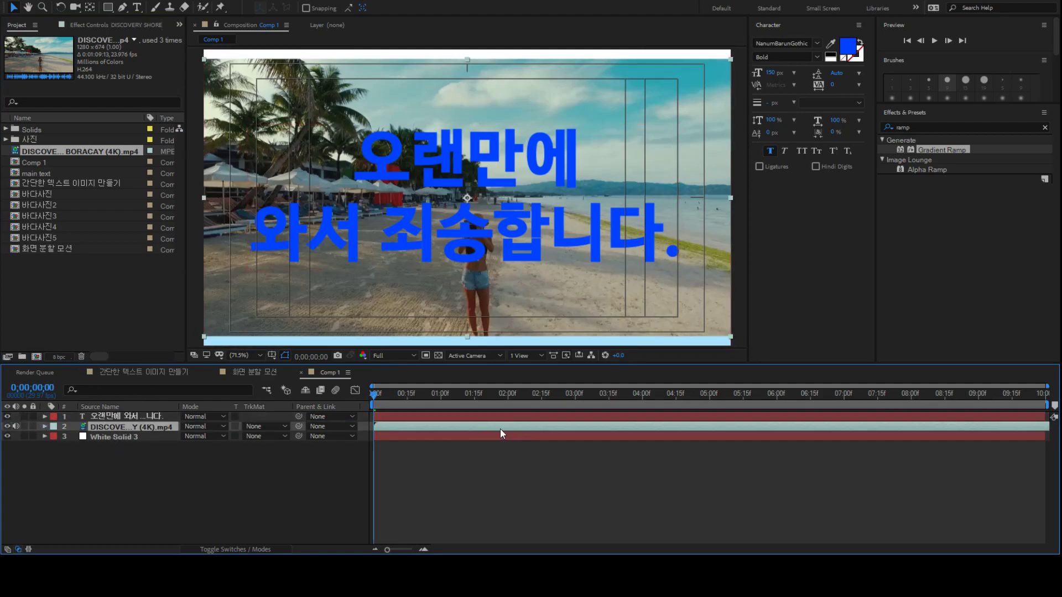
{"action": "left_click", "coordinate": [286, 456]}
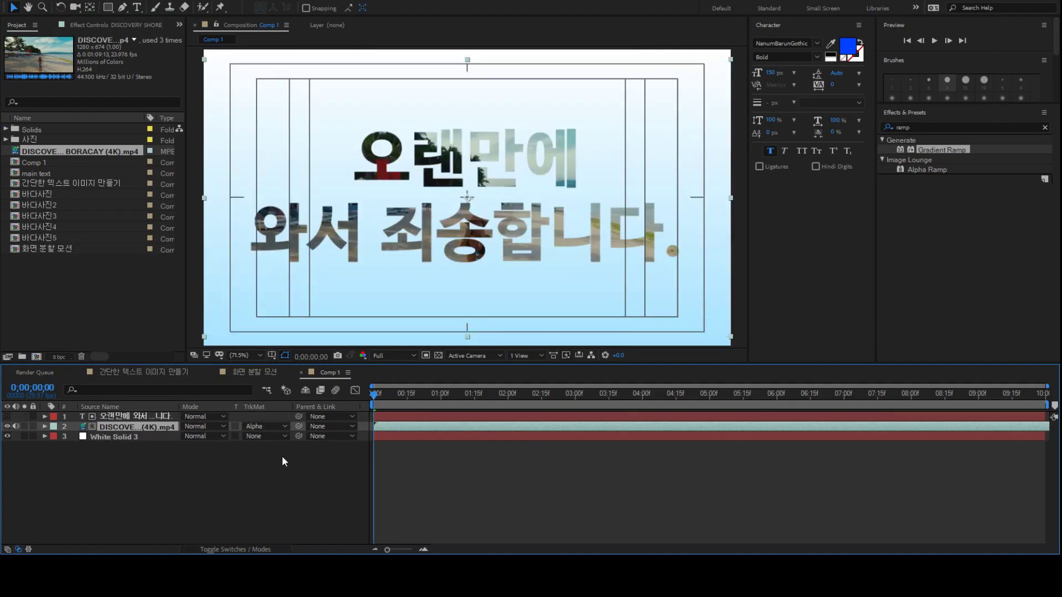
Scrub through the first two seconds to check the video playing inside the title letters
{"action": "left_click_drag", "start_coordinate": [379, 396], "coordinate": [462, 419]}
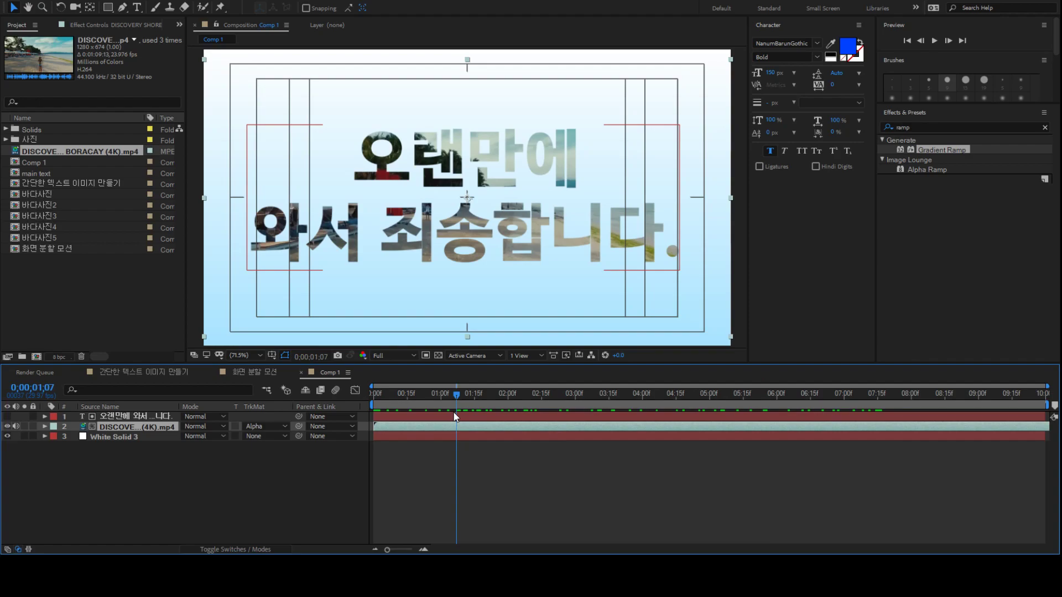
{"action": "left_click", "coordinate": [379, 399]}
{"action": "left_click_drag", "start_coordinate": [378, 397], "coordinate": [500, 432]}
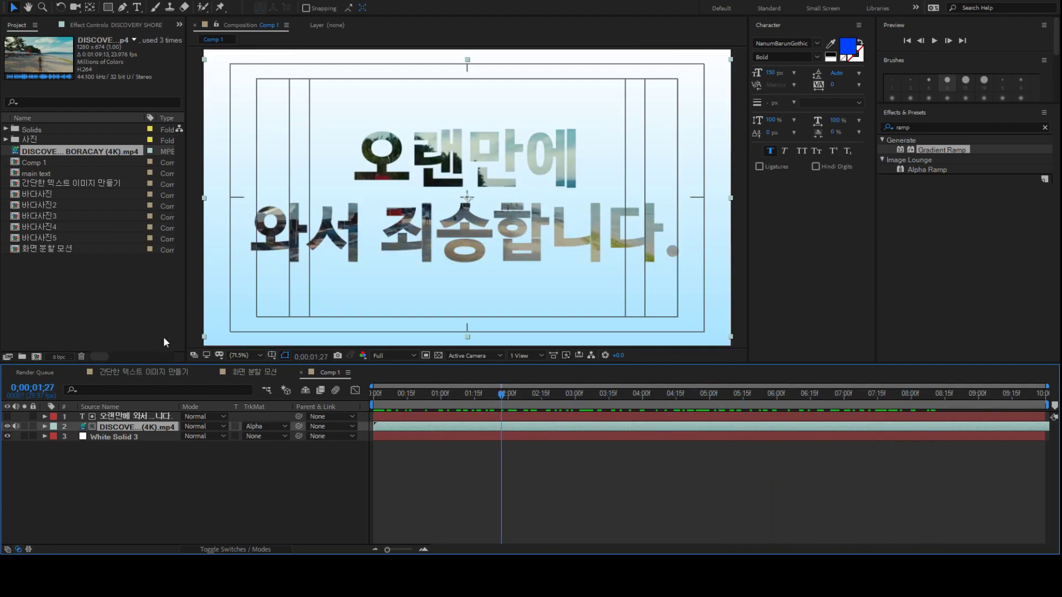
{"action": "left_click", "coordinate": [496, 416]}
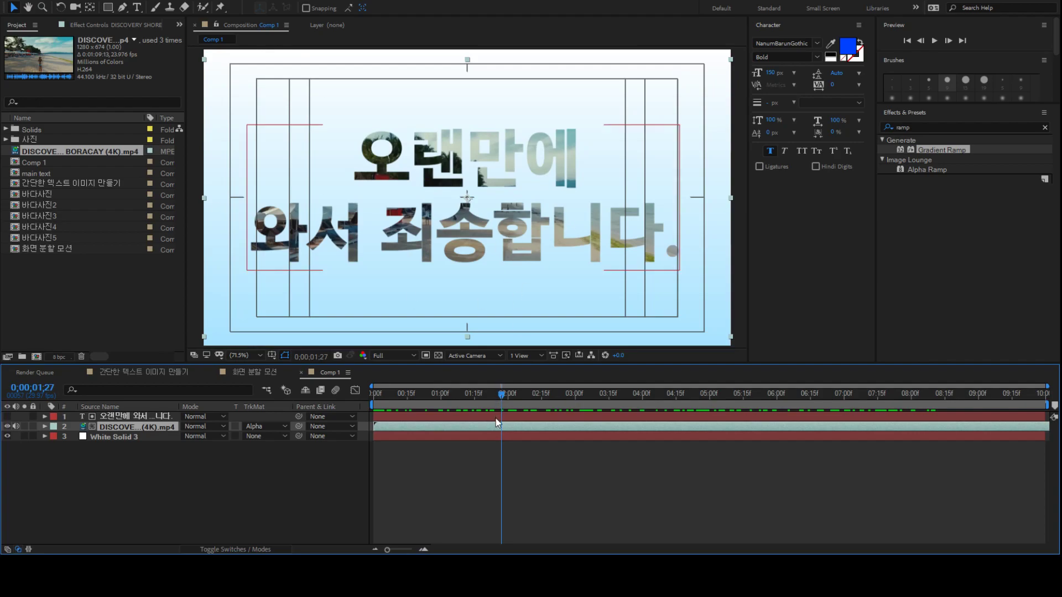
{"action": "left_click", "coordinate": [948, 131]}
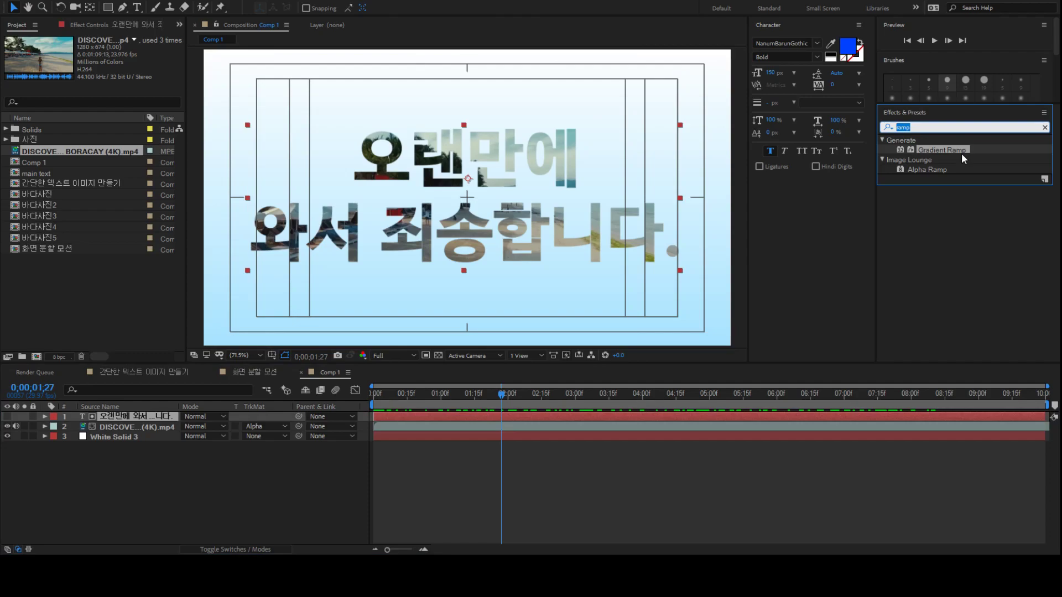
Compare the result with the 간단한 텍스트 이미지 만들기 example composition, scrubbing both it and Comp 1
{"action": "left_click", "coordinate": [131, 372]}
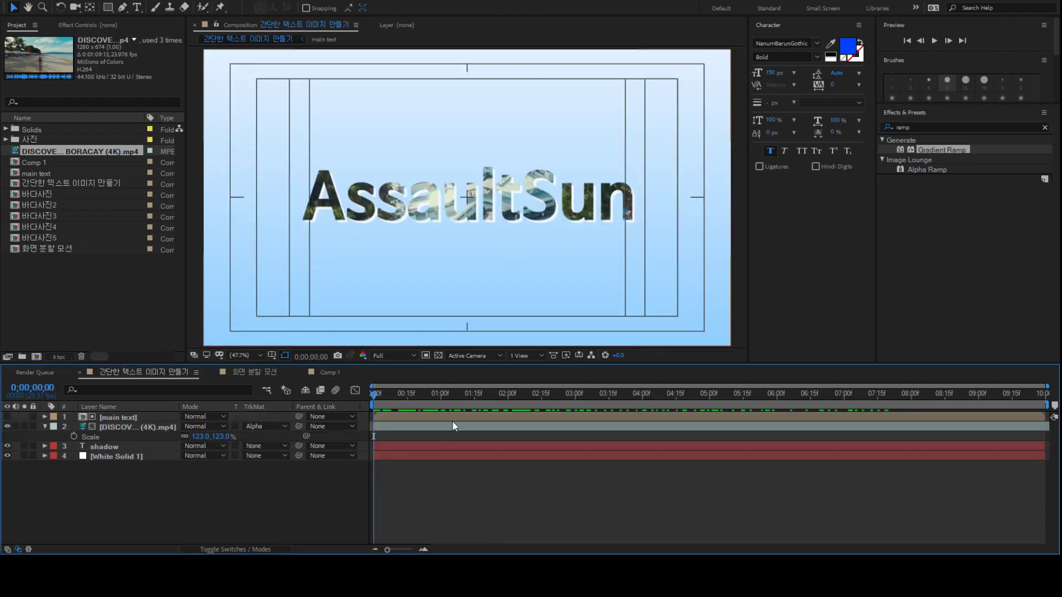
{"action": "left_click_drag", "start_coordinate": [375, 393], "coordinate": [565, 406]}
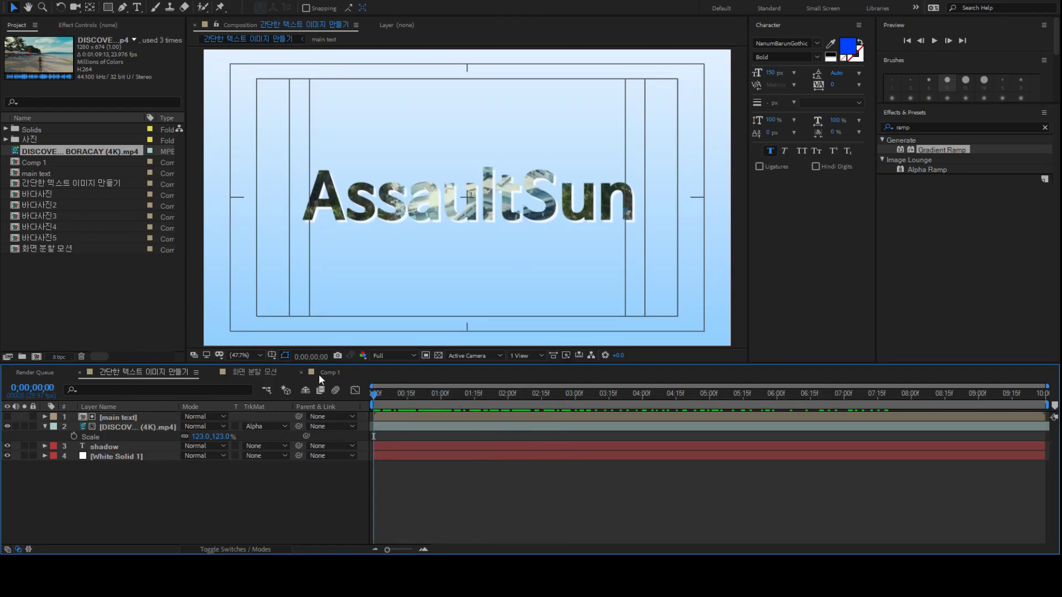
{"action": "left_click", "coordinate": [319, 374]}
{"action": "left_click_drag", "start_coordinate": [424, 400], "coordinate": [542, 406]}
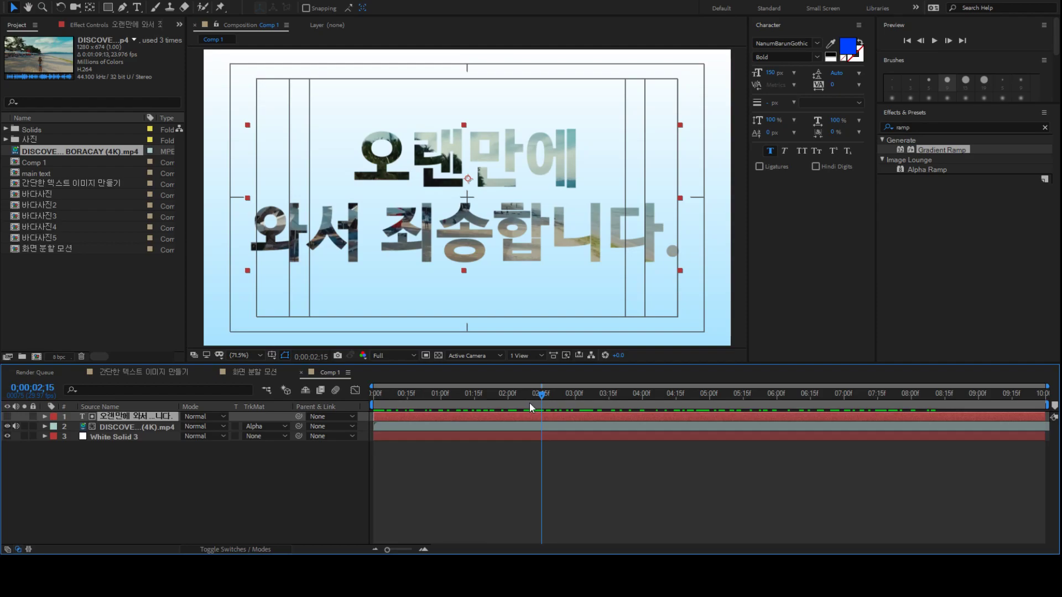
Search the effects for "sha" and locate Drop Shadow in the Perspective group
{"action": "left_click", "coordinate": [923, 127]}
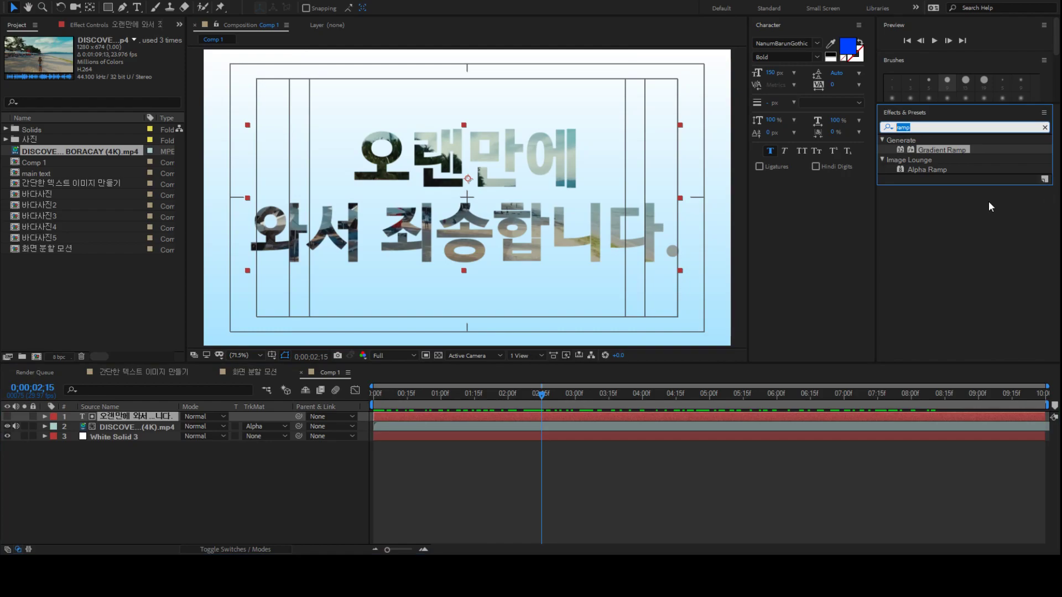
{"action": "key", "text": "BackSpace"}
{"action": "type", "text": "sha"}
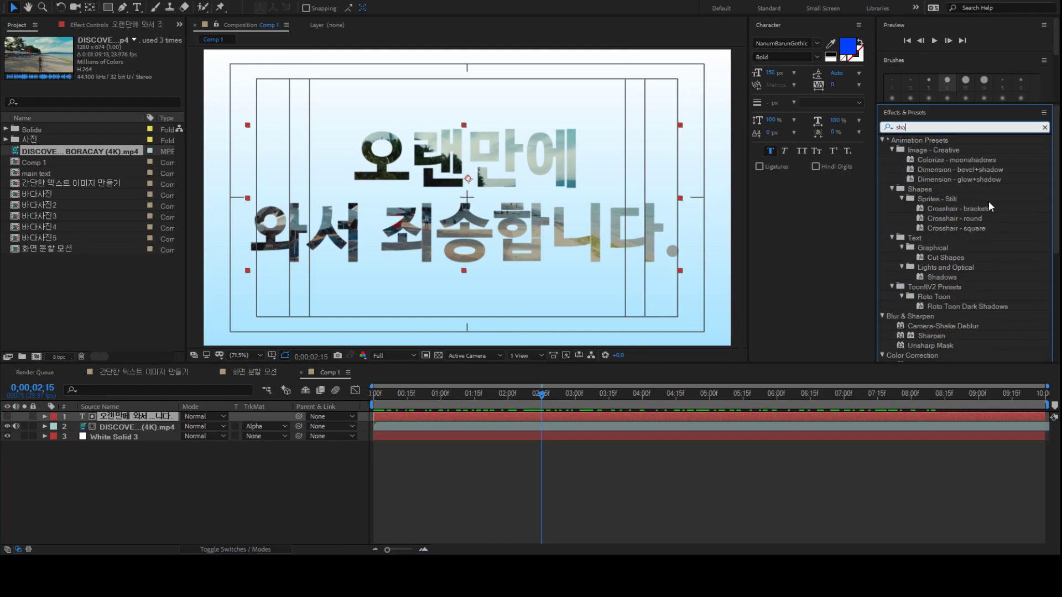
{"action": "key", "text": "BackSpace"}
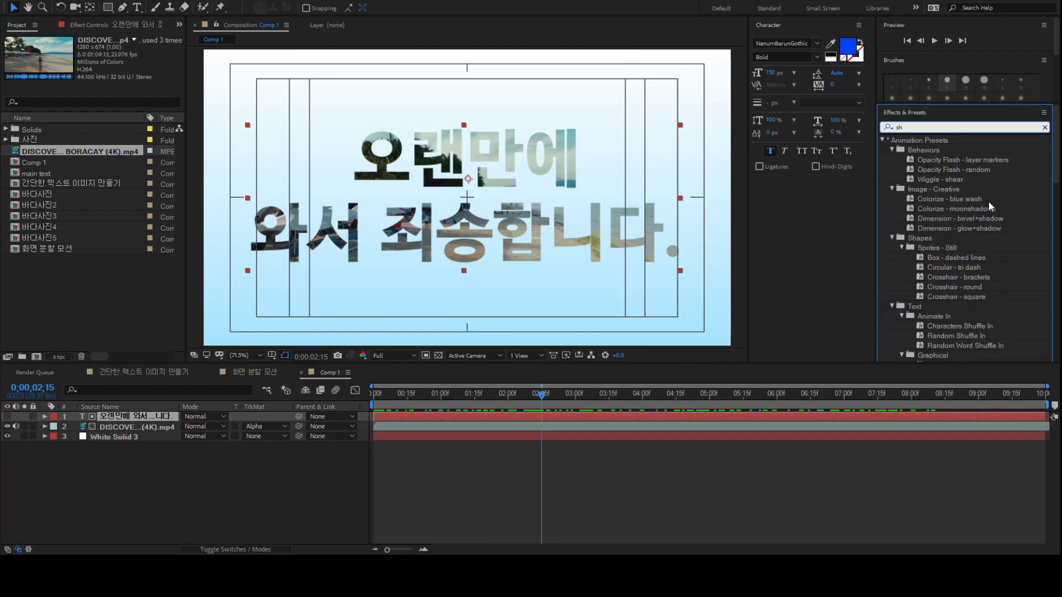
{"action": "type", "text": "a"}
{"action": "key", "text": "BackSpace"}
{"action": "type", "text": "a"}
{"action": "key", "text": "BackSpace"}
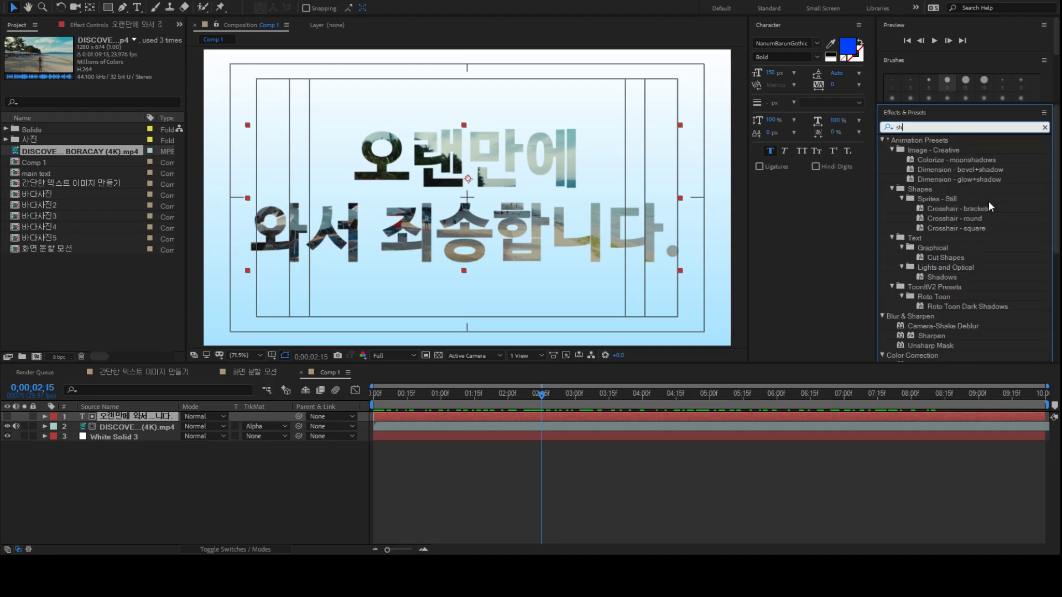
{"action": "key", "text": "BackSpace"}
{"action": "key", "text": "BackSpace"}
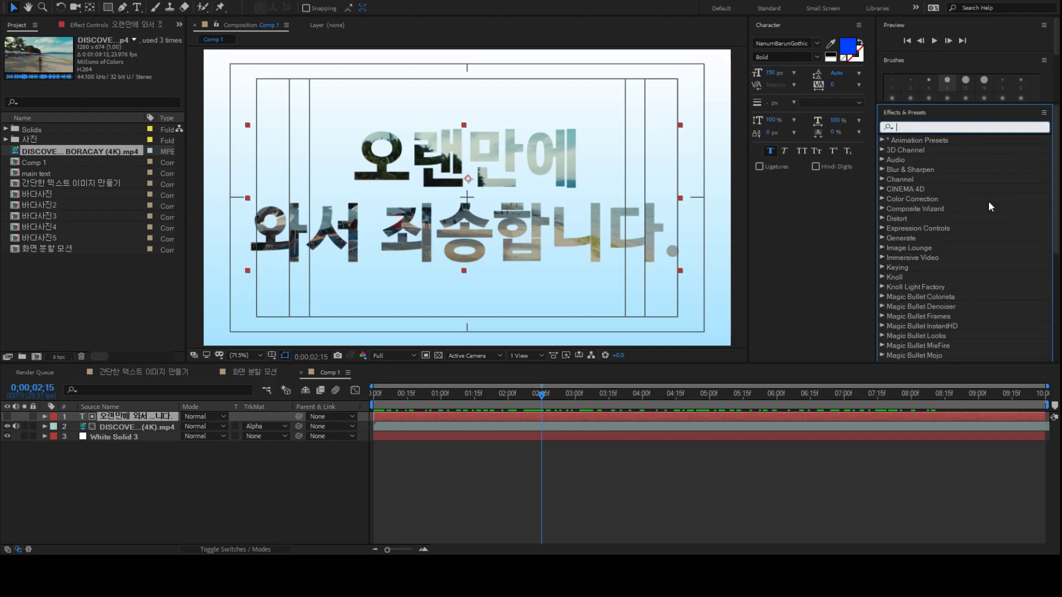
{"action": "type", "text": "s"}
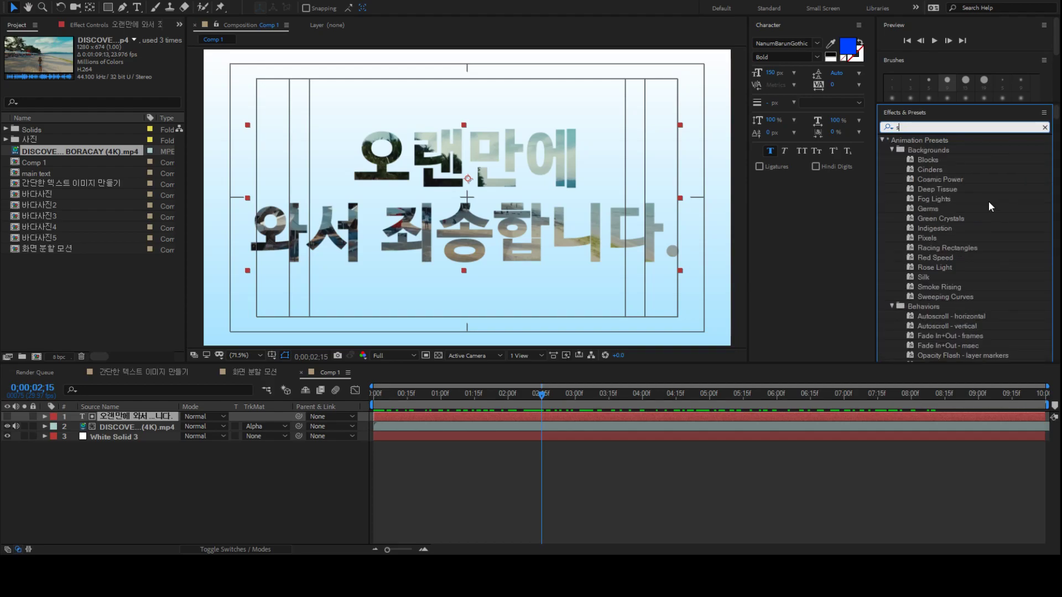
{"action": "type", "text": "ha"}
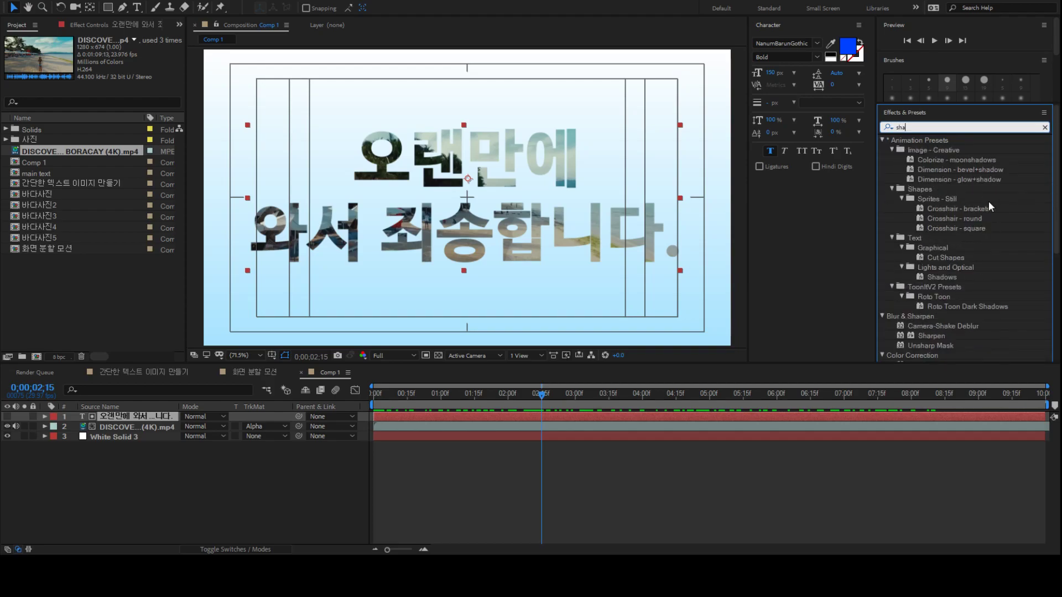
{"action": "scroll", "coordinate": [953, 228], "scroll_direction": "down", "scroll_amount": 6}
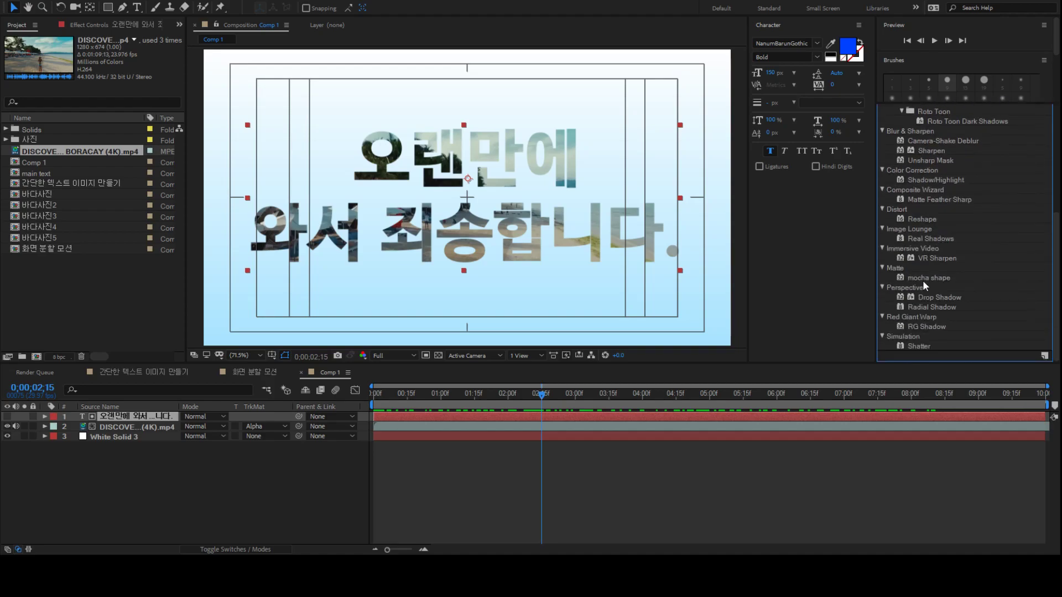
Try the Drop Shadow effect on the title text layer used as the matte, and delete it again
{"action": "left_click", "coordinate": [946, 298]}
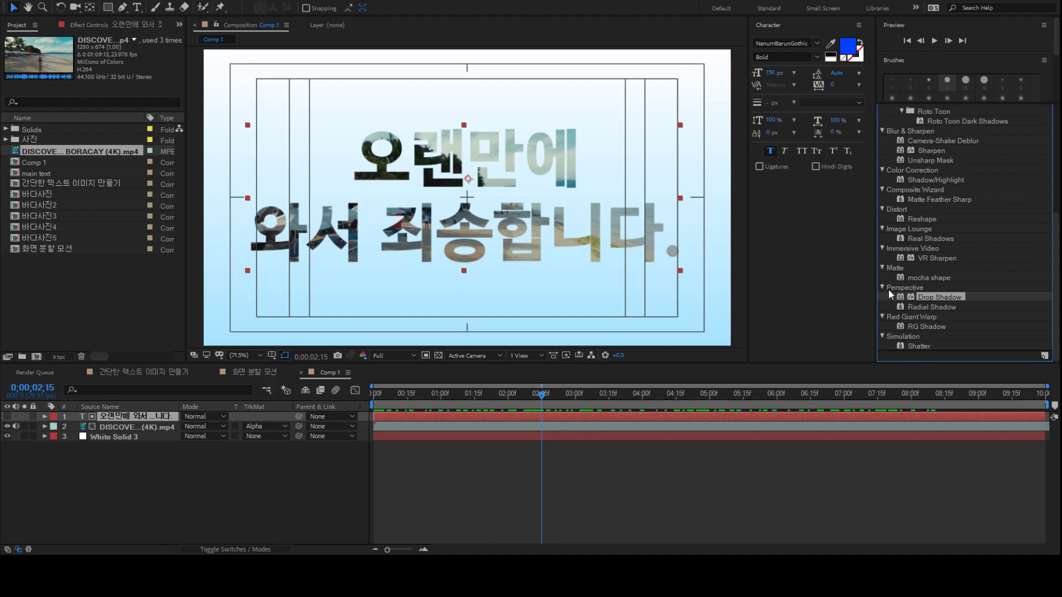
{"action": "double_click", "coordinate": [943, 295]}
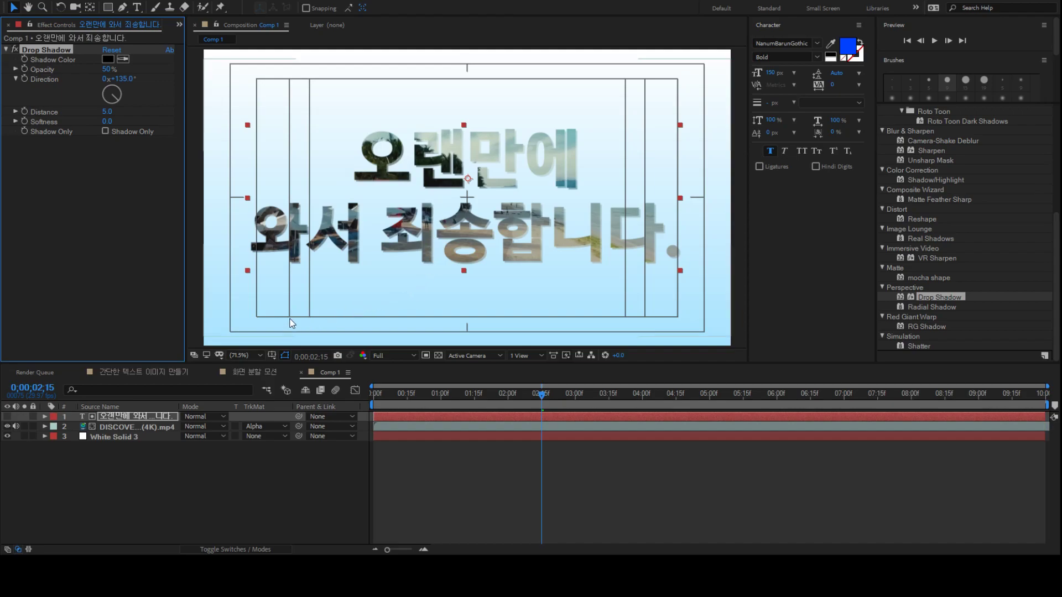
{"action": "key", "text": "Delete"}
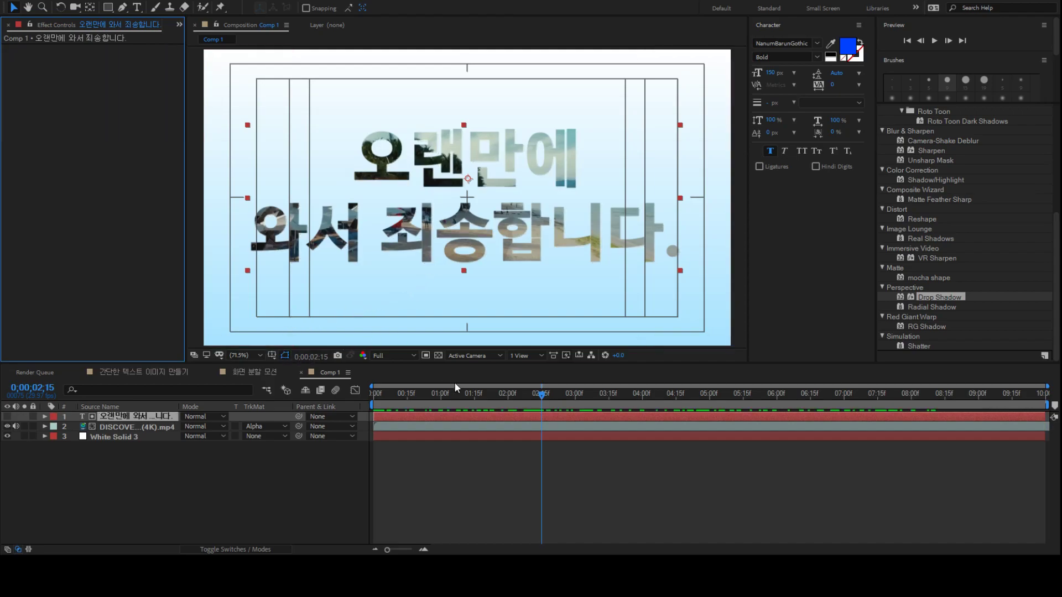
{"action": "left_click", "coordinate": [457, 475]}
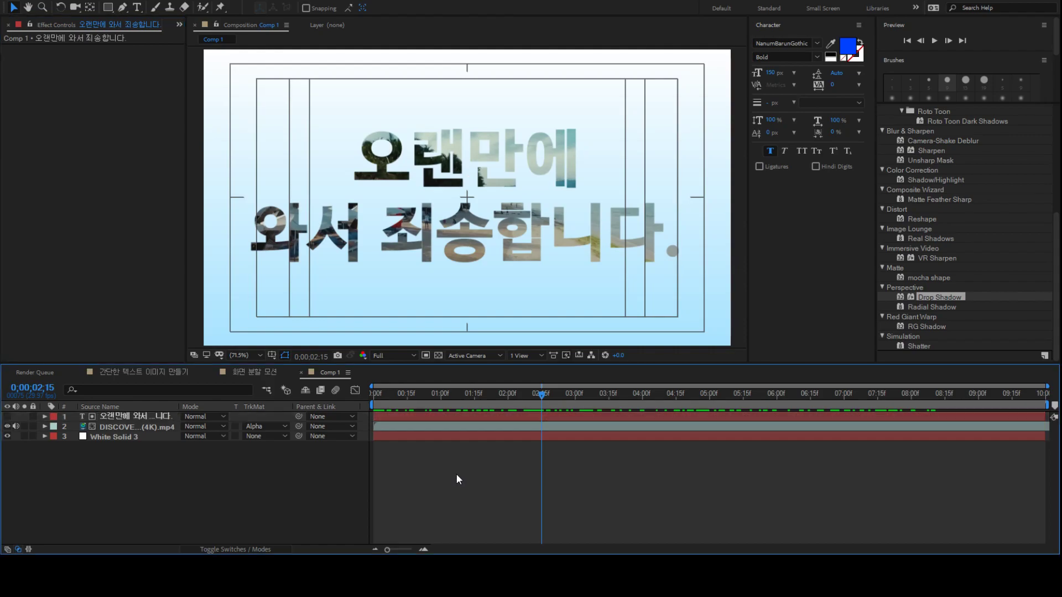
Duplicate the title text layer and place the copy between the video layer and the white solid
{"action": "left_click", "coordinate": [411, 412]}
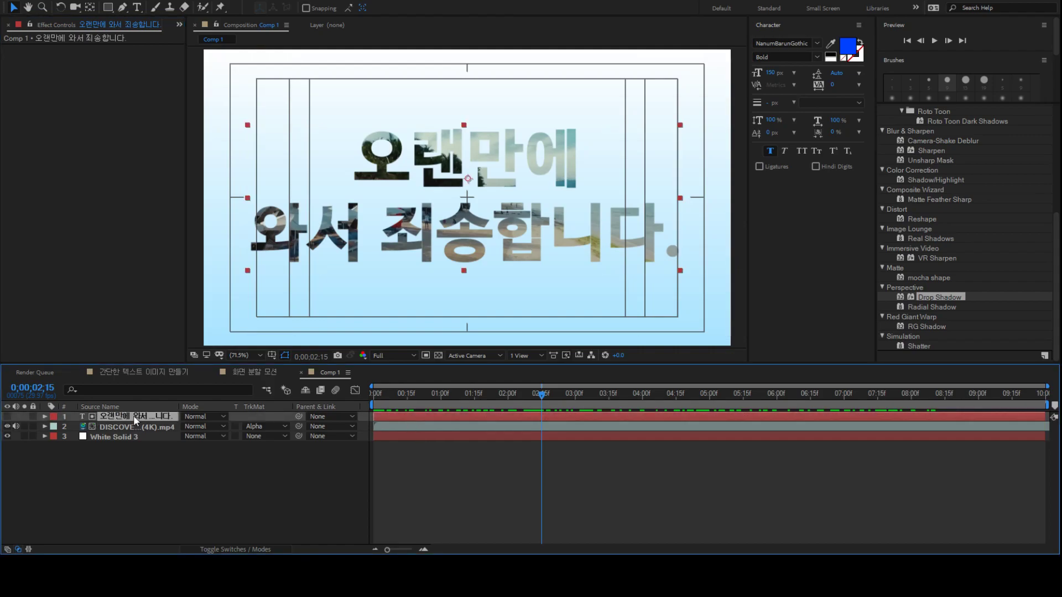
{"action": "key", "text": "ctrl+d"}
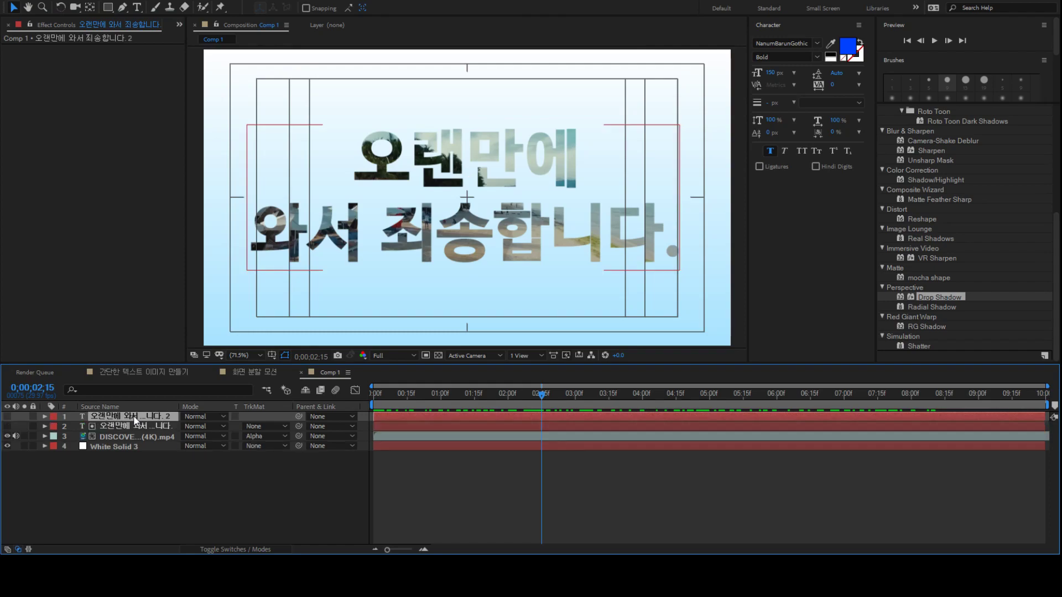
{"action": "left_click_drag", "start_coordinate": [136, 418], "coordinate": [135, 442]}
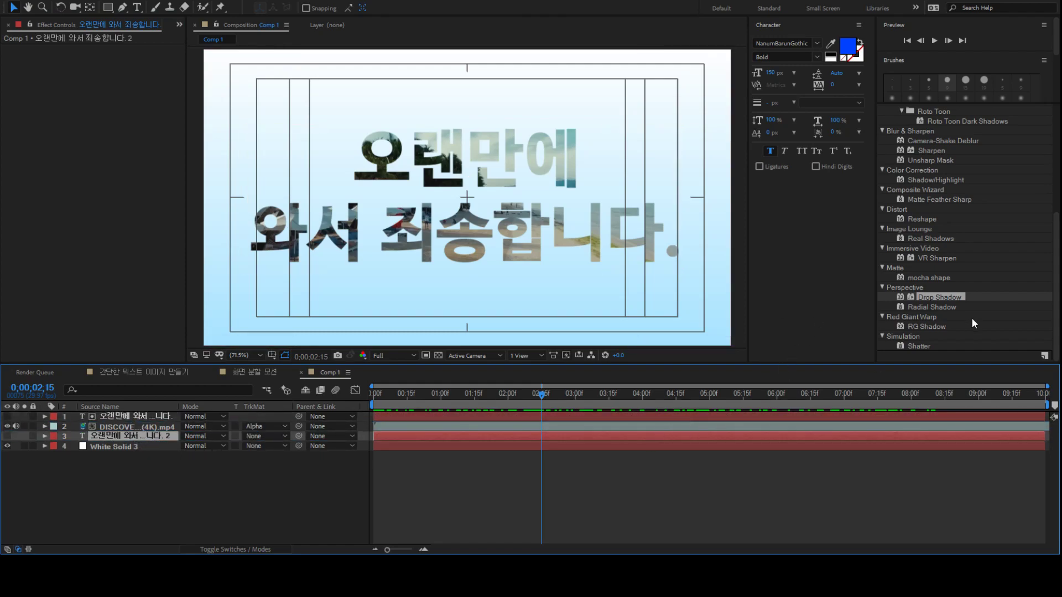
Apply Drop Shadow to the duplicated text layer with Shadow Only enabled, and make that layer visible
{"action": "double_click", "coordinate": [934, 297]}
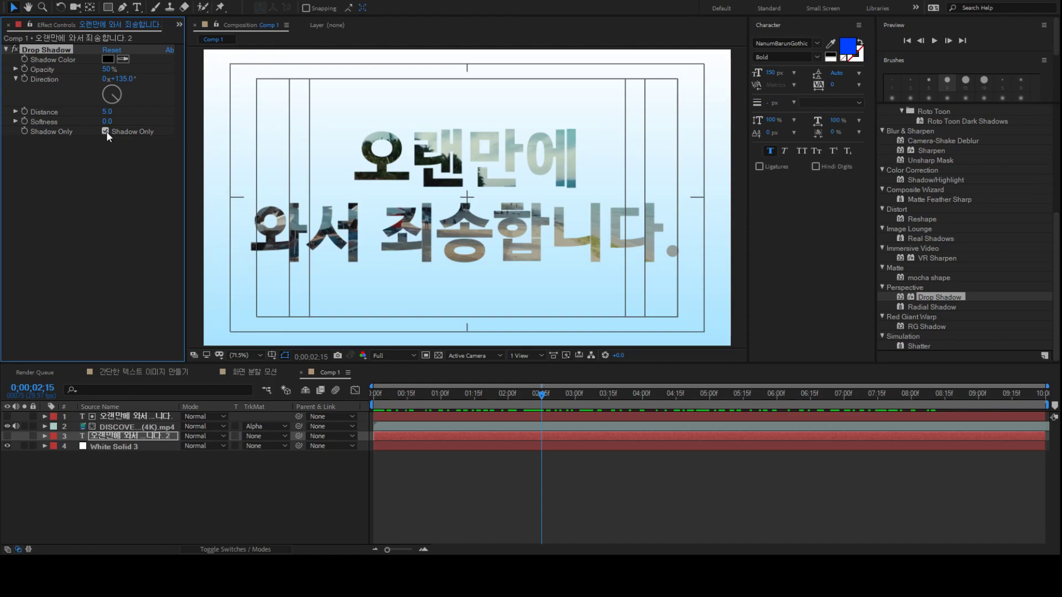
{"action": "left_click", "coordinate": [7, 436]}
{"action": "key", "text": "period"}
{"action": "key", "text": "period"}
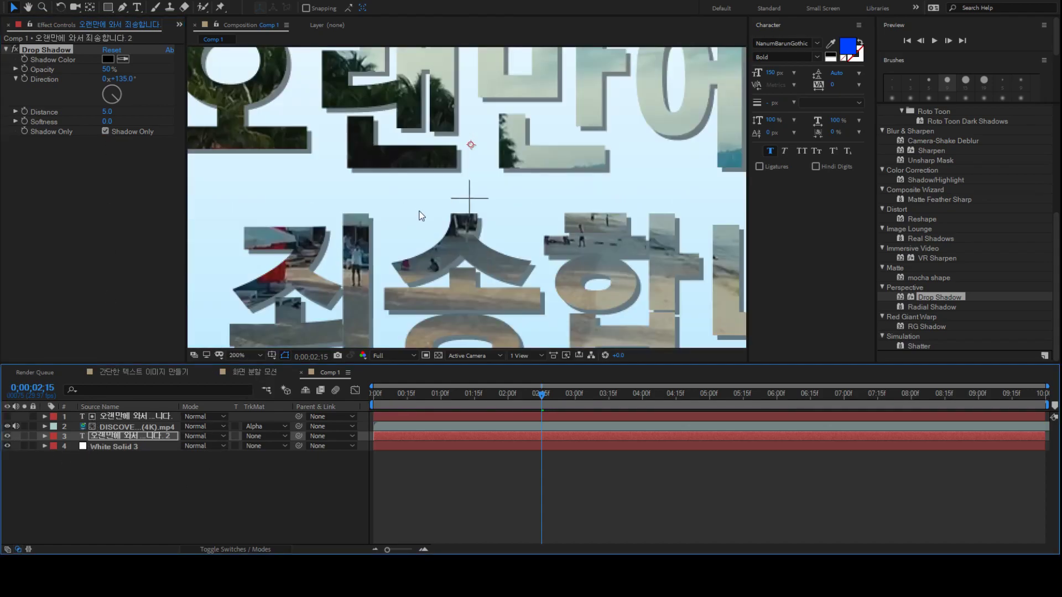
{"action": "left_click_drag", "start_coordinate": [381, 243], "coordinate": [398, 148]}
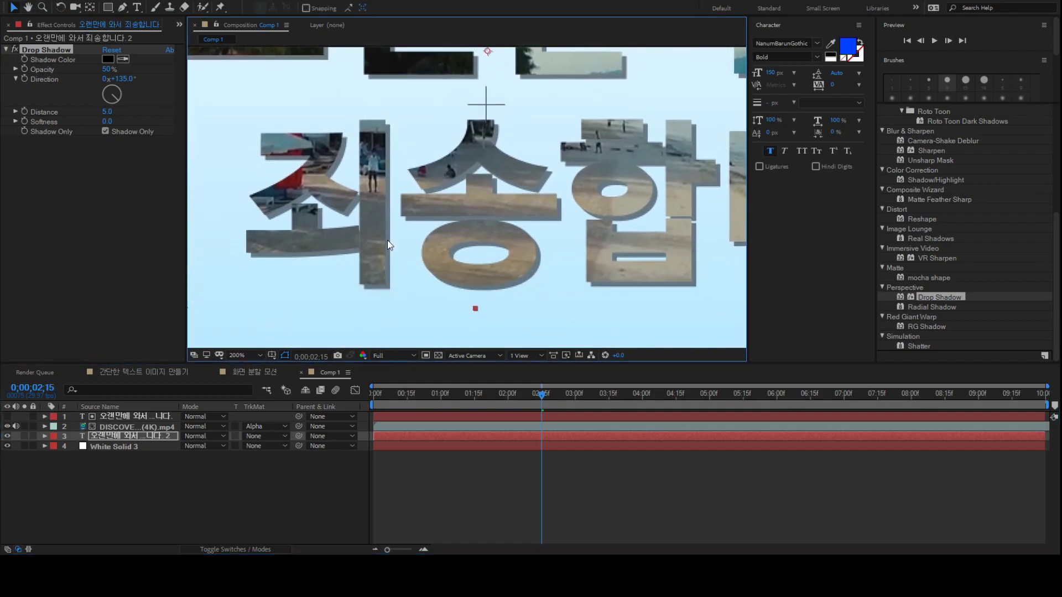
Set the Drop Shadow color of the duplicated text layer to red and inspect the letter edges up close
{"action": "left_click", "coordinate": [123, 58]}
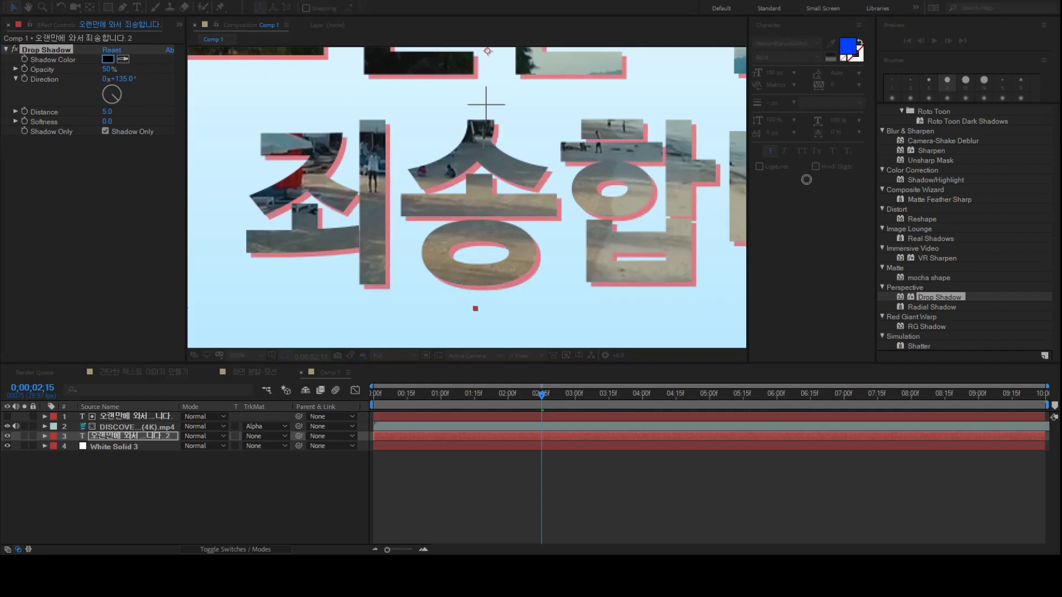
{"action": "left_click", "coordinate": [396, 184]}
{"action": "key", "text": "."}
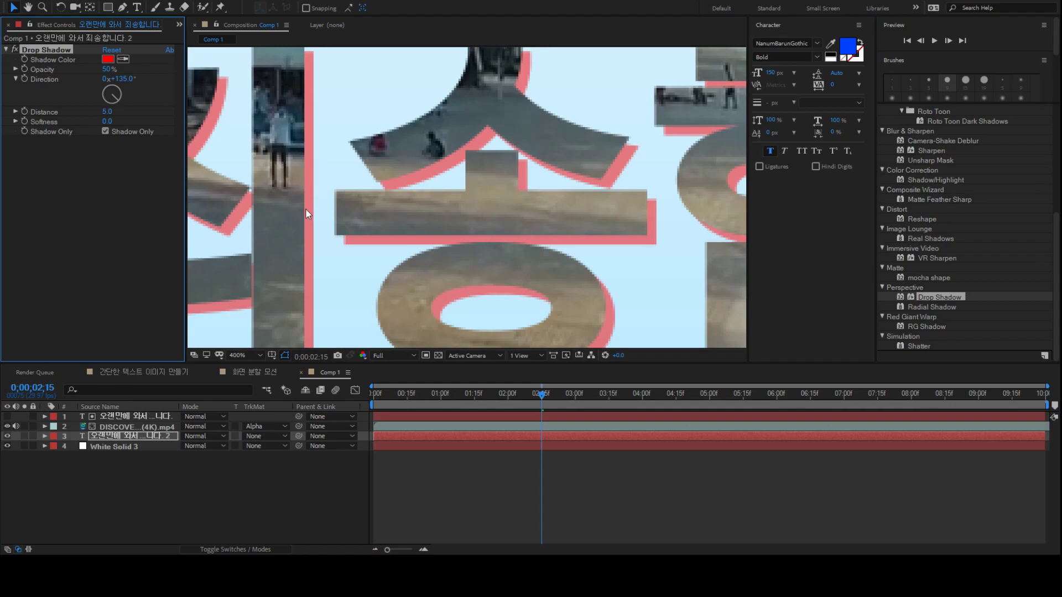
{"action": "key", "text": "comma"}
{"action": "key", "text": "comma"}
{"action": "key", "text": "comma"}
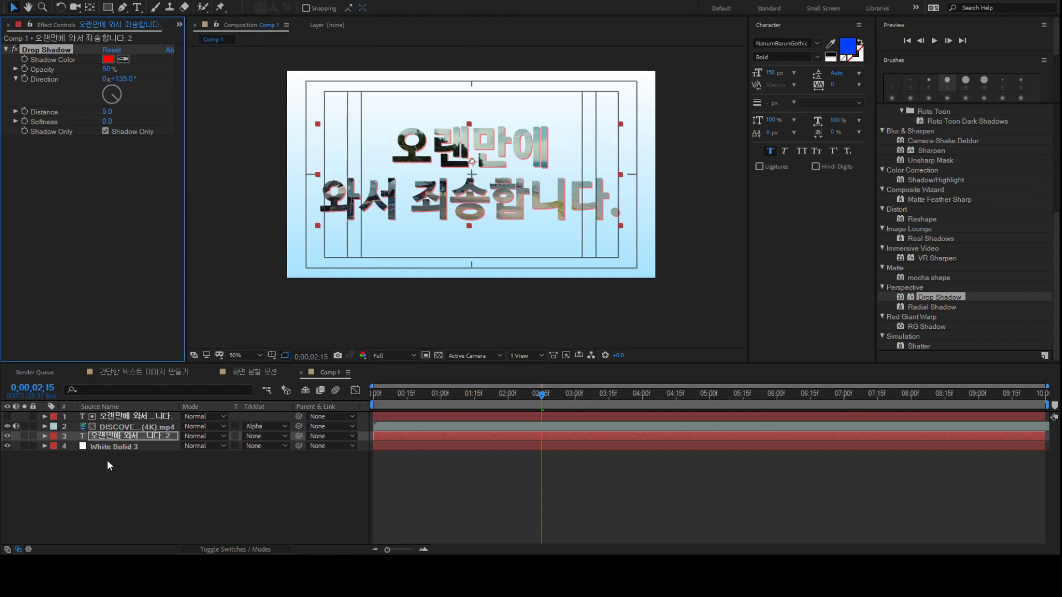
Scrub back to 0;00;01;11 to check the red shadow behind the title, and fit the whole composition in the viewer
{"action": "left_click", "coordinate": [97, 440]}
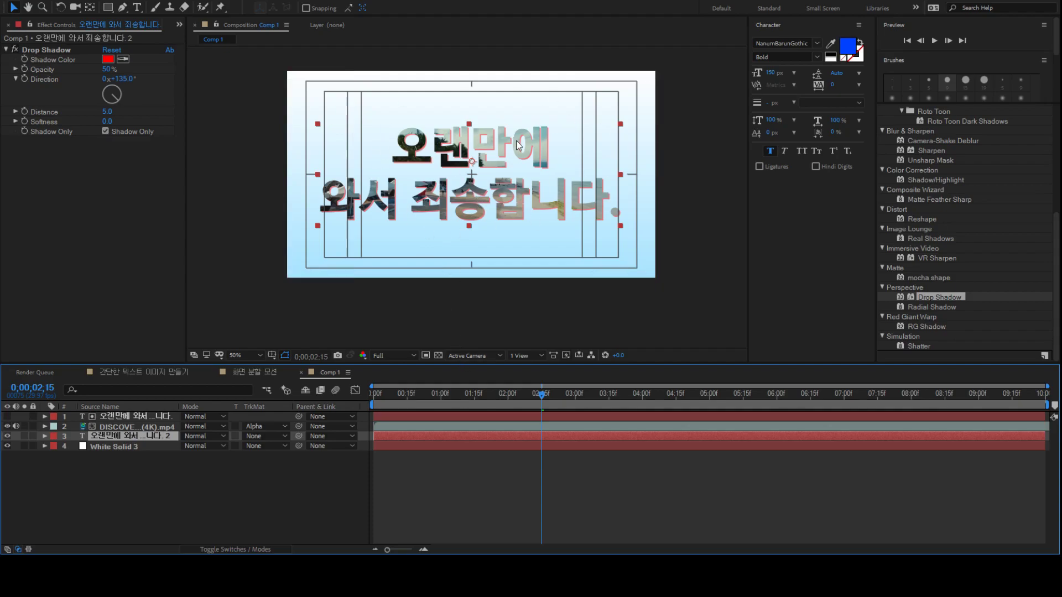
{"action": "key", "text": "period"}
{"action": "left_click_drag", "start_coordinate": [486, 148], "coordinate": [517, 180]}
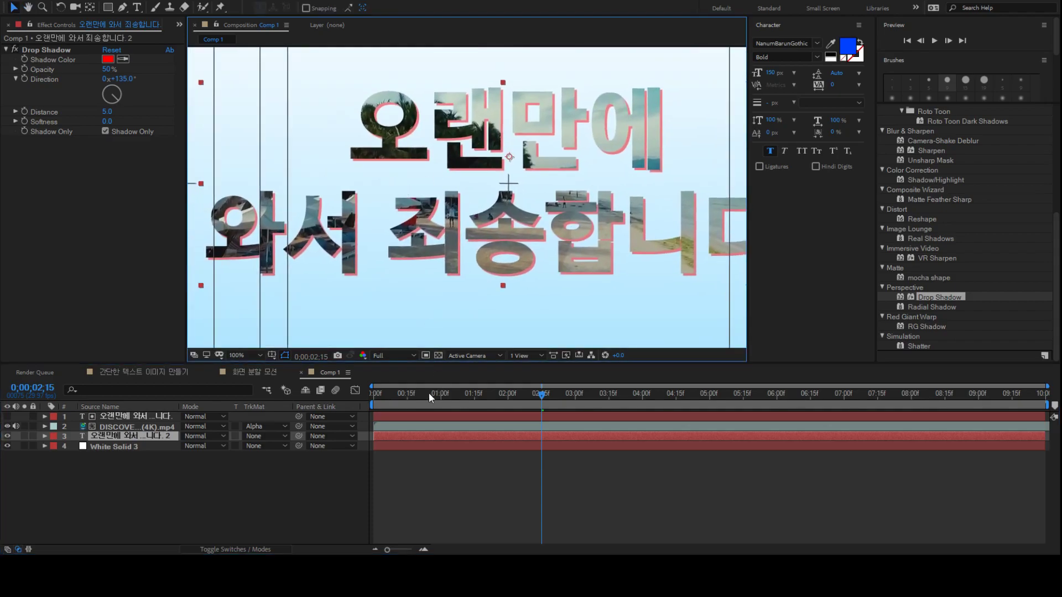
{"action": "left_click", "coordinate": [509, 393]}
{"action": "left_click_drag", "start_coordinate": [530, 392], "coordinate": [467, 408]}
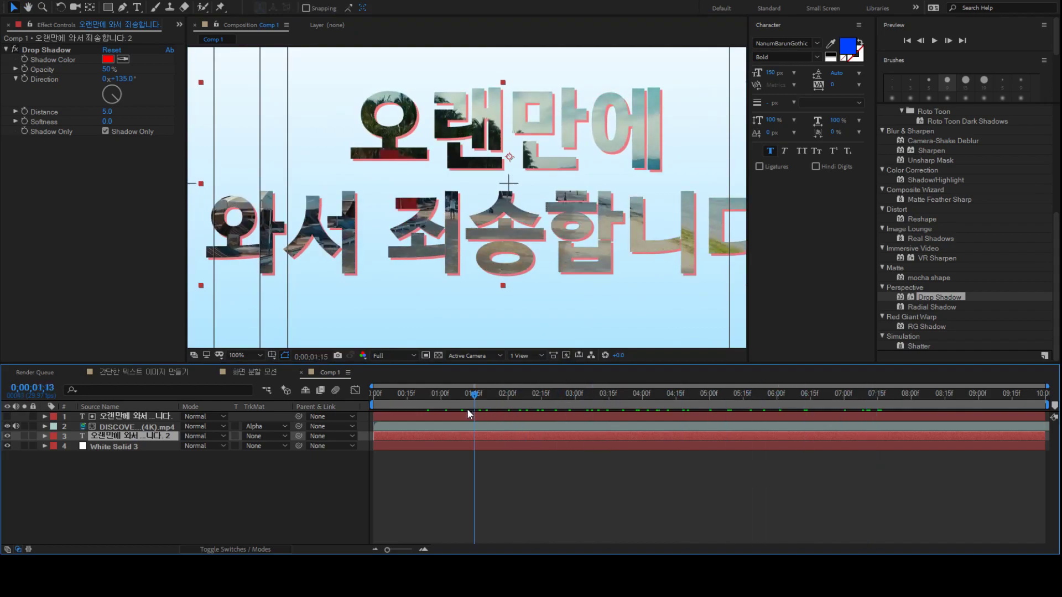
{"action": "left_click", "coordinate": [252, 358]}
{"action": "left_click", "coordinate": [251, 375]}
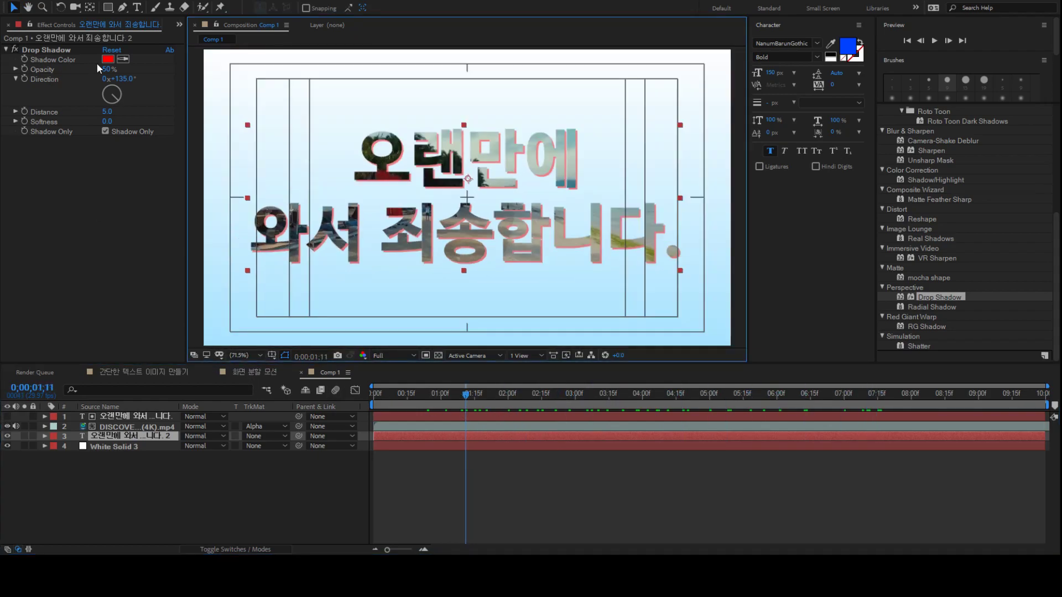
Set the duplicated title layer's Drop Shadow to 55% opacity, a distance of 8 and a softness of 32
{"action": "mouse_move", "coordinate": [103, 71]}
{"action": "left_mouse_down"}
{"action": "mouse_move", "coordinate": [125, 69]}
{"action": "mouse_move", "coordinate": [94, 71]}
{"action": "mouse_move", "coordinate": [117, 72]}
{"action": "left_mouse_up"}
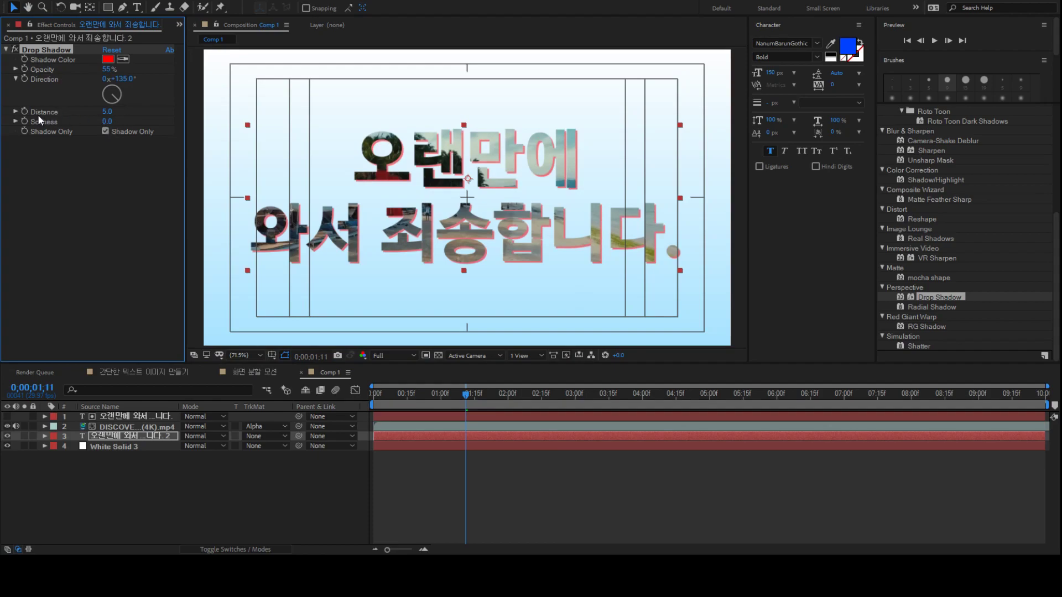
{"action": "left_click", "coordinate": [106, 111]}
{"action": "type", "text": "75"}
{"action": "key", "text": "Return"}
{"action": "left_click_drag", "start_coordinate": [150, 114], "coordinate": [87, 125]}
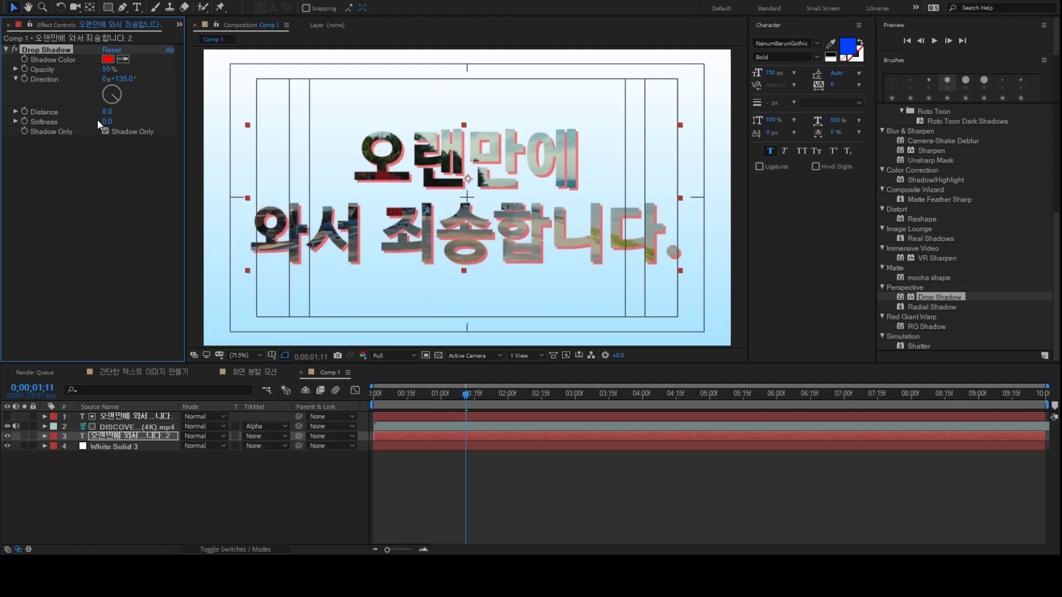
{"action": "mouse_move", "coordinate": [107, 123]}
{"action": "left_mouse_down"}
{"action": "mouse_move", "coordinate": [128, 127]}
{"action": "mouse_move", "coordinate": [108, 134]}
{"action": "mouse_move", "coordinate": [128, 137]}
{"action": "mouse_move", "coordinate": [88, 136]}
{"action": "mouse_move", "coordinate": [97, 139]}
{"action": "left_mouse_up"}
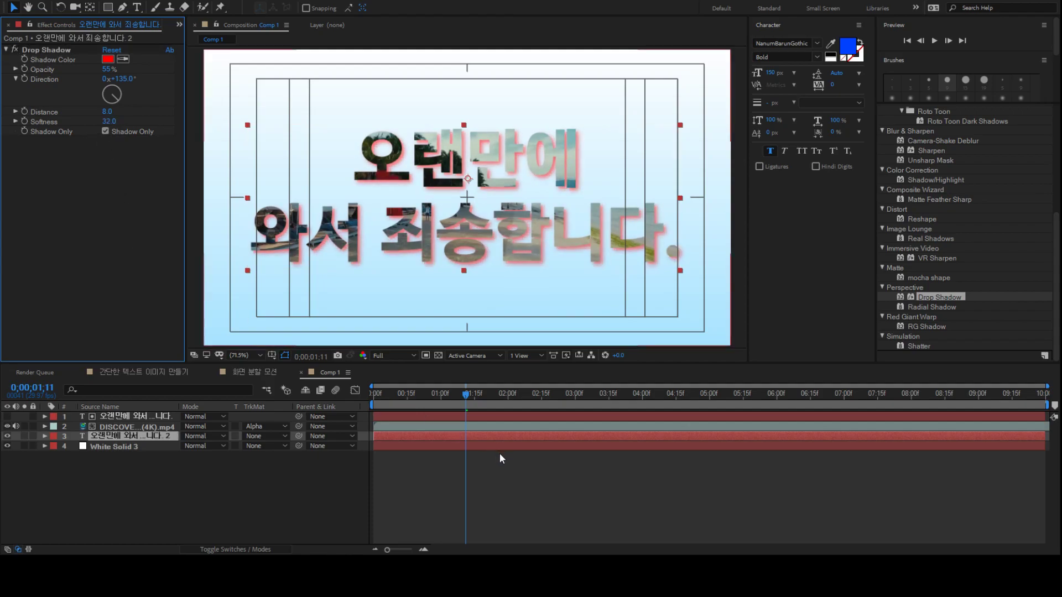
{"action": "left_click", "coordinate": [525, 475]}
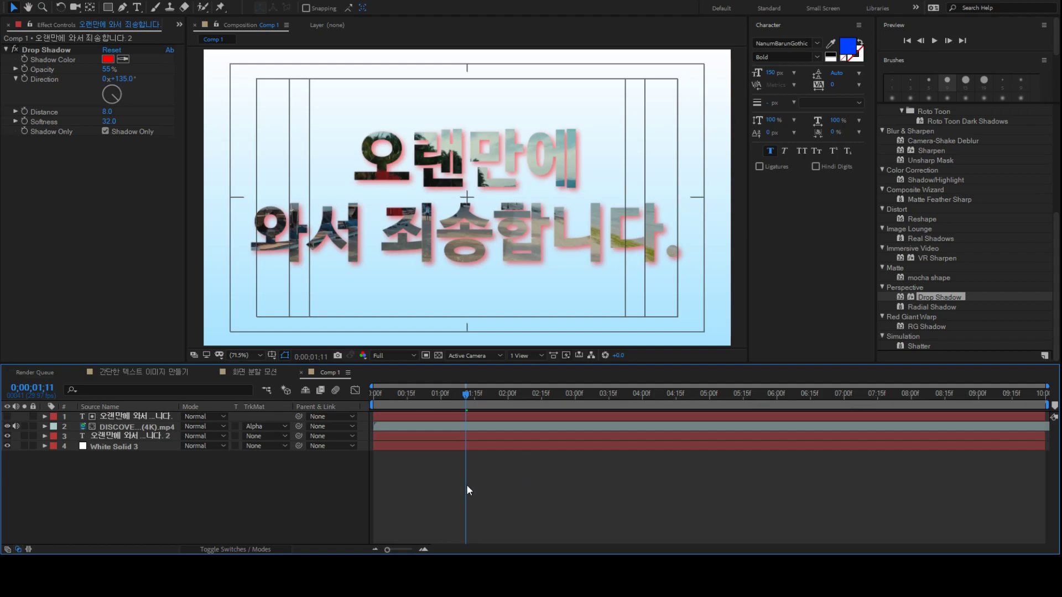
Open the 화면 분할 모션 composition and scrub its timeline to review how the beach photos slide in over the video
{"action": "left_click", "coordinate": [250, 370]}
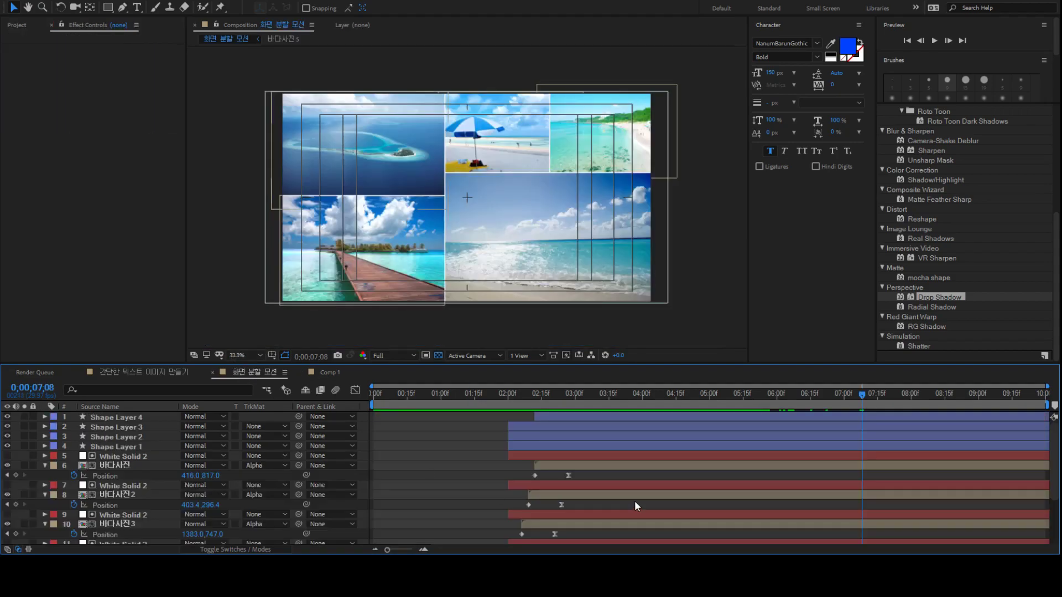
{"action": "left_click", "coordinate": [407, 396]}
{"action": "left_click_drag", "start_coordinate": [407, 397], "coordinate": [667, 396]}
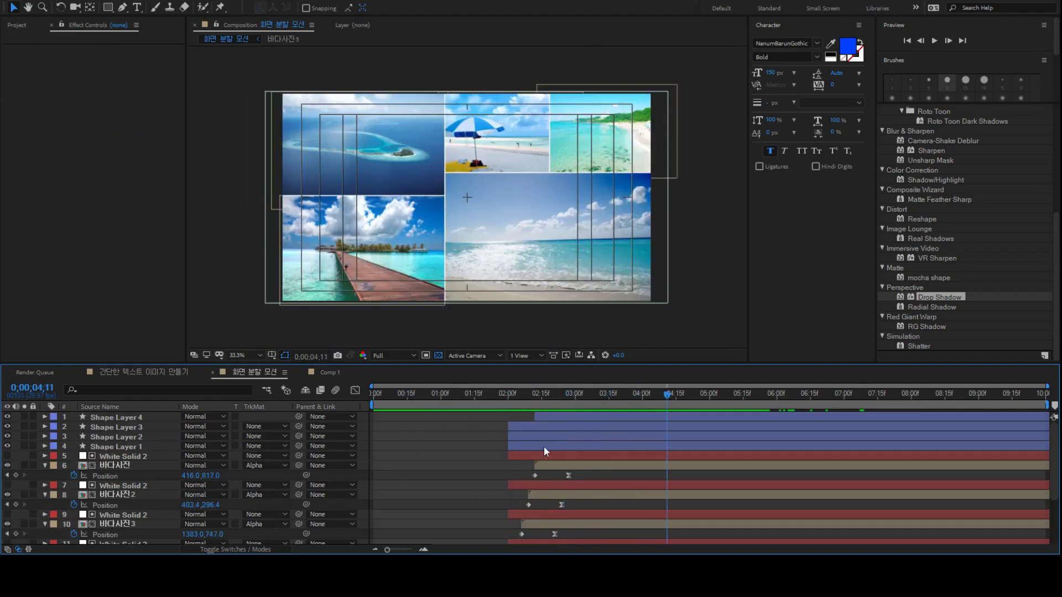
{"action": "scroll", "coordinate": [443, 462], "scroll_direction": "down", "scroll_amount": 3}
{"action": "left_click_drag", "start_coordinate": [387, 400], "coordinate": [363, 406]}
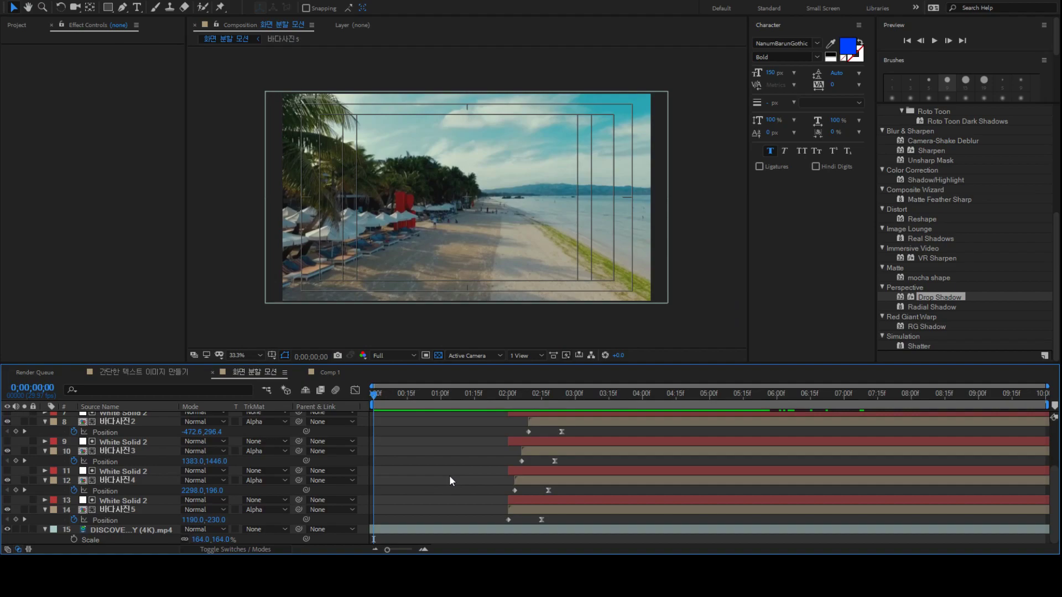
{"action": "left_click_drag", "start_coordinate": [423, 399], "coordinate": [468, 403]}
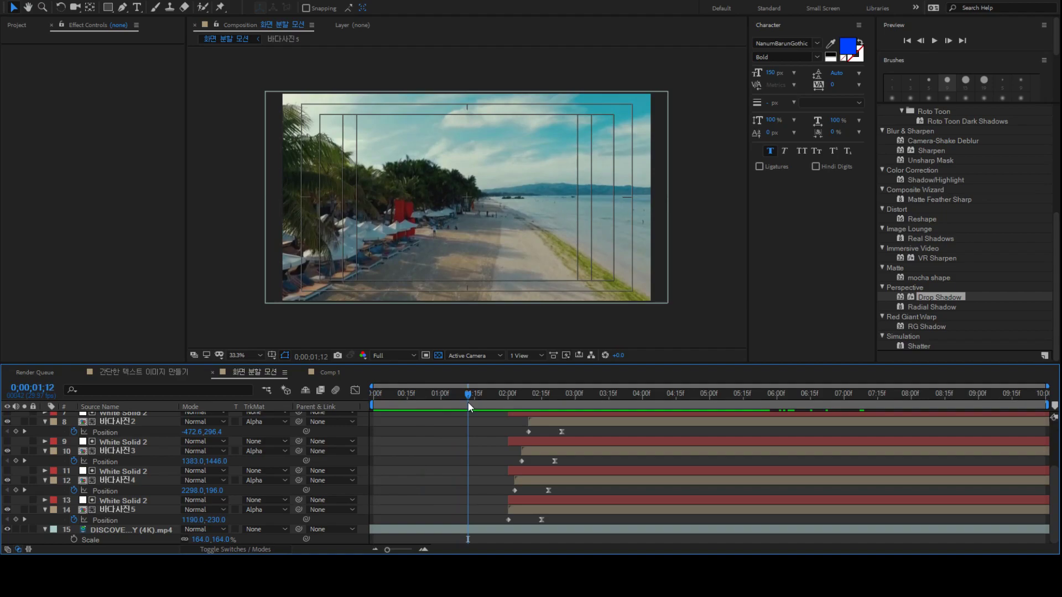
{"action": "left_click_drag", "start_coordinate": [468, 404], "coordinate": [645, 436]}
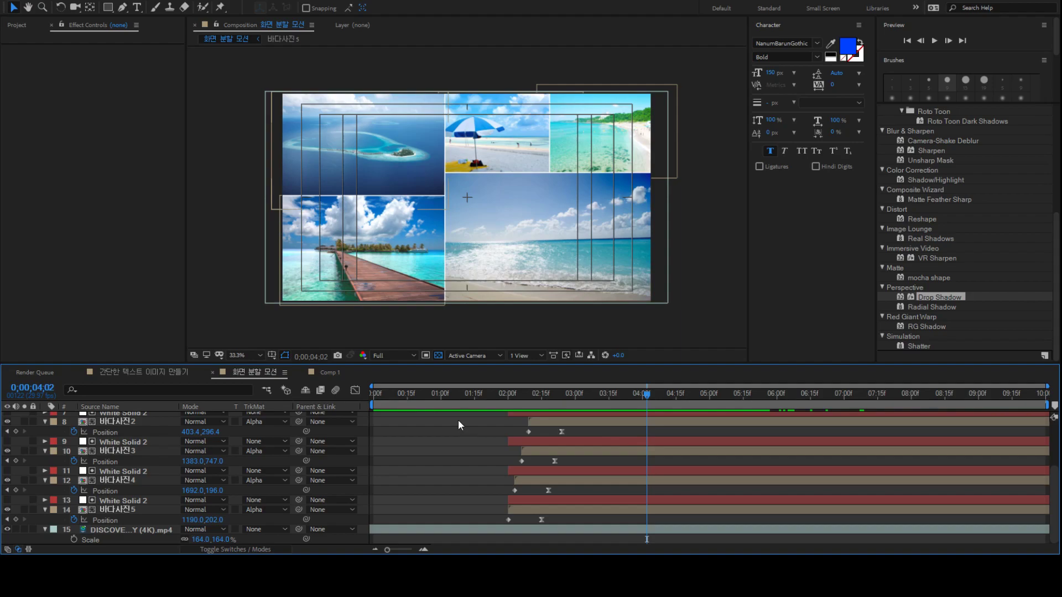
{"action": "left_click_drag", "start_coordinate": [494, 395], "coordinate": [636, 410]}
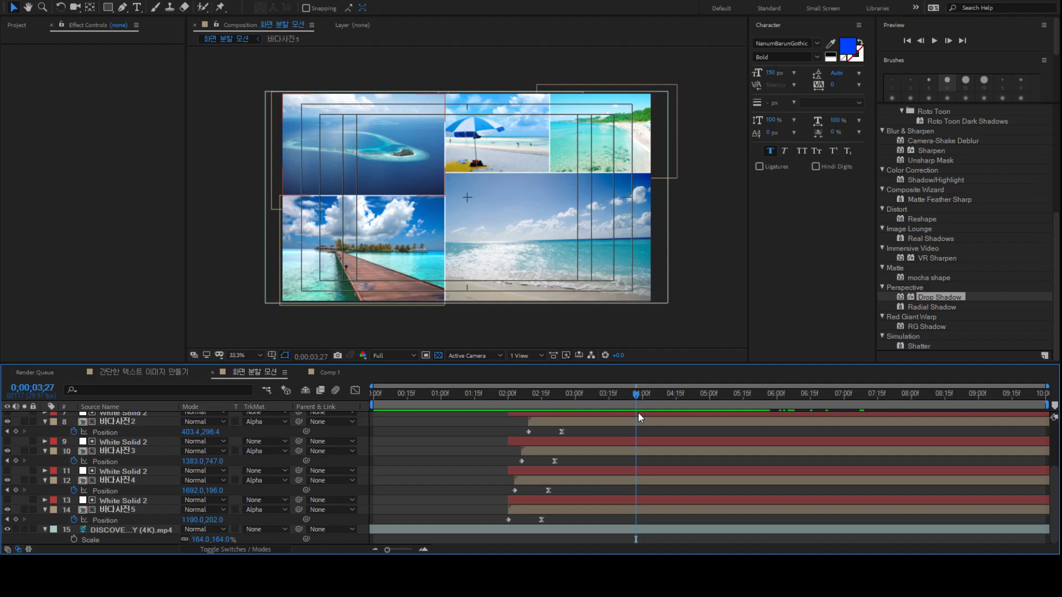
Examine the five source beach images inside the project's 사진 folder, and collapse the folder again
{"action": "left_click", "coordinate": [16, 25]}
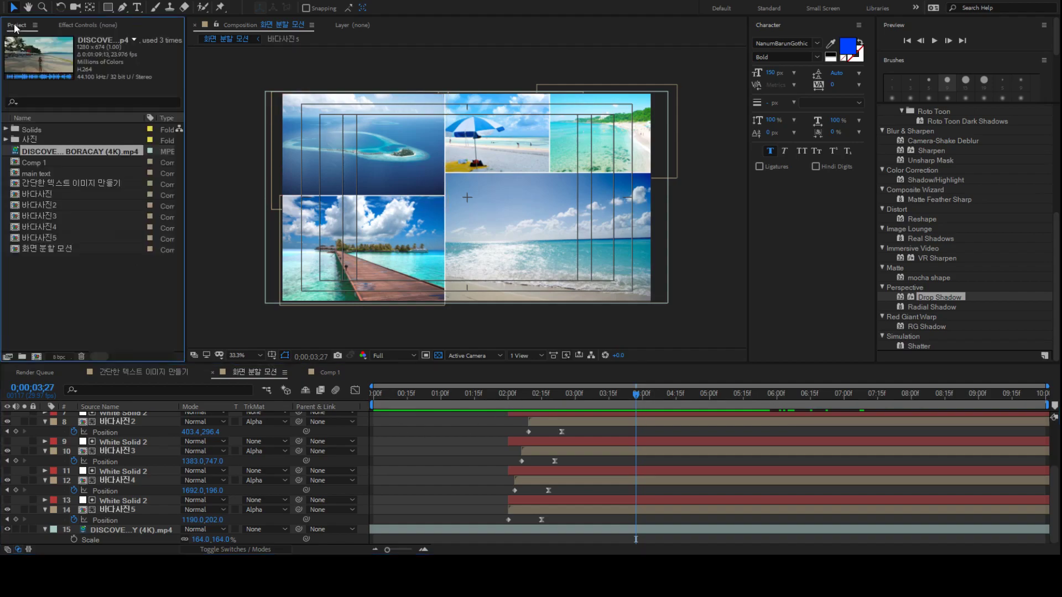
{"action": "left_click", "coordinate": [142, 300]}
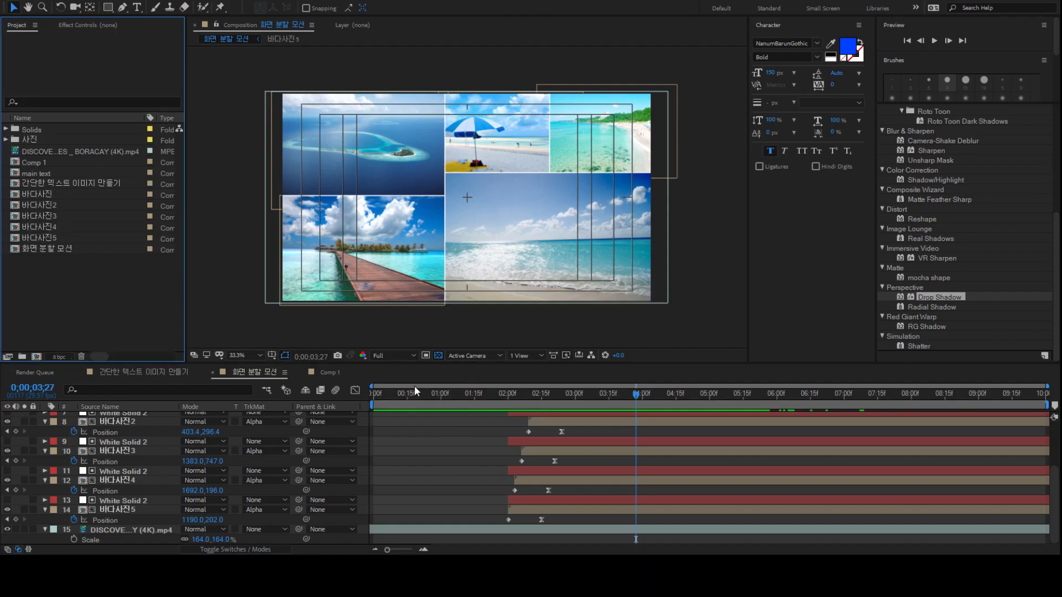
{"action": "left_click", "coordinate": [6, 140]}
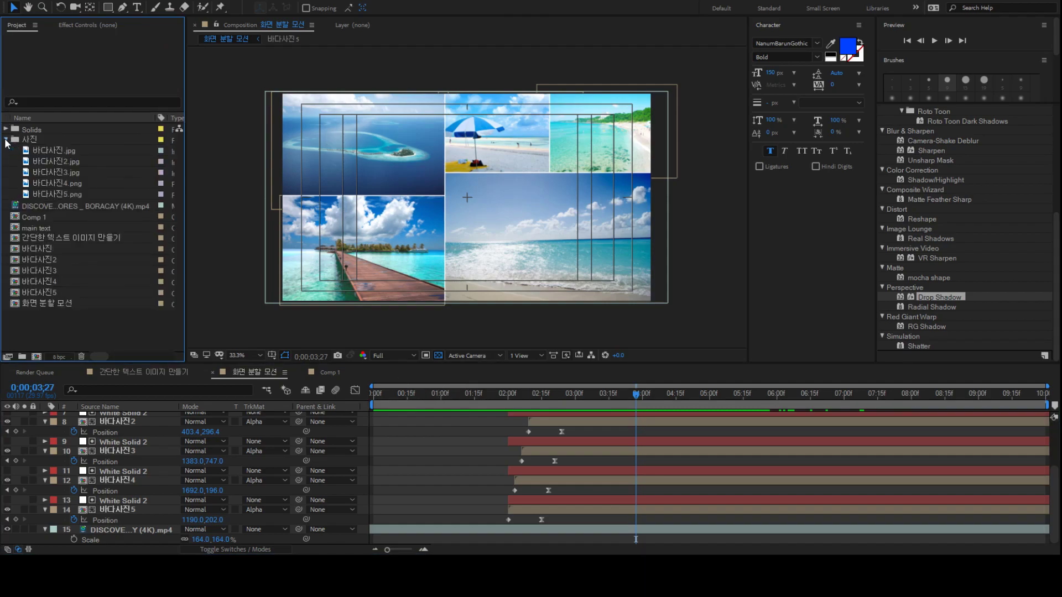
{"action": "left_click", "coordinate": [63, 151]}
{"action": "left_click", "coordinate": [62, 161]}
{"action": "left_click", "coordinate": [61, 173]}
{"action": "left_click", "coordinate": [65, 184]}
{"action": "key", "text": "Down"}
{"action": "left_click", "coordinate": [72, 155]}
{"action": "key", "text": "Down"}
{"action": "key", "text": "Down"}
{"action": "key", "text": "Down"}
{"action": "key", "text": "Down"}
{"action": "left_click", "coordinate": [46, 150]}
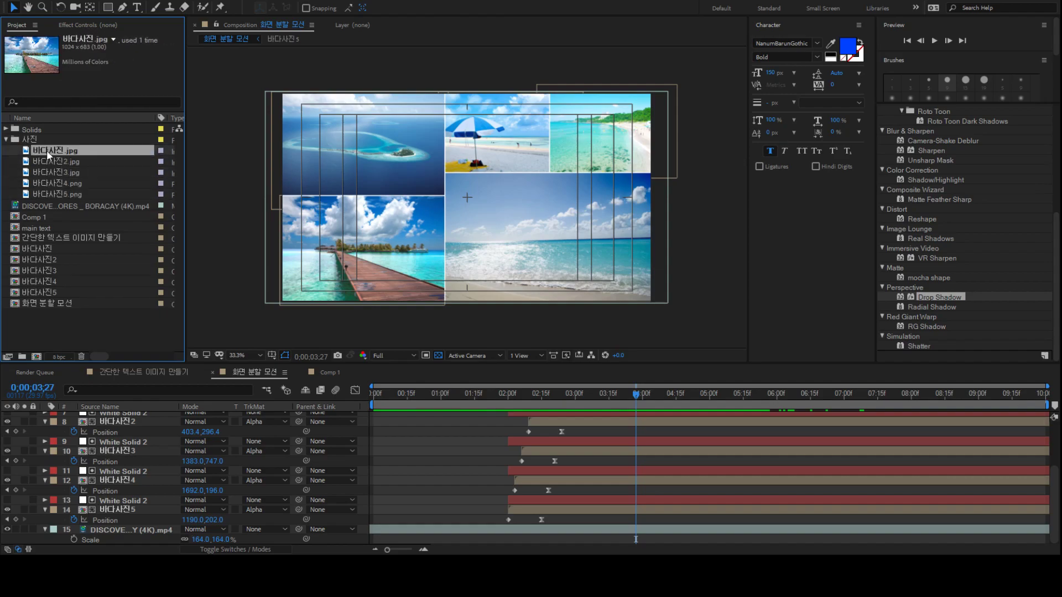
{"action": "left_click", "coordinate": [7, 139]}
Open the compositions 바다사진 through 바다사진5 to view the photo in each, and return to 바다사진
{"action": "double_click", "coordinate": [52, 193]}
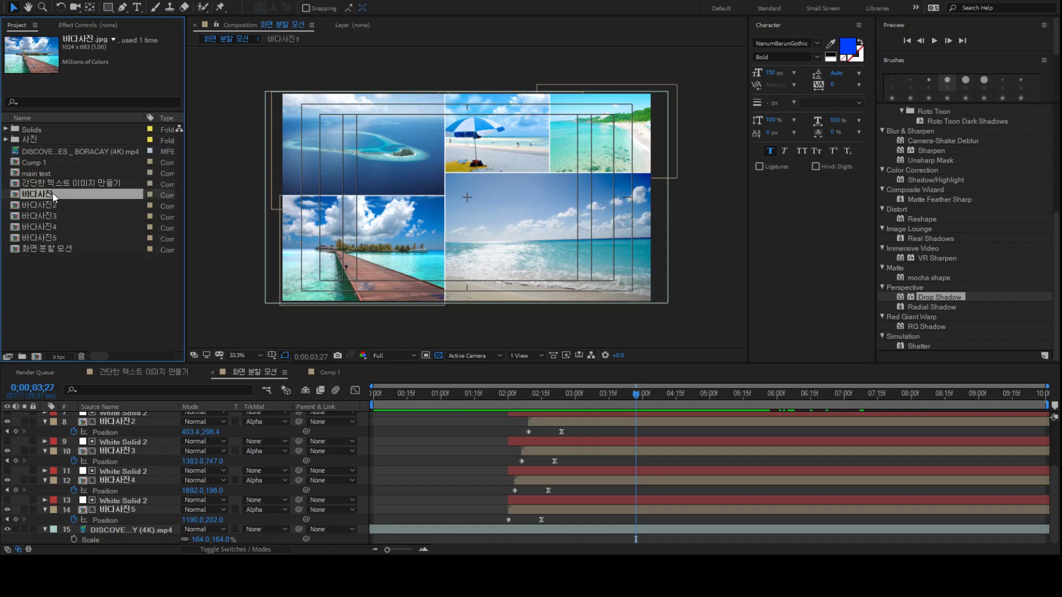
{"action": "double_click", "coordinate": [56, 204]}
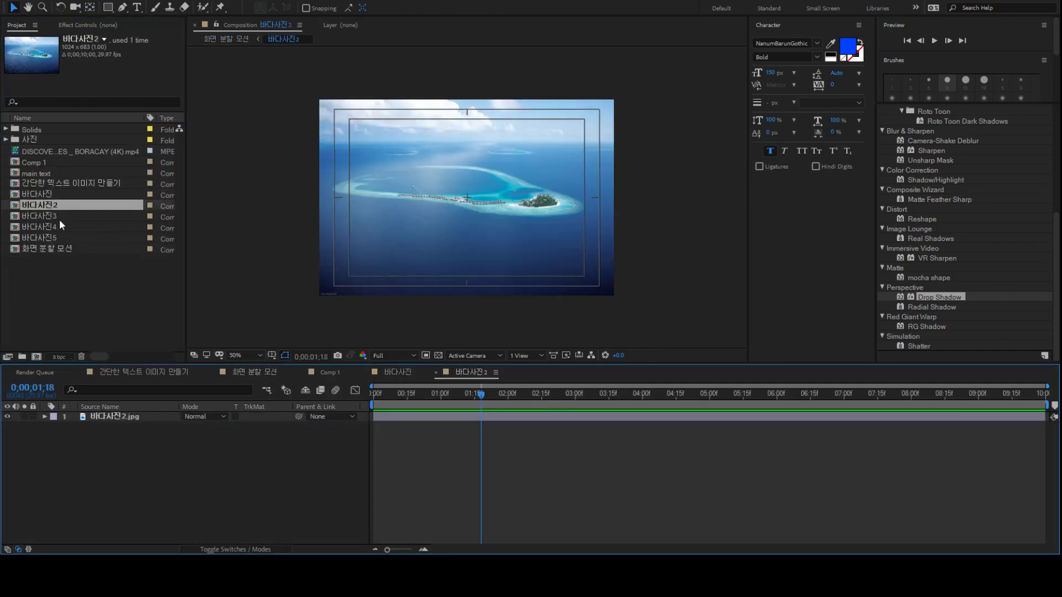
{"action": "double_click", "coordinate": [58, 215]}
{"action": "double_click", "coordinate": [51, 228]}
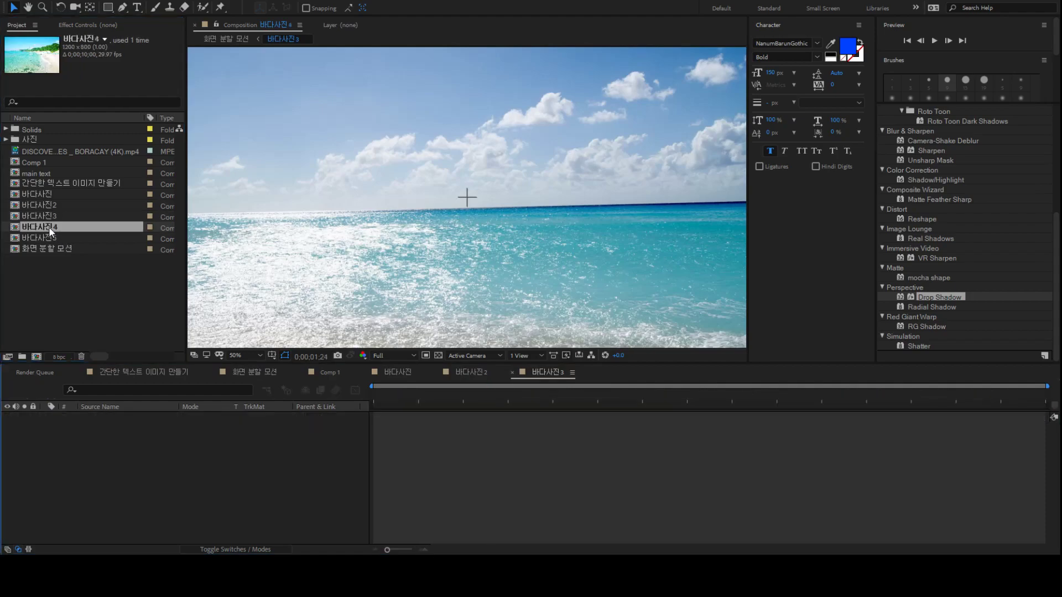
{"action": "double_click", "coordinate": [53, 238]}
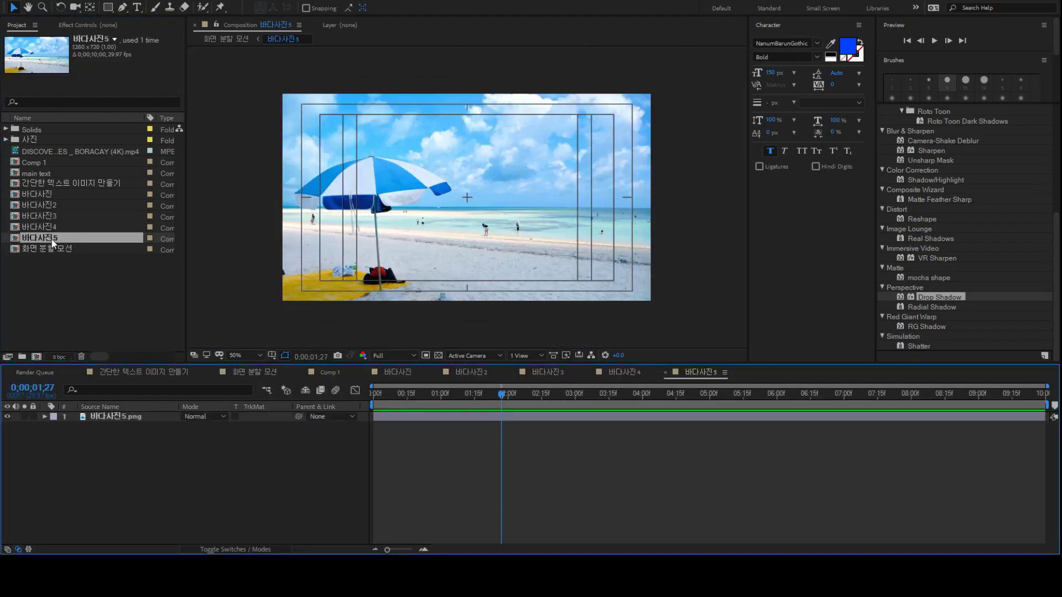
{"action": "left_click", "coordinate": [409, 372]}
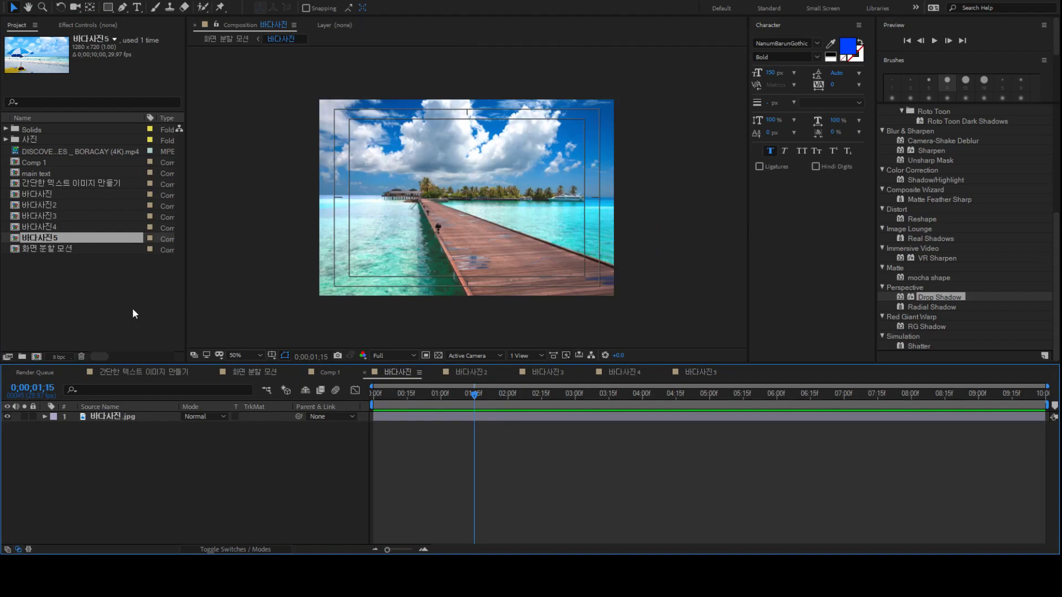
Create a composition directly from the image 바다사진.jpg in the 사진 folder
{"action": "left_click", "coordinate": [7, 140]}
{"action": "left_click_drag", "start_coordinate": [60, 151], "coordinate": [68, 318]}
{"action": "left_click_drag", "start_coordinate": [37, 360], "coordinate": [34, 362]}
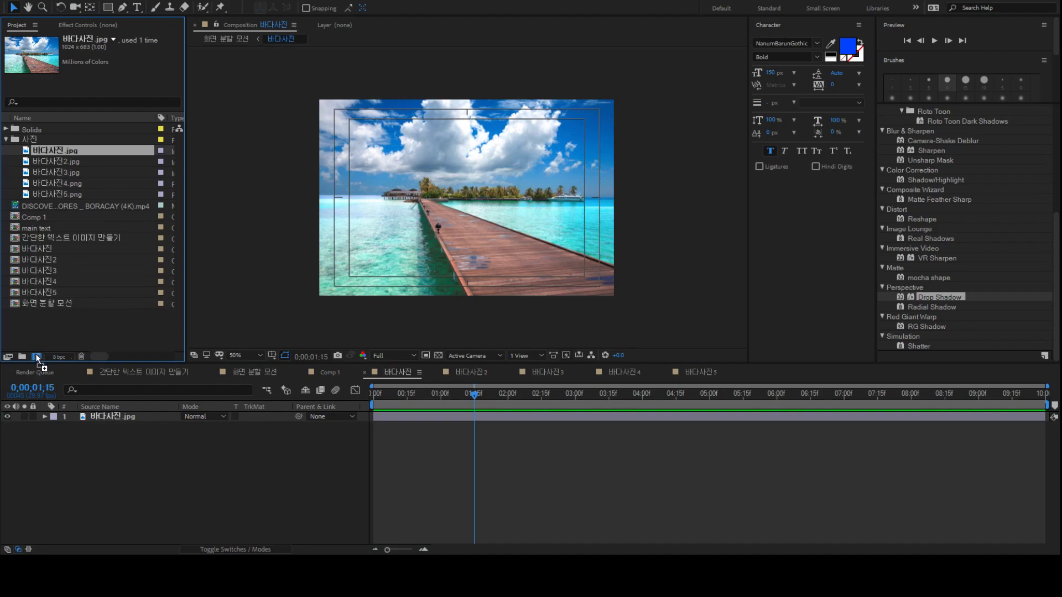
{"action": "left_click_drag", "start_coordinate": [36, 356], "coordinate": [36, 356]}
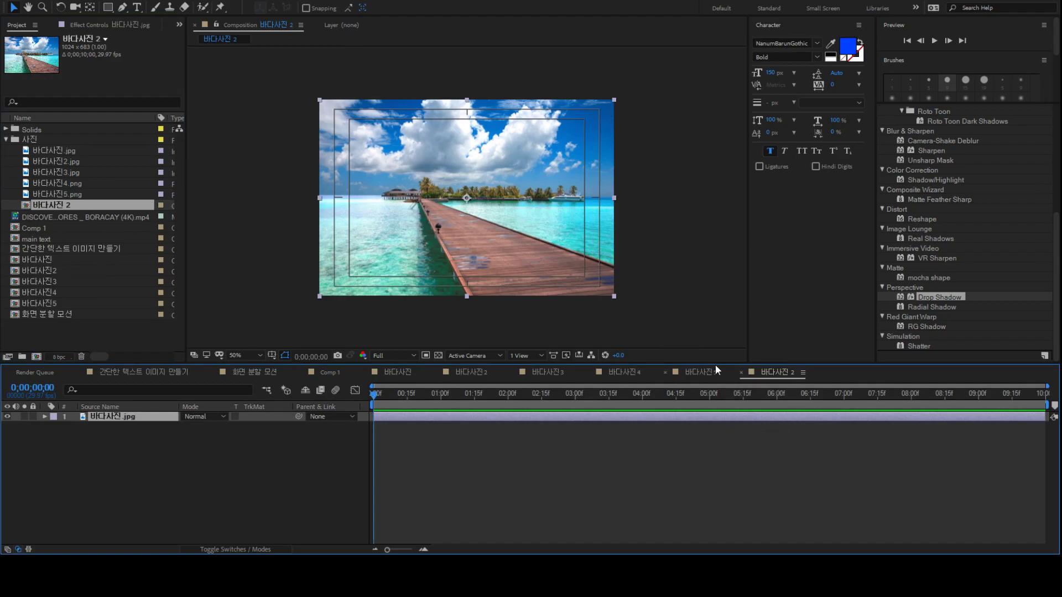
Close the composition just made from 바다사진.jpg, delete it from the project, and collapse the 사진 folder
{"action": "left_click", "coordinate": [741, 372]}
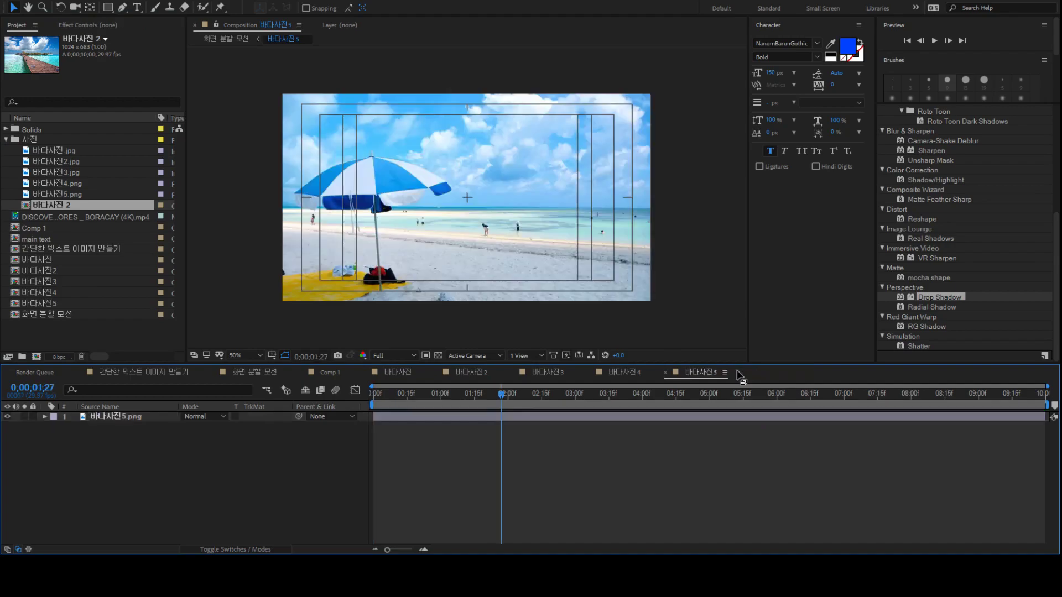
{"action": "left_click", "coordinate": [61, 204]}
{"action": "key", "text": "Delete"}
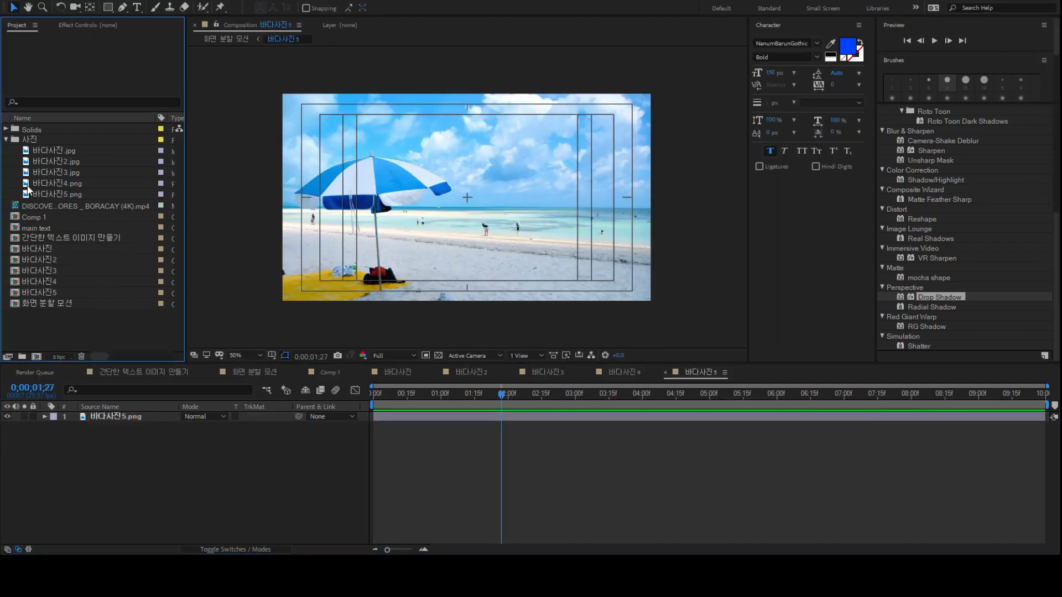
{"action": "left_click", "coordinate": [6, 139]}
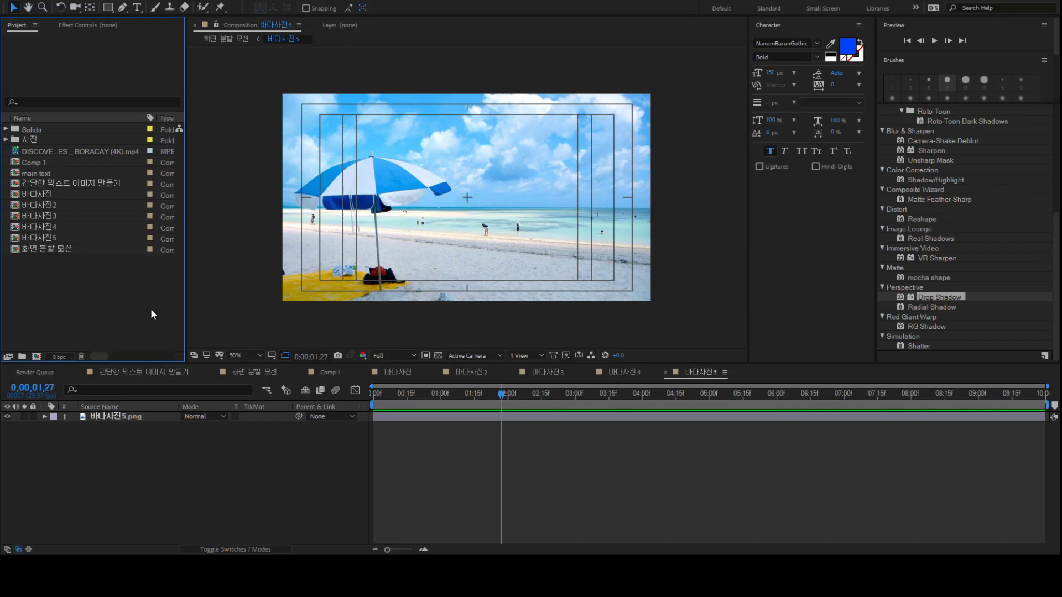
Look through the open photo compositions from 바다사진 to 바다사진5 once more, ending on the first one
{"action": "left_click", "coordinate": [484, 463]}
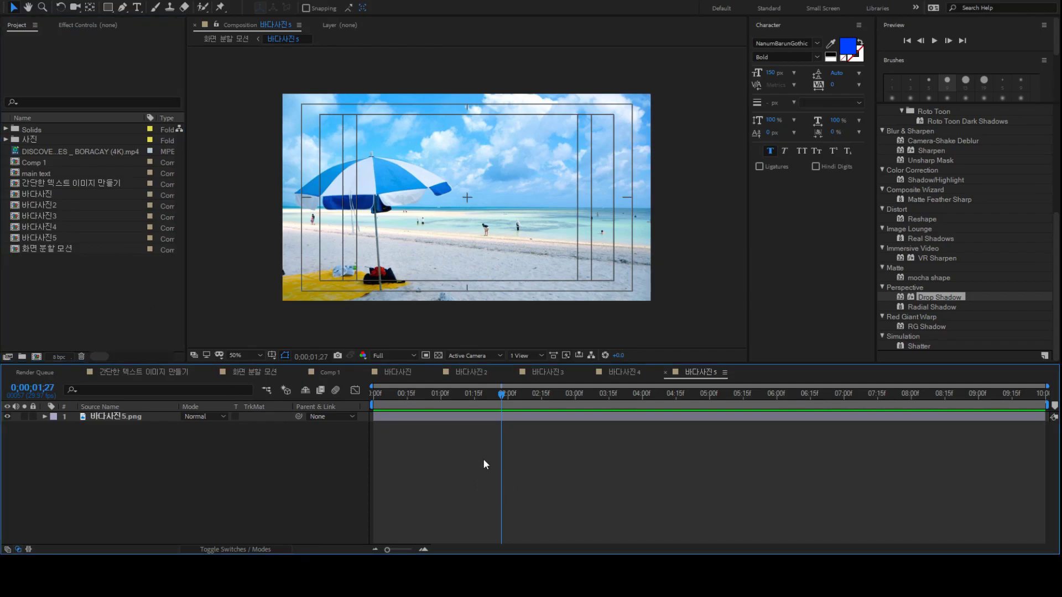
{"action": "left_click", "coordinate": [397, 372]}
{"action": "left_click", "coordinate": [475, 373]}
{"action": "left_click", "coordinate": [553, 370]}
{"action": "left_click", "coordinate": [624, 371]}
{"action": "left_click", "coordinate": [701, 372]}
{"action": "left_click", "coordinate": [386, 370]}
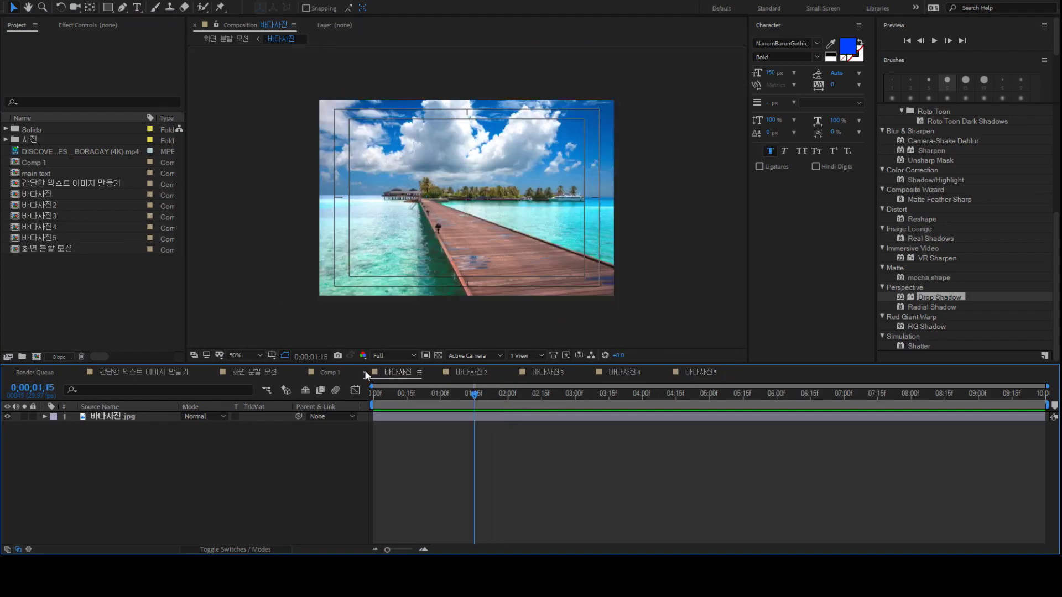
Close the timelines of all five photo compositions, 바다사진 through 바다사진5
{"action": "left_click", "coordinate": [364, 370]}
{"action": "left_click", "coordinate": [364, 370]}
{"action": "left_click", "coordinate": [364, 370]}
{"action": "left_click", "coordinate": [363, 370]}
{"action": "left_click", "coordinate": [364, 370]}
Create a new 1920 x 1080, 10-second composition and add the compositions 바다사진 through 바다사진5 to it as layers
{"action": "key", "text": "ctrl+n"}
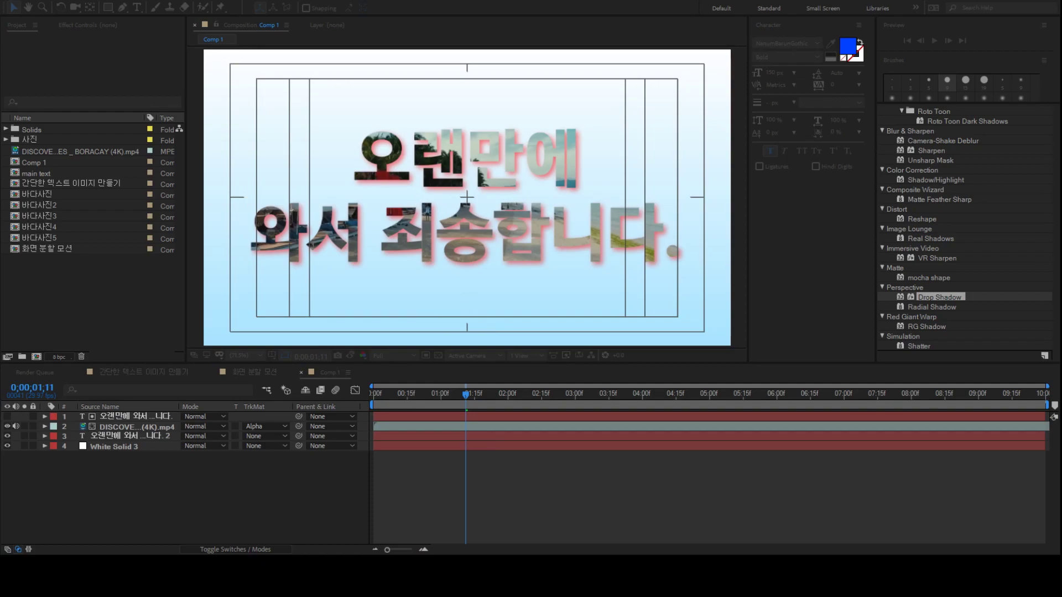
{"action": "key", "text": "Return"}
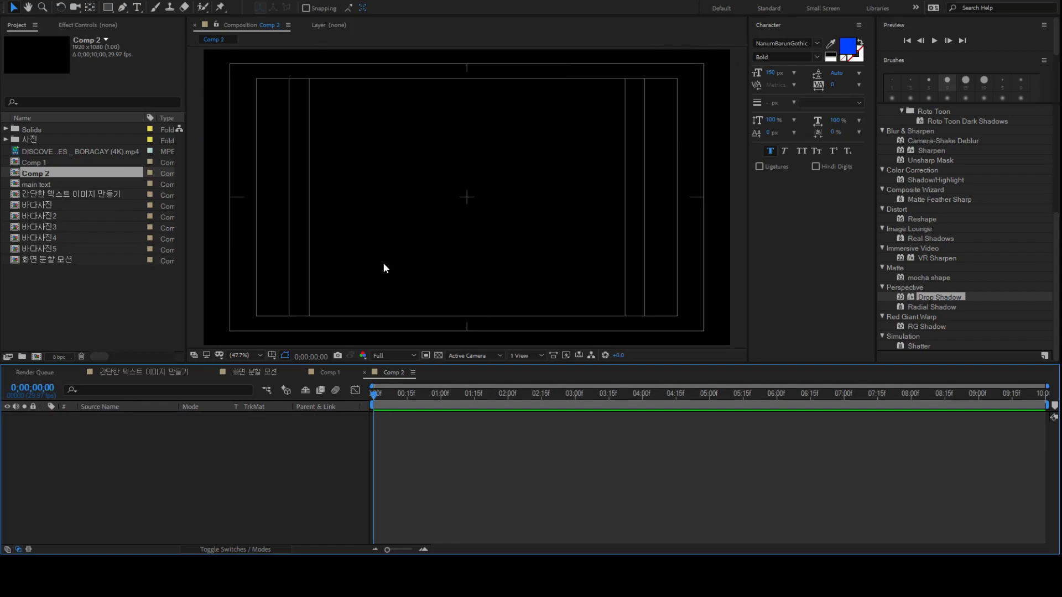
{"action": "left_click", "coordinate": [60, 203]}
{"action": "left_click", "coordinate": [69, 215]}
{"action": "left_click", "coordinate": [71, 225]}
{"action": "left_click", "coordinate": [64, 203]}
{"action": "left_click", "coordinate": [61, 249], "text": "shift"}
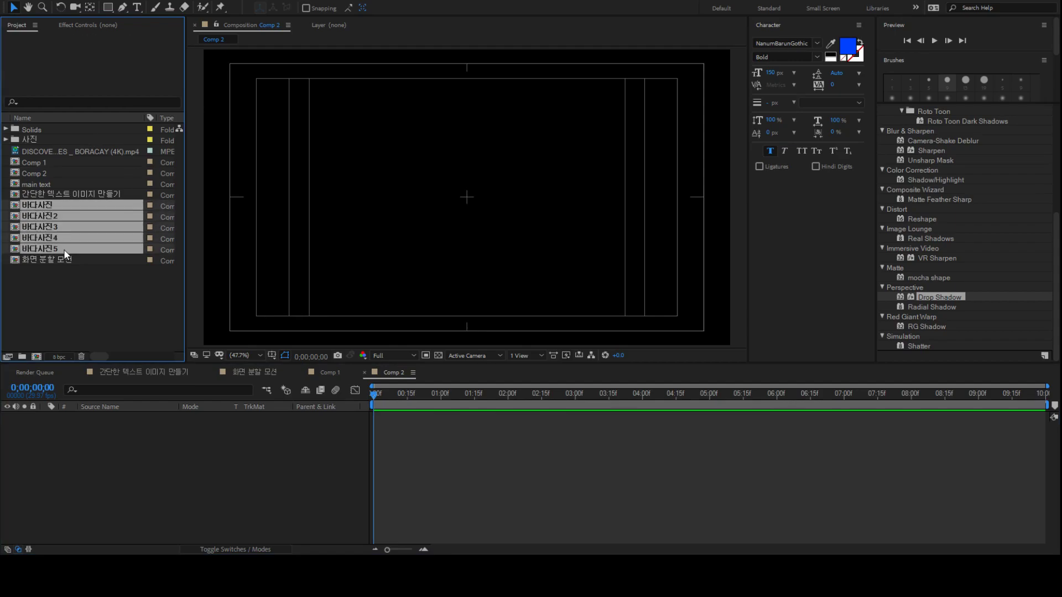
{"action": "left_click_drag", "start_coordinate": [66, 256], "coordinate": [159, 513]}
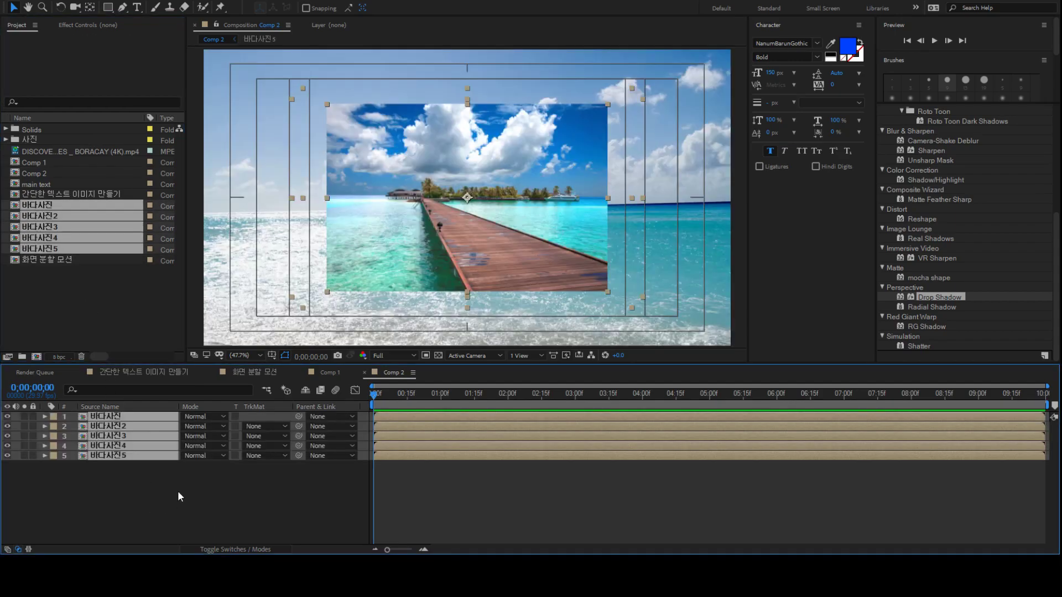
{"action": "left_click", "coordinate": [176, 490]}
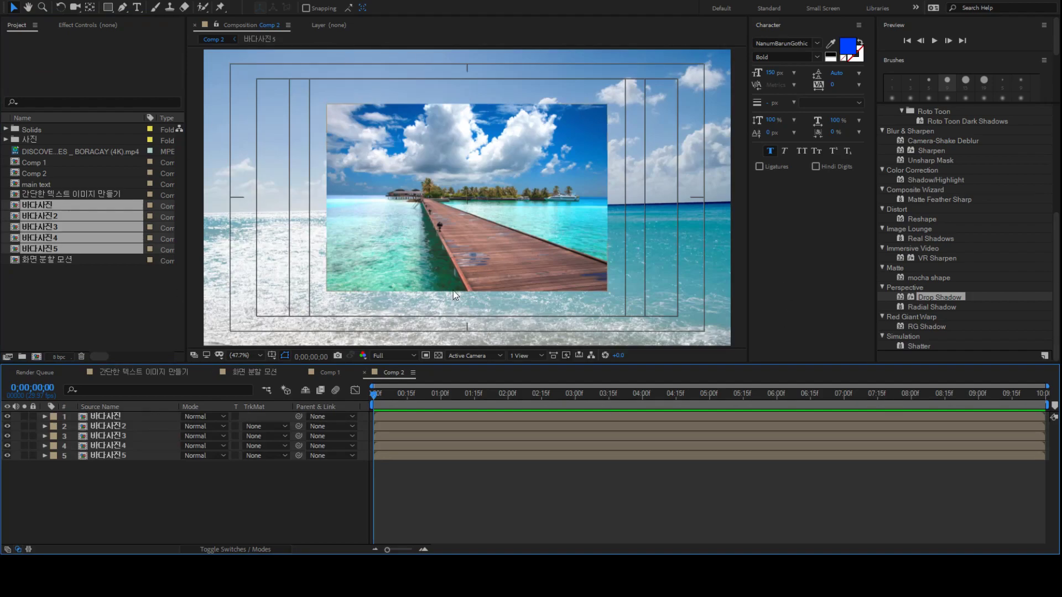
Select all five photo layers, 바다사진 through 바다사진5, and show their Scale properties
{"action": "scroll", "coordinate": [488, 158], "scroll_direction": "down", "scroll_amount": 4}
{"action": "scroll", "coordinate": [487, 161], "scroll_direction": "up", "scroll_amount": 2}
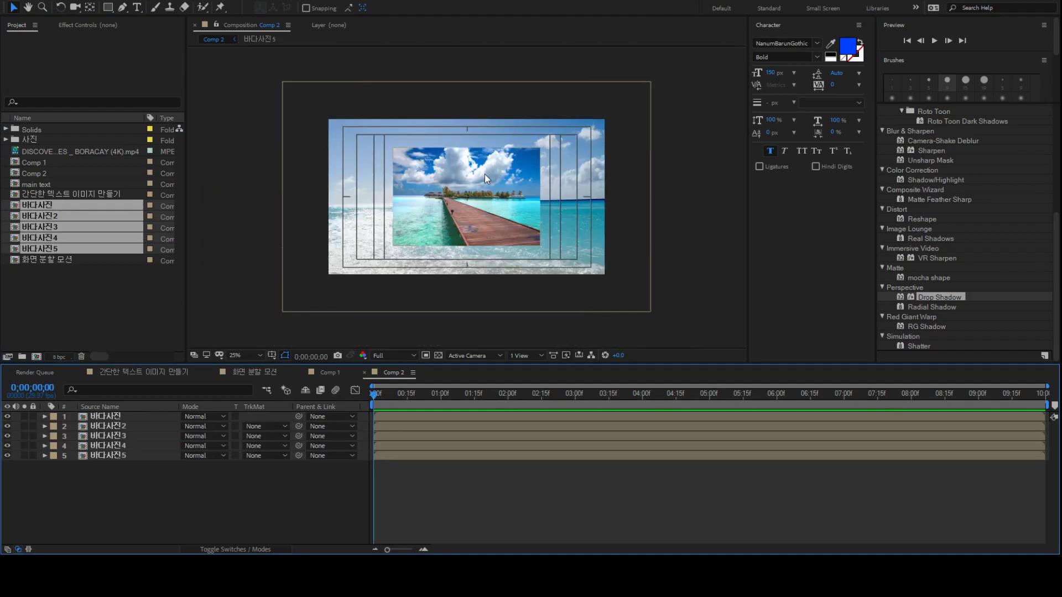
{"action": "left_click", "coordinate": [125, 415]}
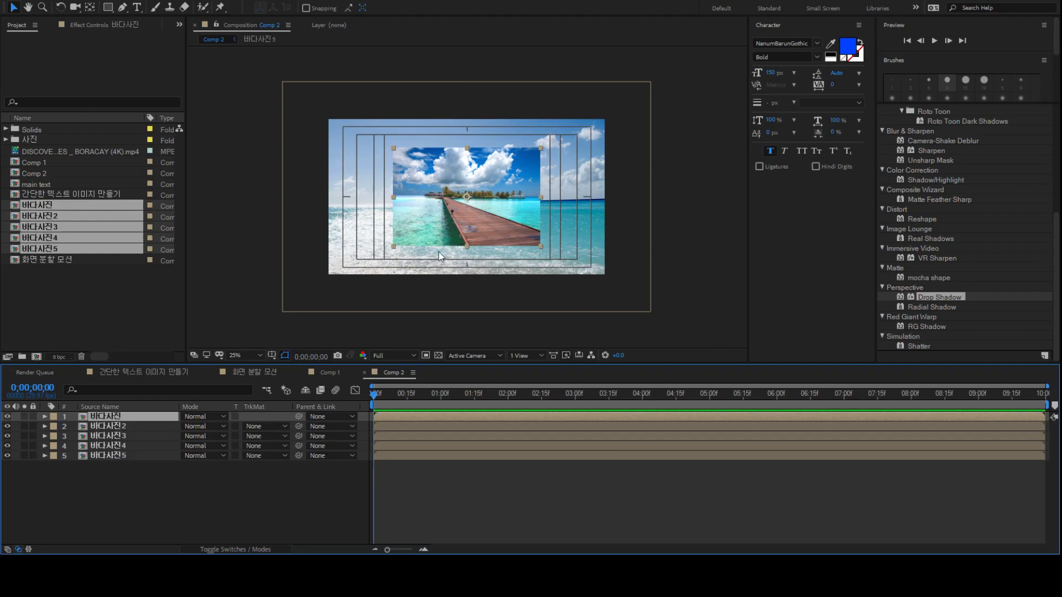
{"action": "left_click", "coordinate": [141, 427]}
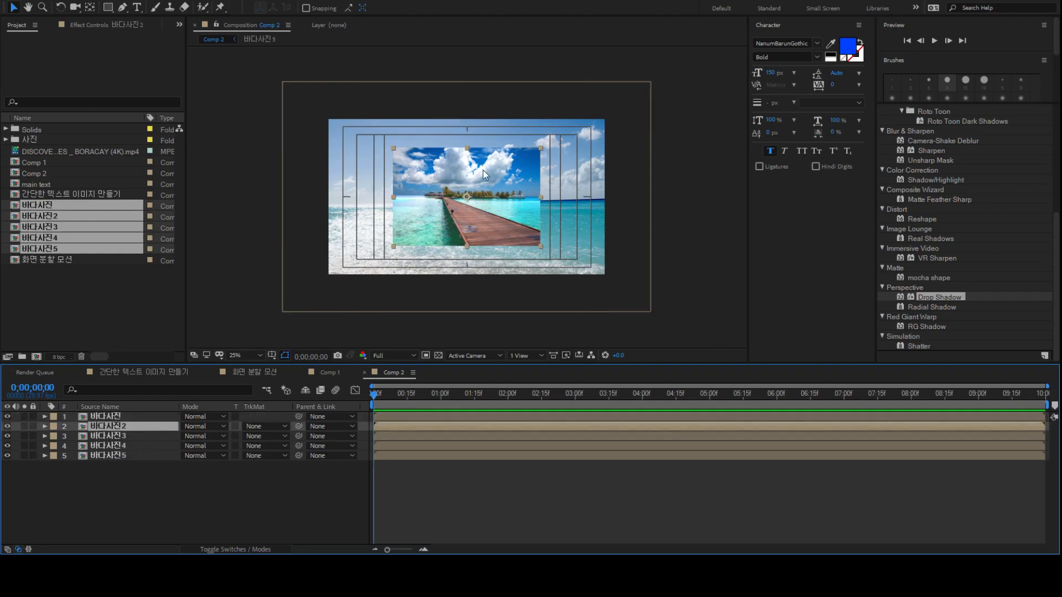
{"action": "left_click", "coordinate": [128, 414]}
{"action": "left_click", "coordinate": [122, 457], "text": "shift"}
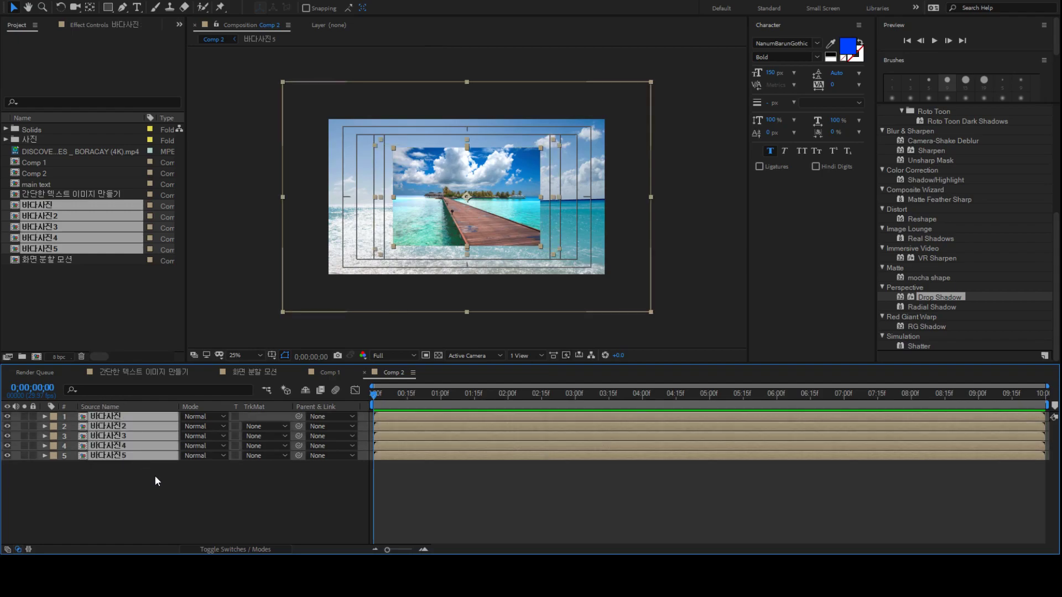
{"action": "key", "text": "s"}
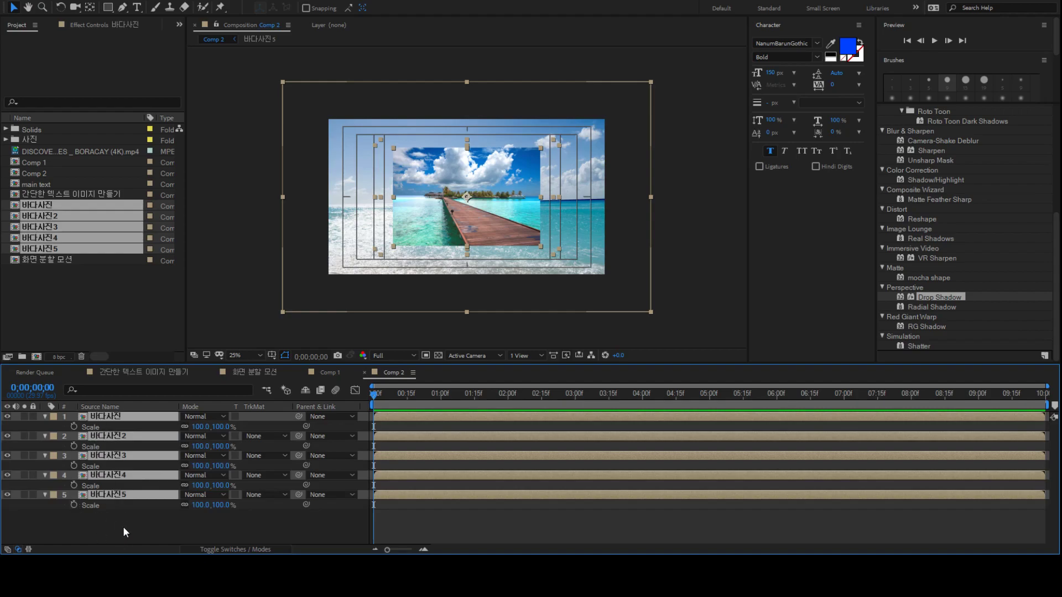
Move the 바다사진 pier photo layer into the upper-left corner of the composition frame
{"action": "left_click", "coordinate": [115, 494]}
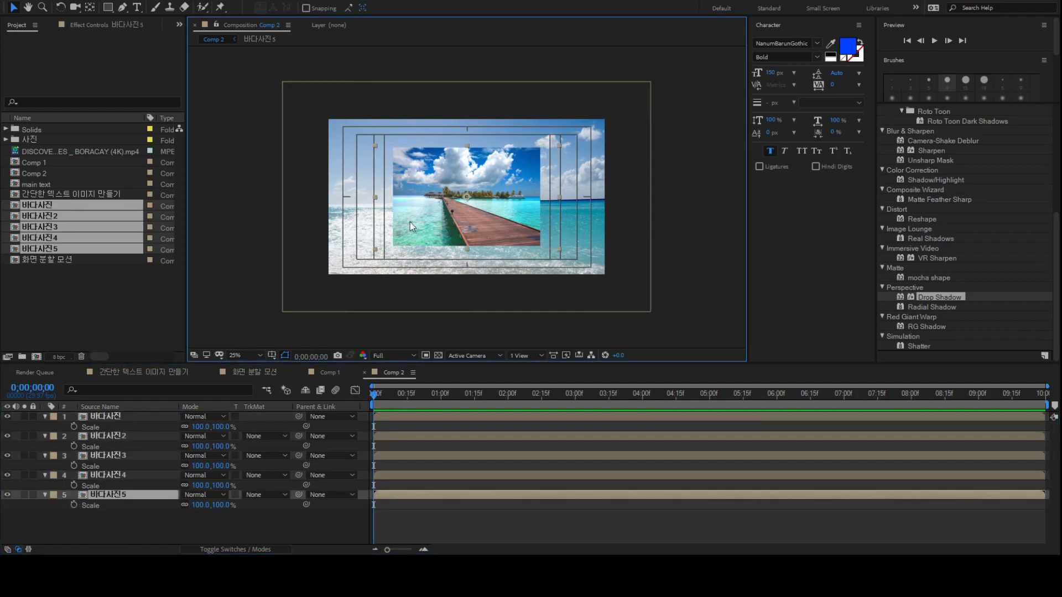
{"action": "left_click", "coordinate": [433, 215]}
{"action": "mouse_move", "coordinate": [433, 214]}
{"action": "left_mouse_down"}
{"action": "mouse_move", "coordinate": [377, 192]}
{"action": "mouse_move", "coordinate": [413, 211]}
{"action": "left_mouse_up"}
{"action": "key", "text": "period"}
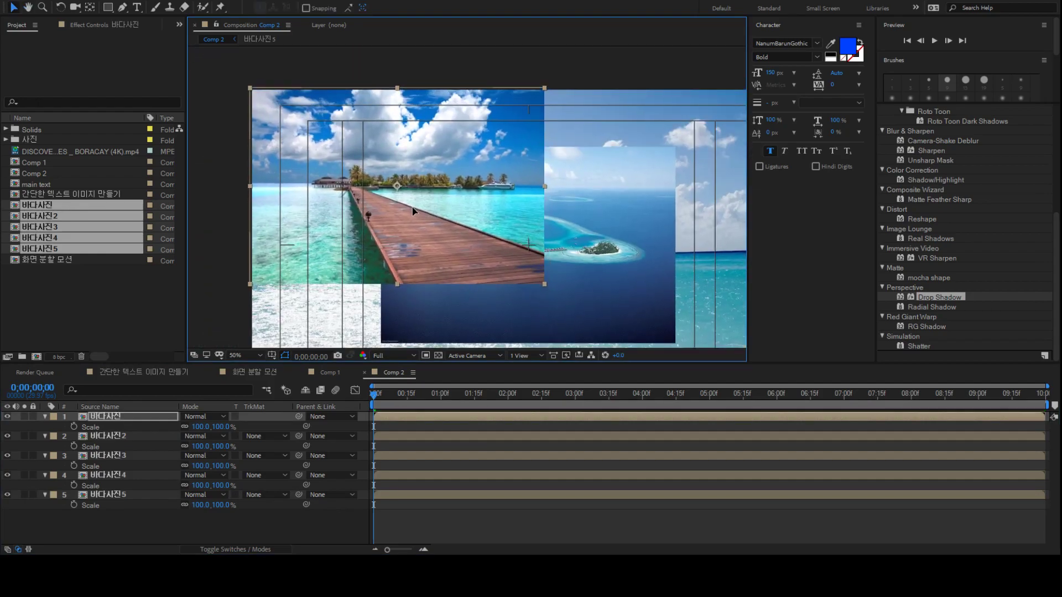
{"action": "key", "text": "comma"}
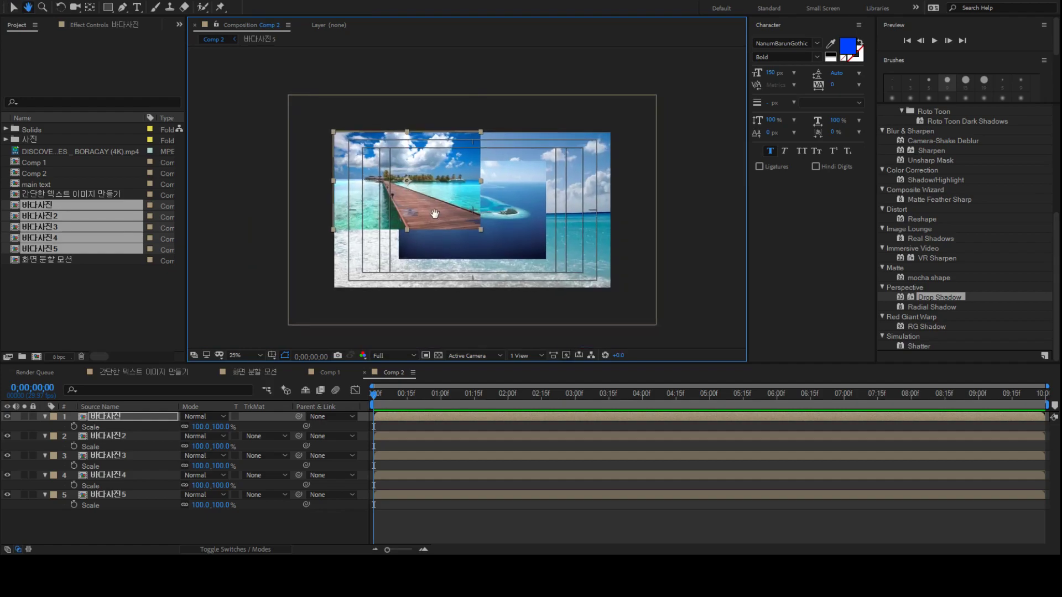
Scale the 바다사진 layer to 95% and realign it with the frame's upper-left corner
{"action": "left_click", "coordinate": [199, 426]}
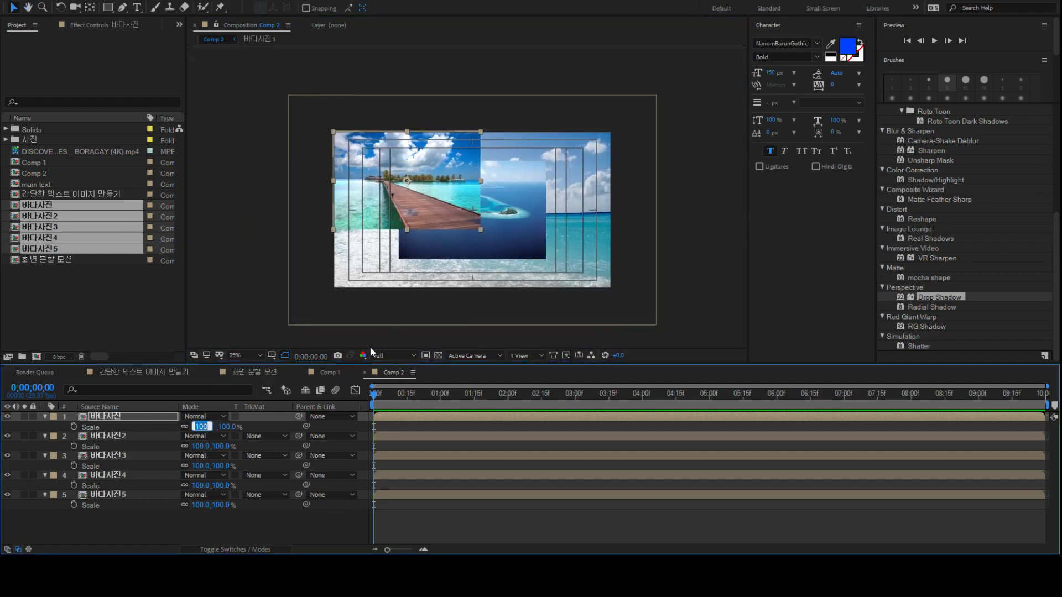
{"action": "type", "text": "90"}
{"action": "key", "text": "Return"}
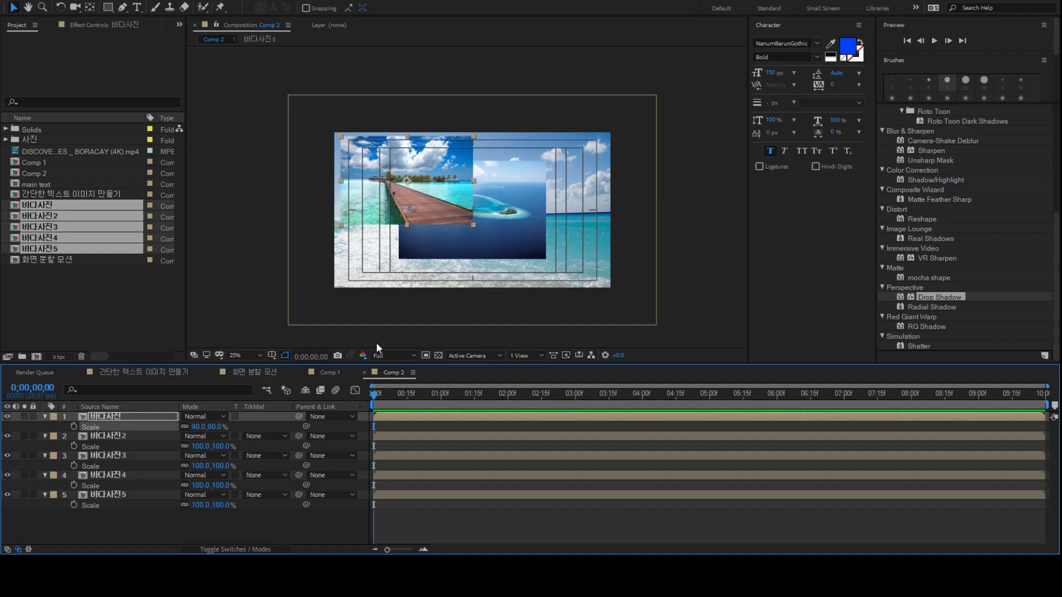
{"action": "scroll", "coordinate": [376, 199], "scroll_direction": "up", "scroll_amount": 2}
{"action": "left_click_drag", "start_coordinate": [386, 170], "coordinate": [408, 191]}
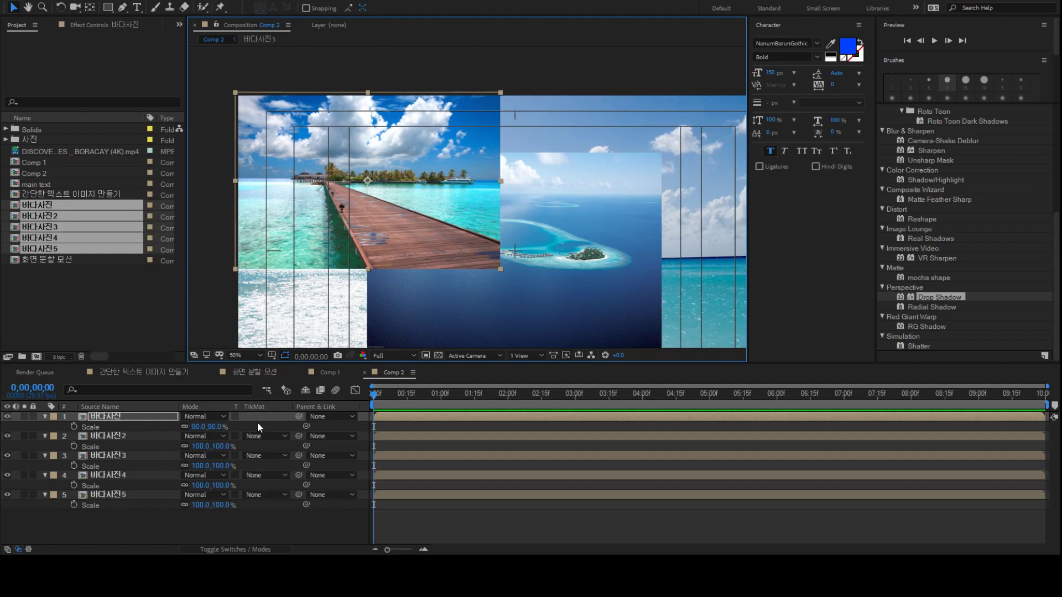
{"action": "left_click_drag", "start_coordinate": [217, 427], "coordinate": [210, 426]}
{"action": "left_click_drag", "start_coordinate": [381, 213], "coordinate": [356, 192]}
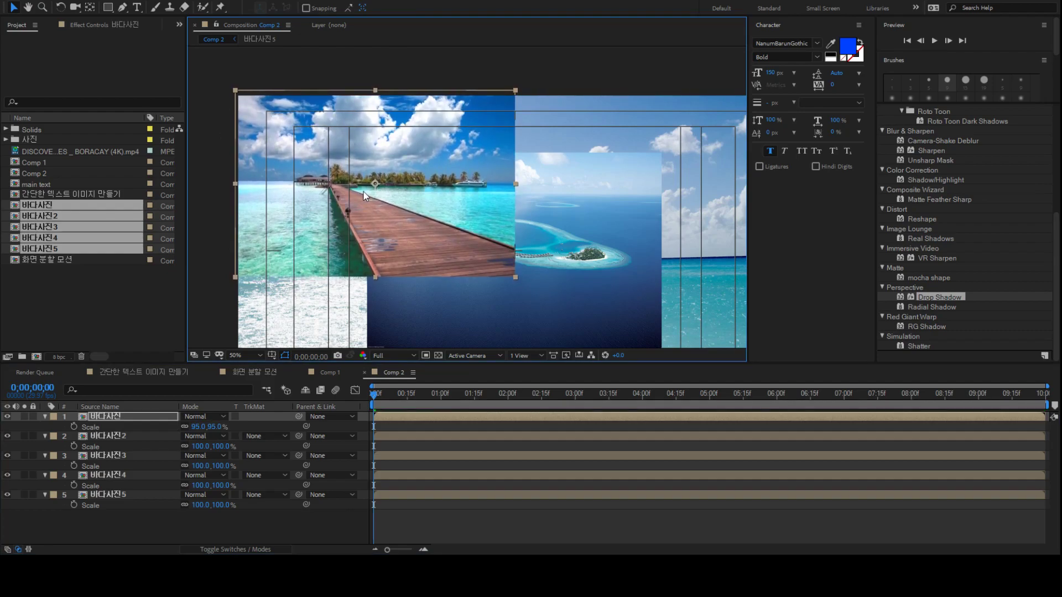
Move the 바다사진2 island photo layer down to the lower middle of the frame, beneath the pier photo
{"action": "left_click", "coordinate": [115, 437]}
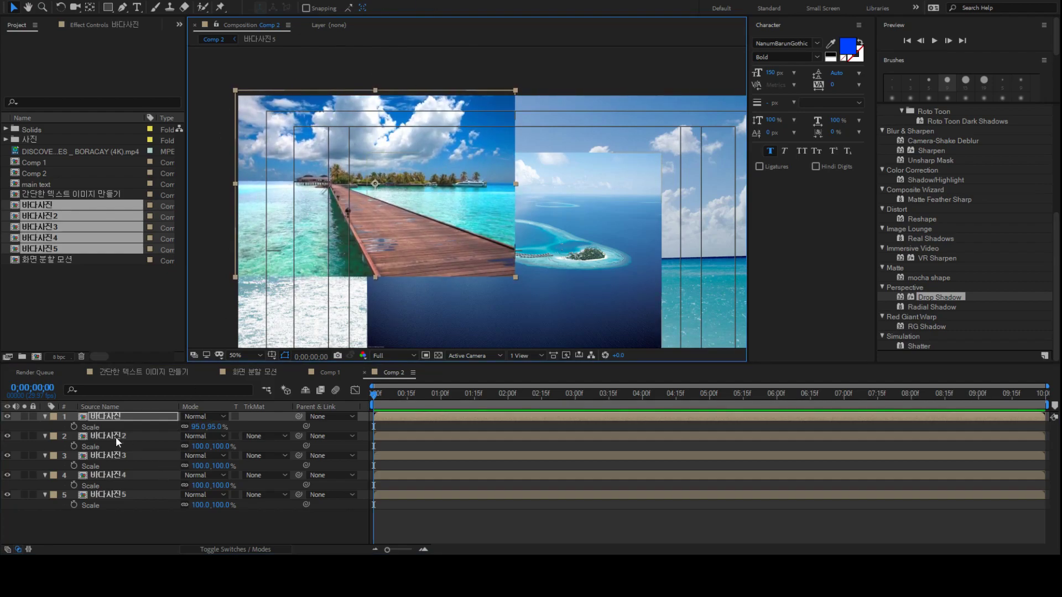
{"action": "key", "text": "h"}
{"action": "left_click_drag", "start_coordinate": [493, 238], "coordinate": [443, 190]}
{"action": "key", "text": "v"}
{"action": "left_click_drag", "start_coordinate": [515, 198], "coordinate": [561, 268]}
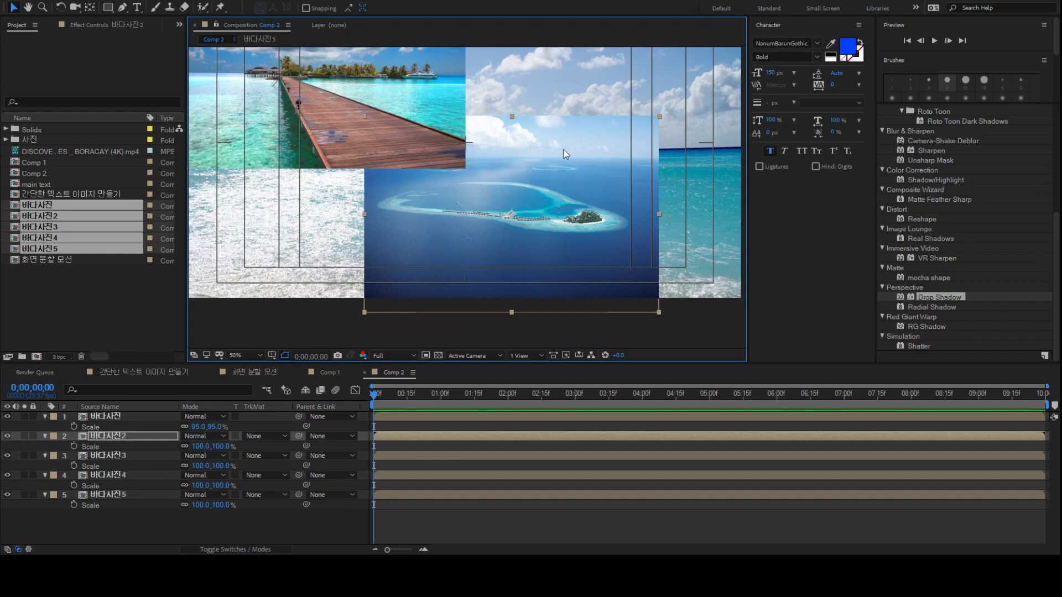
{"action": "scroll", "coordinate": [562, 155], "scroll_direction": "down", "scroll_amount": 2}
{"action": "left_click_drag", "start_coordinate": [513, 189], "coordinate": [522, 206]}
{"action": "scroll", "coordinate": [521, 208], "scroll_direction": "up", "scroll_amount": 2}
{"action": "scroll", "coordinate": [521, 211], "scroll_direction": "down", "scroll_amount": 2}
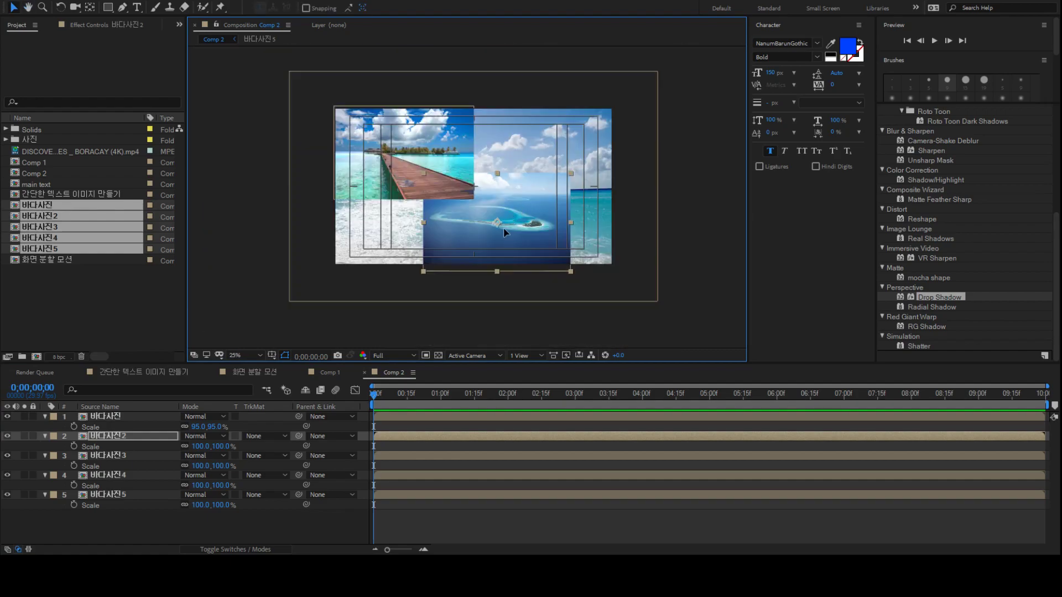
Shift the 바다사진2 layer into the frame's lower-left corner, directly below the pier photo
{"action": "left_click", "coordinate": [383, 132]}
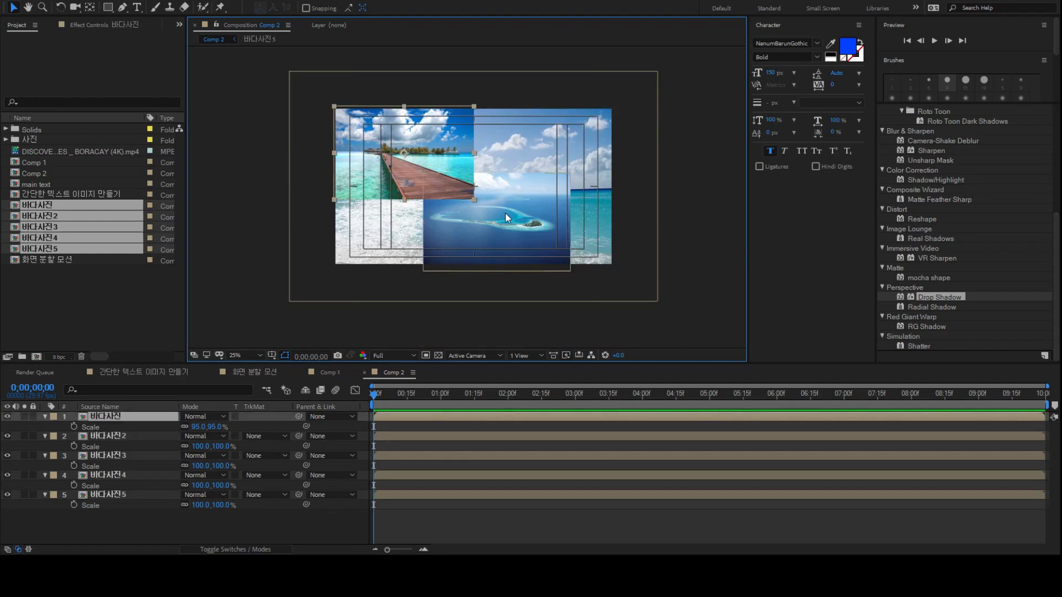
{"action": "left_click_drag", "start_coordinate": [506, 217], "coordinate": [423, 239]}
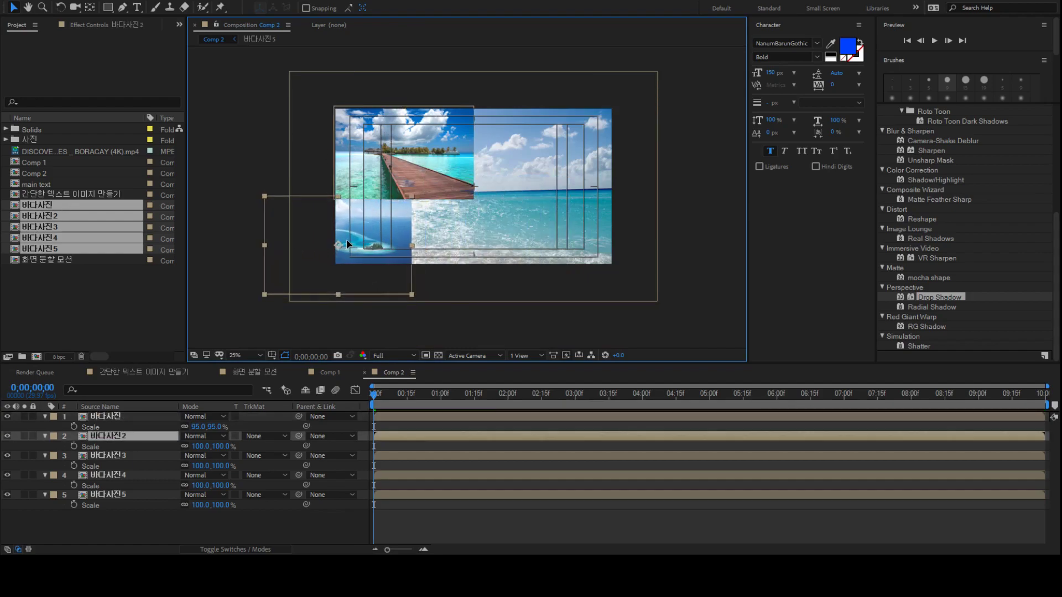
{"action": "key", "text": "period"}
{"action": "scroll", "coordinate": [402, 230], "scroll_direction": "down", "scroll_amount": 3}
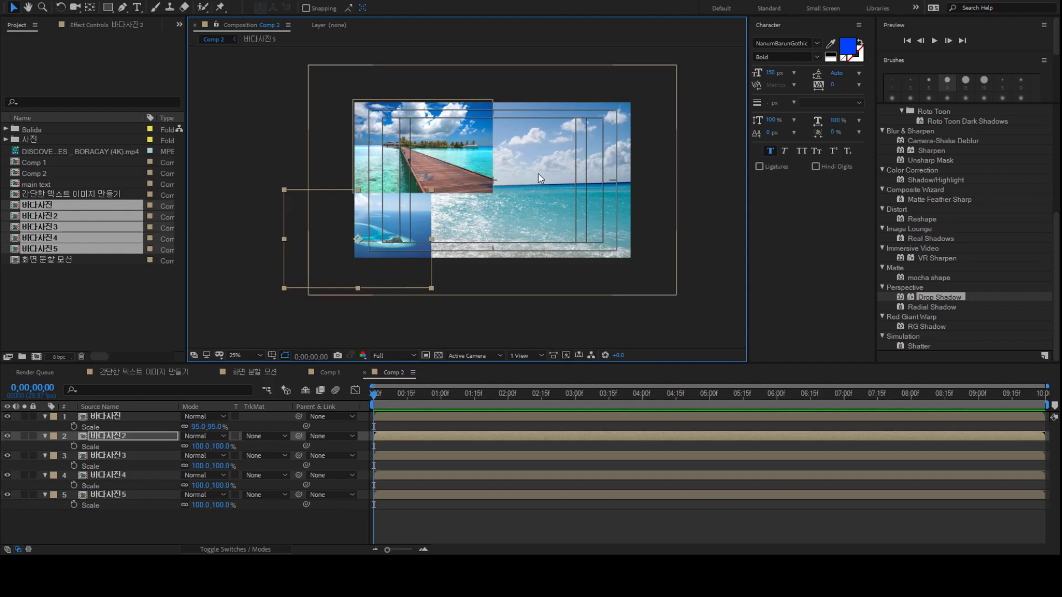
{"action": "left_click", "coordinate": [141, 435]}
{"action": "scroll", "coordinate": [428, 232], "scroll_direction": "up", "scroll_amount": 2}
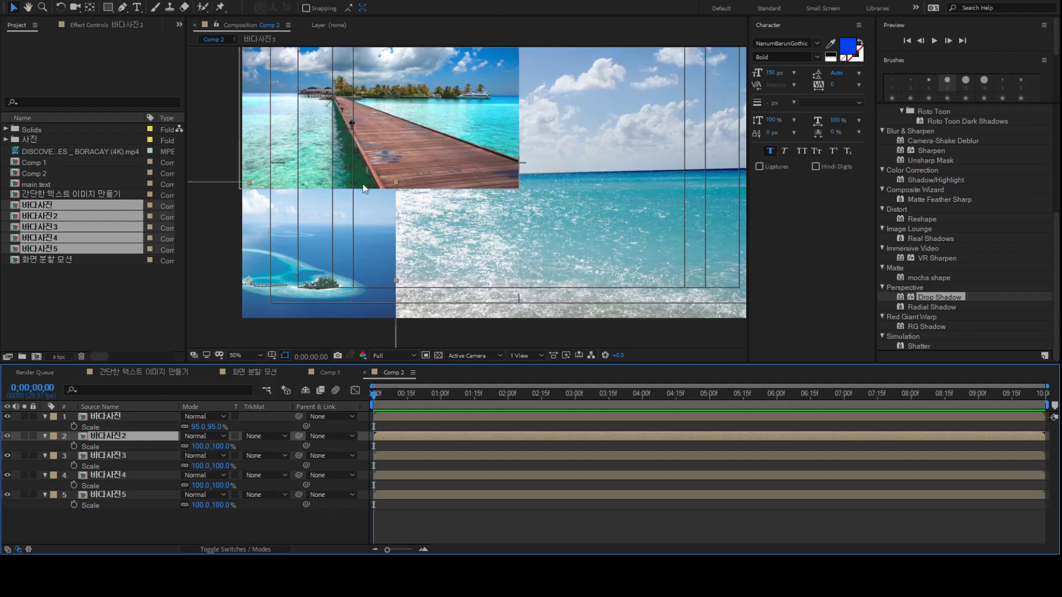
{"action": "left_click_drag", "start_coordinate": [375, 236], "coordinate": [372, 236]}
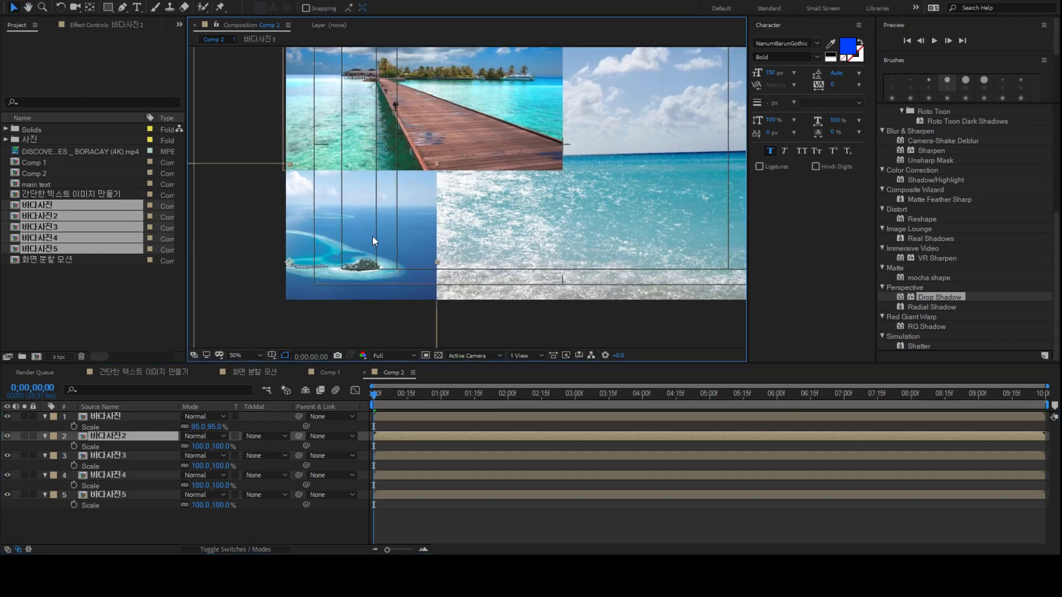
Scale the 바다사진2 layer to 70% and reposition it to fill the lower-left area below the pier photo
{"action": "left_click", "coordinate": [197, 446]}
{"action": "type", "text": "50"}
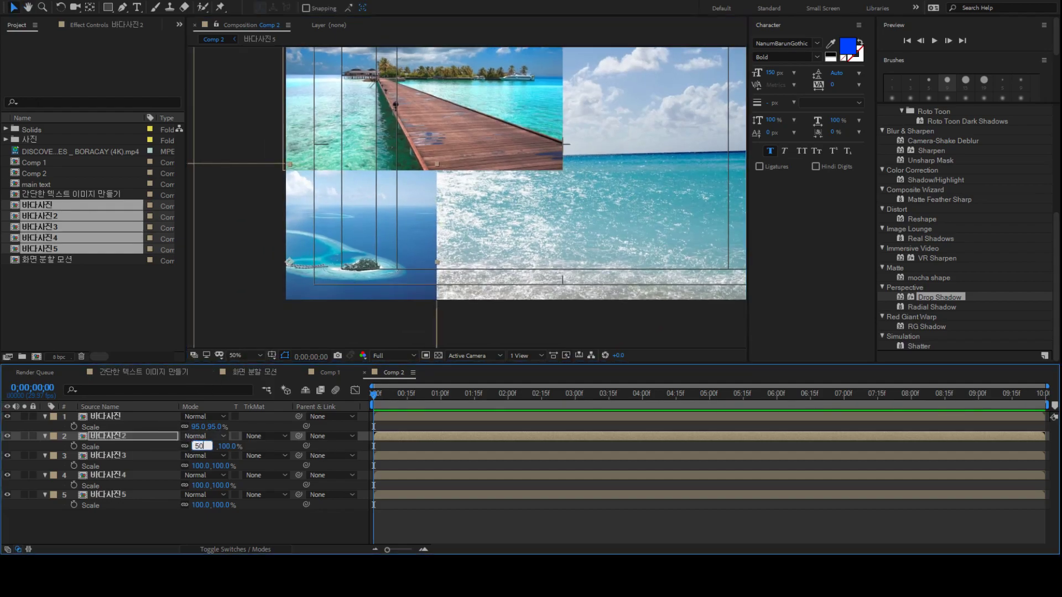
{"action": "key", "text": "Return"}
{"action": "left_click_drag", "start_coordinate": [281, 270], "coordinate": [357, 244]}
{"action": "left_click_drag", "start_coordinate": [215, 447], "coordinate": [226, 446]}
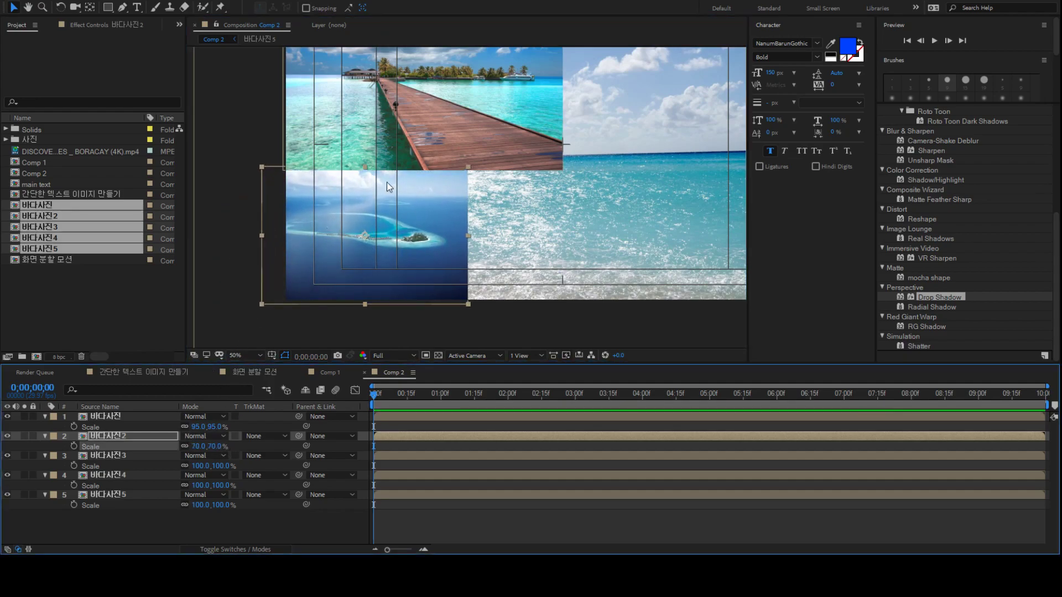
{"action": "left_click_drag", "start_coordinate": [404, 239], "coordinate": [402, 239]}
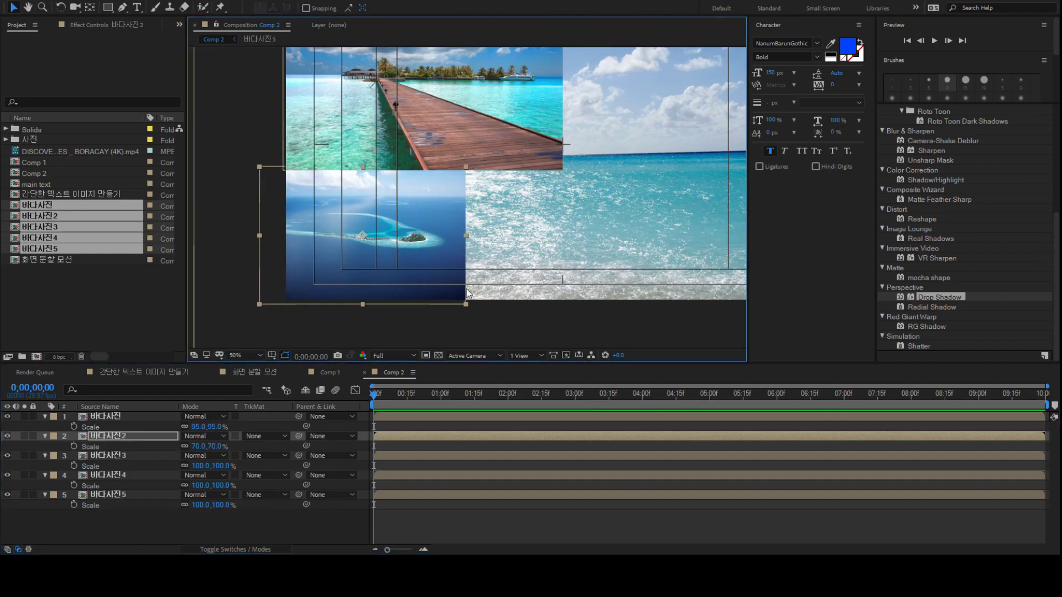
Scale the 바다사진3 layer to 34% and place it along the frame's bottom edge, beside the island photo
{"action": "left_click", "coordinate": [130, 455]}
{"action": "key", "text": "comma"}
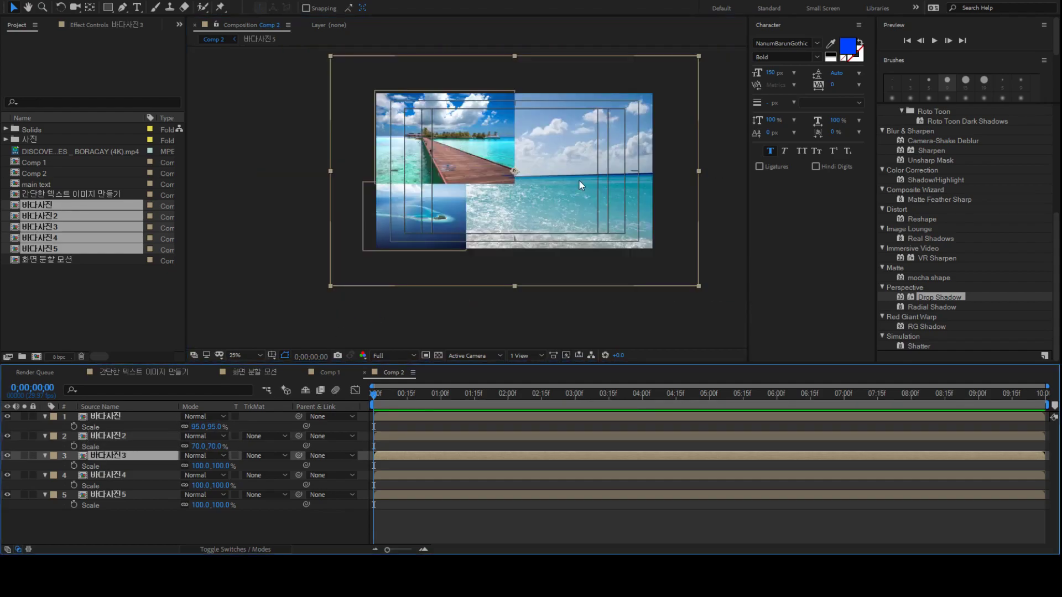
{"action": "mouse_move", "coordinate": [499, 211]}
{"action": "left_mouse_down"}
{"action": "mouse_move", "coordinate": [592, 213]}
{"action": "mouse_move", "coordinate": [487, 216]}
{"action": "left_mouse_up"}
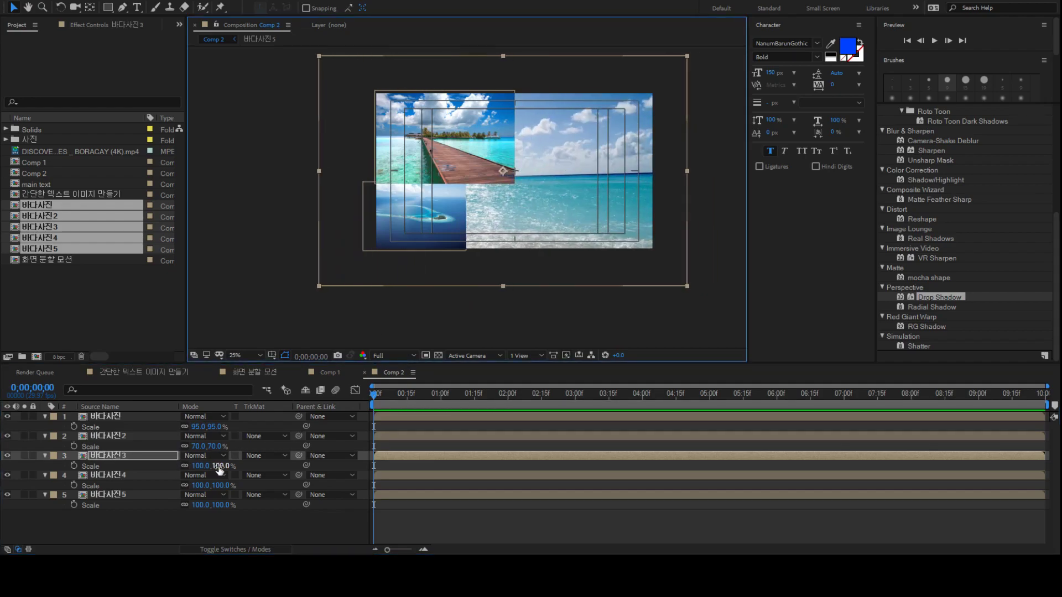
{"action": "left_click_drag", "start_coordinate": [216, 465], "coordinate": [178, 465]}
{"action": "scroll", "coordinate": [454, 257], "scroll_direction": "up", "scroll_amount": 2}
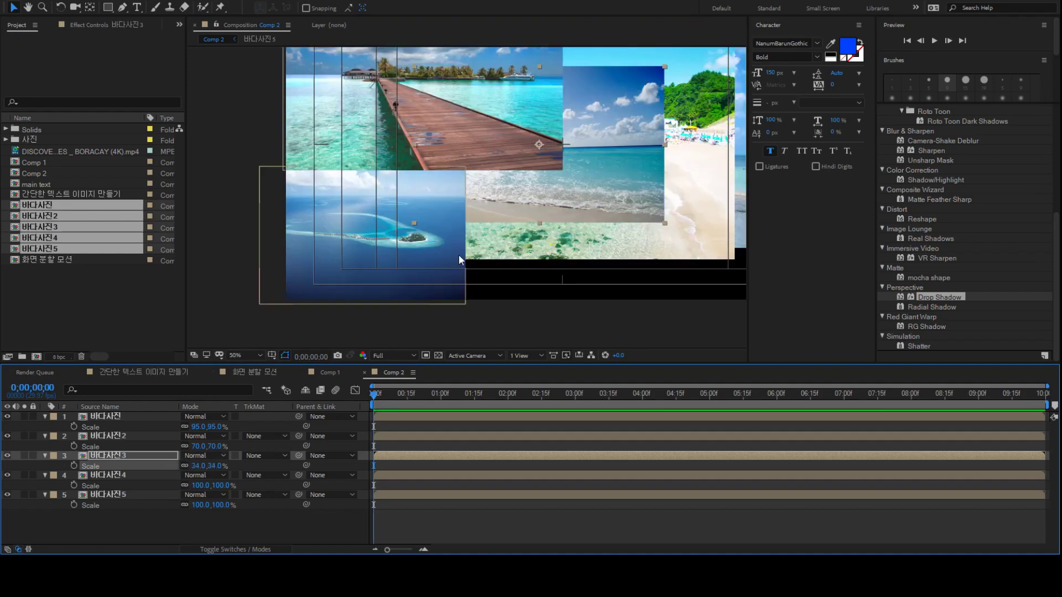
{"action": "left_click_drag", "start_coordinate": [579, 158], "coordinate": [523, 168]}
{"action": "mouse_move", "coordinate": [470, 247]}
{"action": "left_mouse_down"}
{"action": "mouse_move", "coordinate": [420, 247]}
{"action": "mouse_move", "coordinate": [456, 250]}
{"action": "left_mouse_up"}
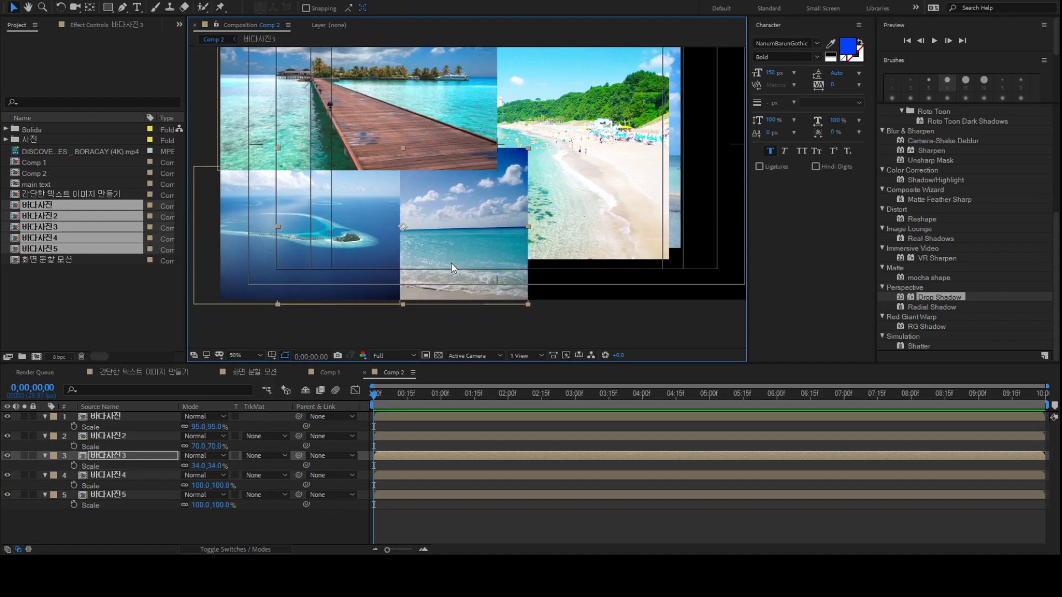
{"action": "scroll", "coordinate": [446, 247], "scroll_direction": "down", "scroll_amount": 2}
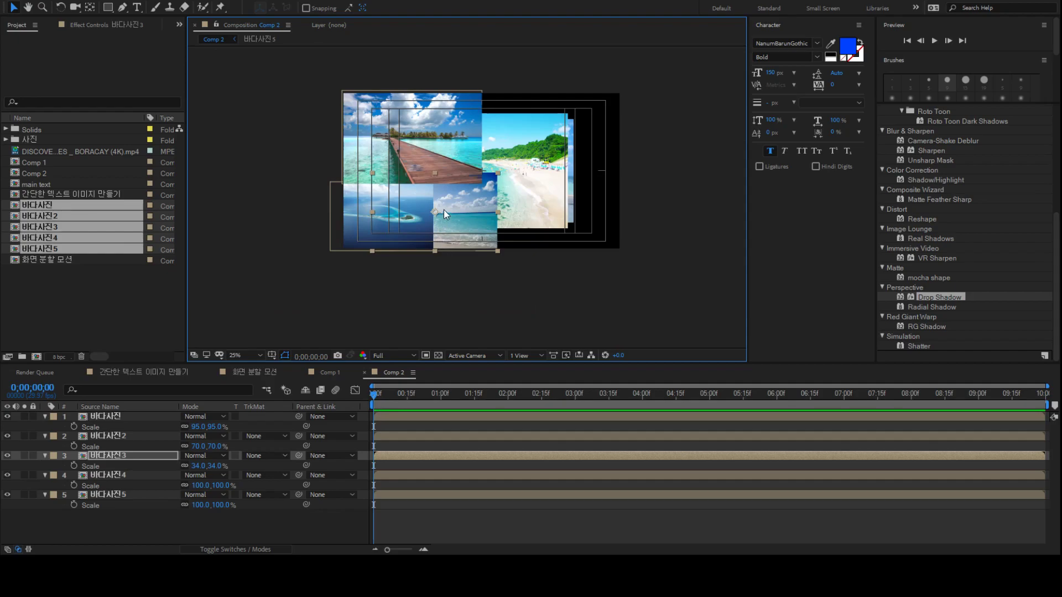
{"action": "scroll", "coordinate": [450, 197], "scroll_direction": "up", "scroll_amount": 2}
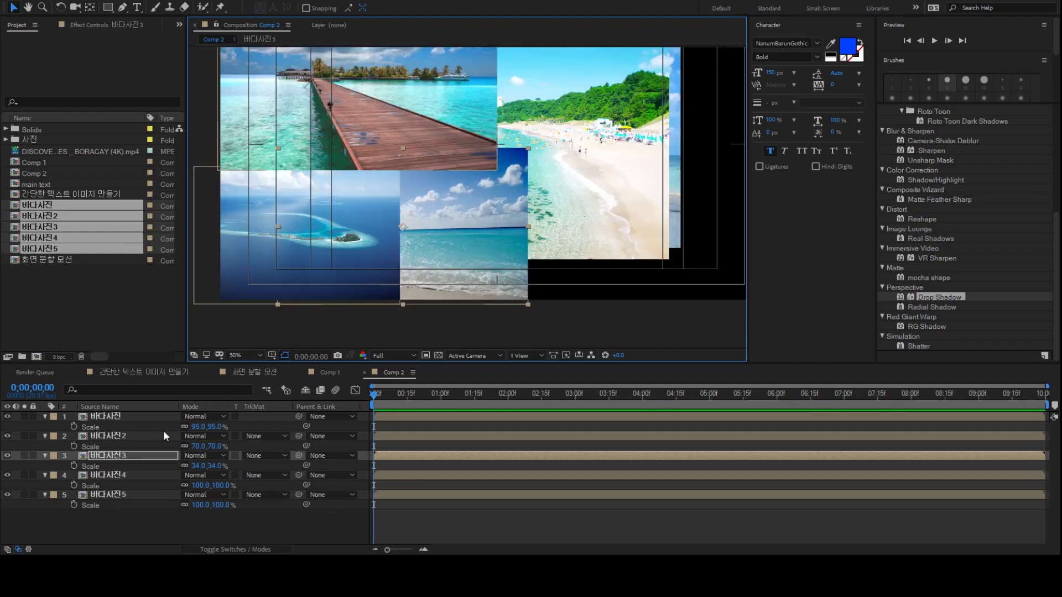
Move the 바다사진4 layer into the frame's lower-right area, with its beach in view beside the 바다사진3 photo
{"action": "left_click", "coordinate": [126, 475]}
{"action": "scroll", "coordinate": [519, 151], "scroll_direction": "down", "scroll_amount": 2}
{"action": "left_click_drag", "start_coordinate": [450, 171], "coordinate": [400, 182]}
{"action": "key", "text": "v"}
{"action": "scroll", "coordinate": [502, 168], "scroll_direction": "up", "scroll_amount": 2}
{"action": "scroll", "coordinate": [513, 167], "scroll_direction": "down", "scroll_amount": 2}
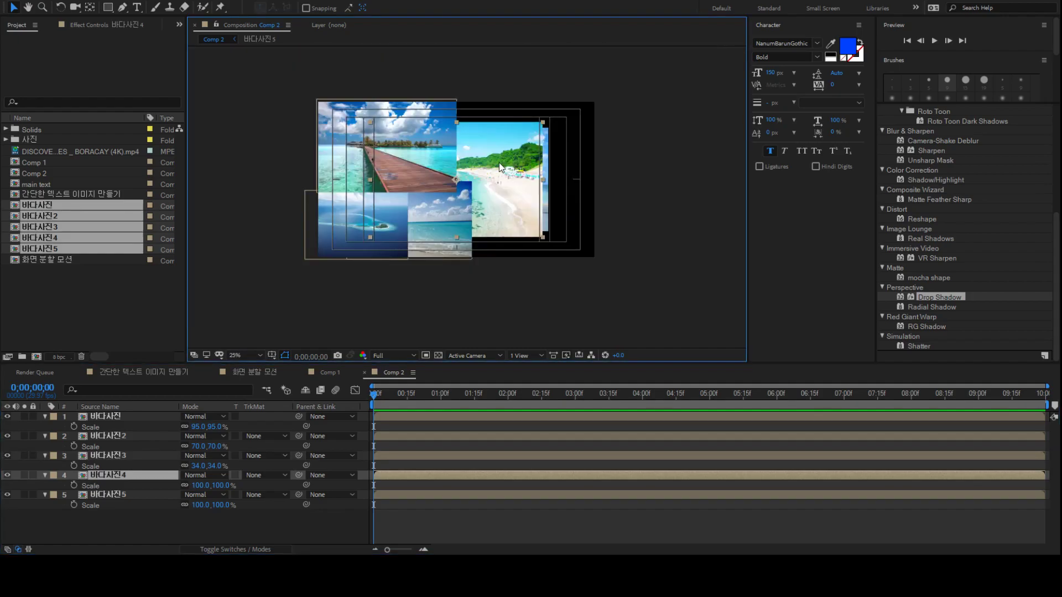
{"action": "left_click_drag", "start_coordinate": [489, 164], "coordinate": [566, 187]}
{"action": "scroll", "coordinate": [539, 207], "scroll_direction": "up", "scroll_amount": 2}
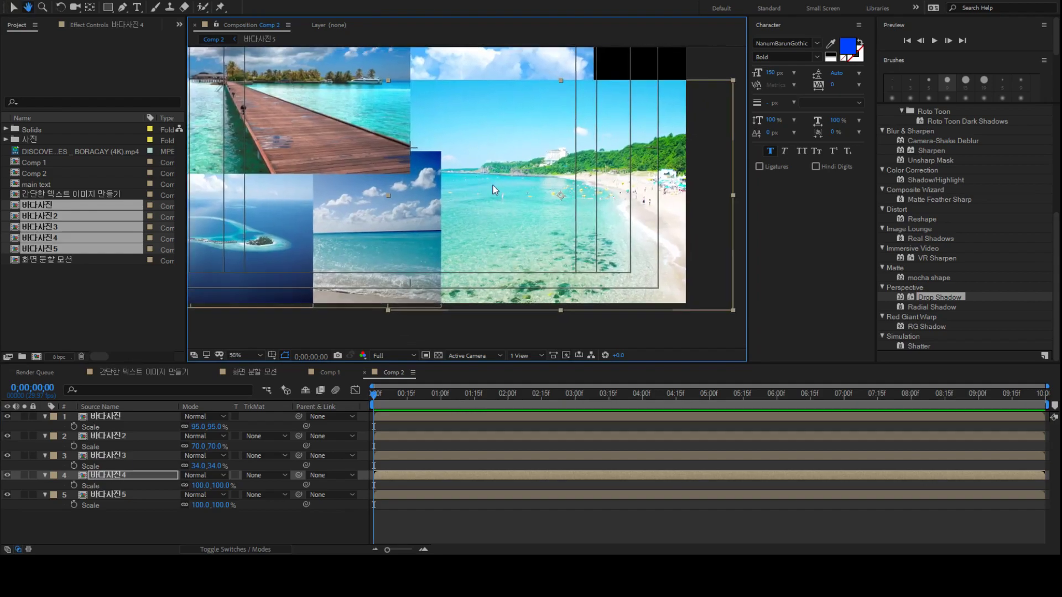
{"action": "left_click_drag", "start_coordinate": [562, 239], "coordinate": [502, 248]}
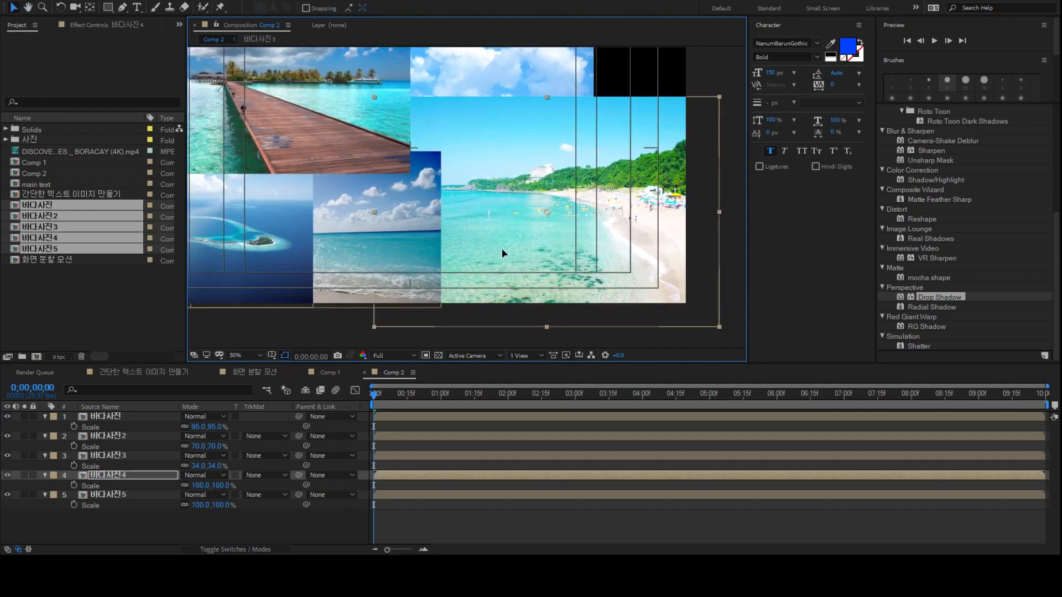
{"action": "left_click_drag", "start_coordinate": [559, 175], "coordinate": [562, 183]}
Move the 바다사진5 layer so its parasol fills the frame's upper-right area above the 바다사진4 beach
{"action": "left_click", "coordinate": [511, 69]}
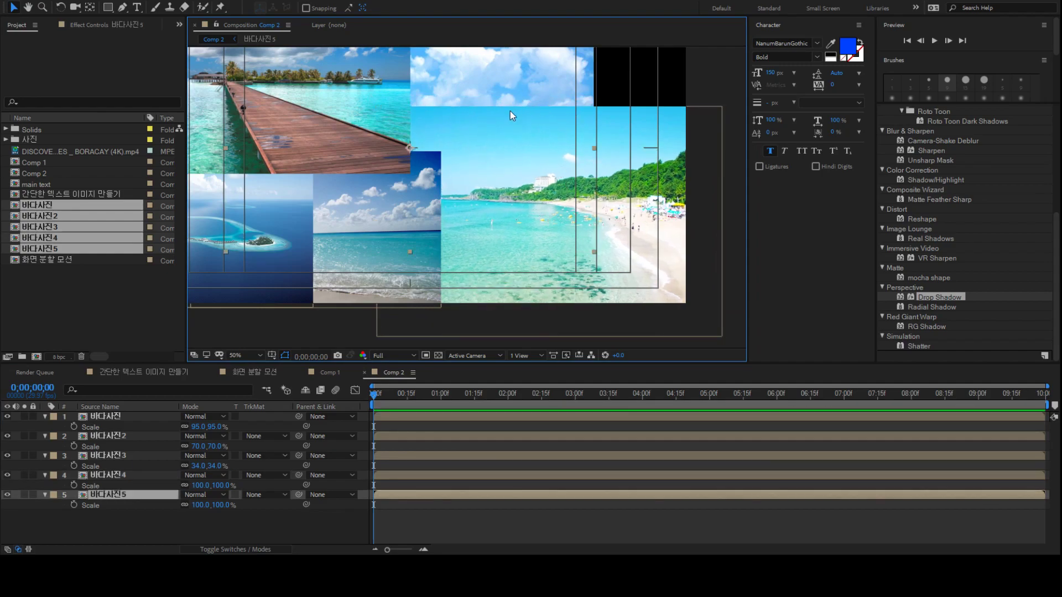
{"action": "left_click_drag", "start_coordinate": [503, 248], "coordinate": [476, 347]}
{"action": "left_click_drag", "start_coordinate": [439, 201], "coordinate": [595, 117]}
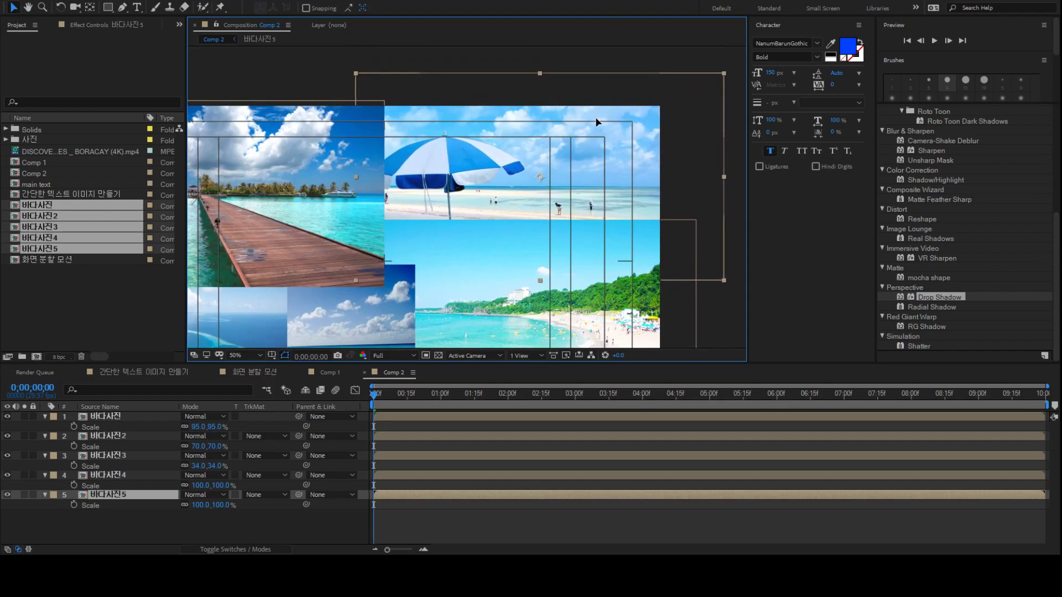
{"action": "left_click_drag", "start_coordinate": [538, 177], "coordinate": [534, 179]}
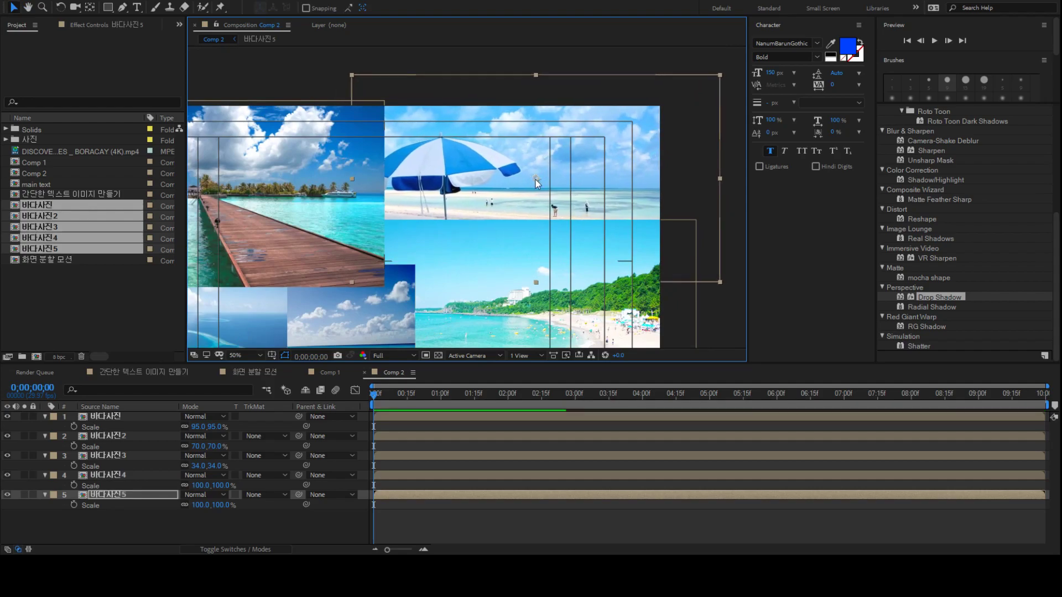
Add a white solid above all the photo layers and hide it
{"action": "key", "text": "comma"}
{"action": "left_click_drag", "start_coordinate": [470, 257], "coordinate": [541, 212]}
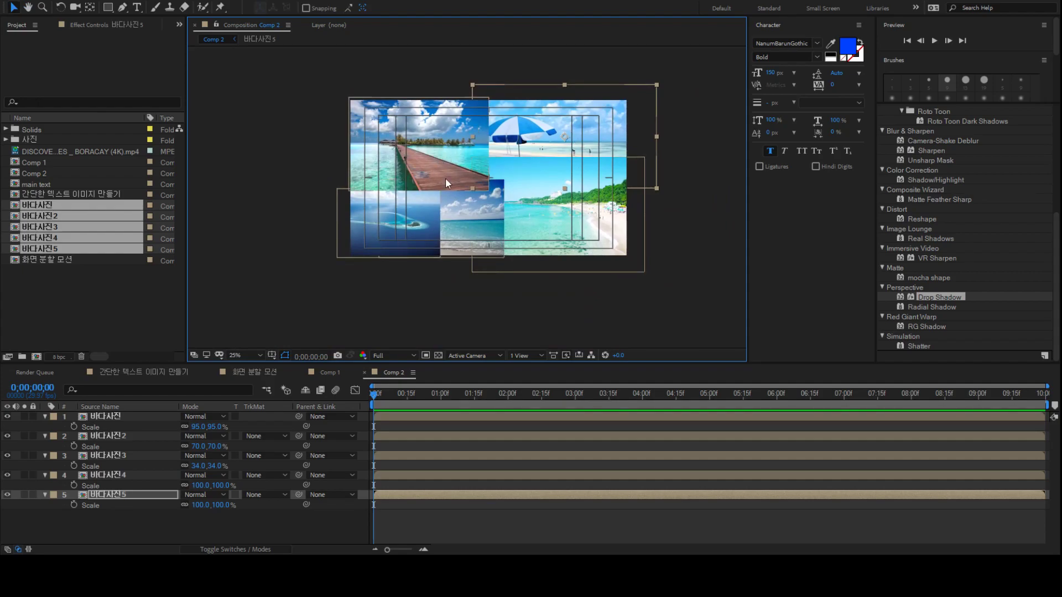
{"action": "left_click", "coordinate": [416, 519]}
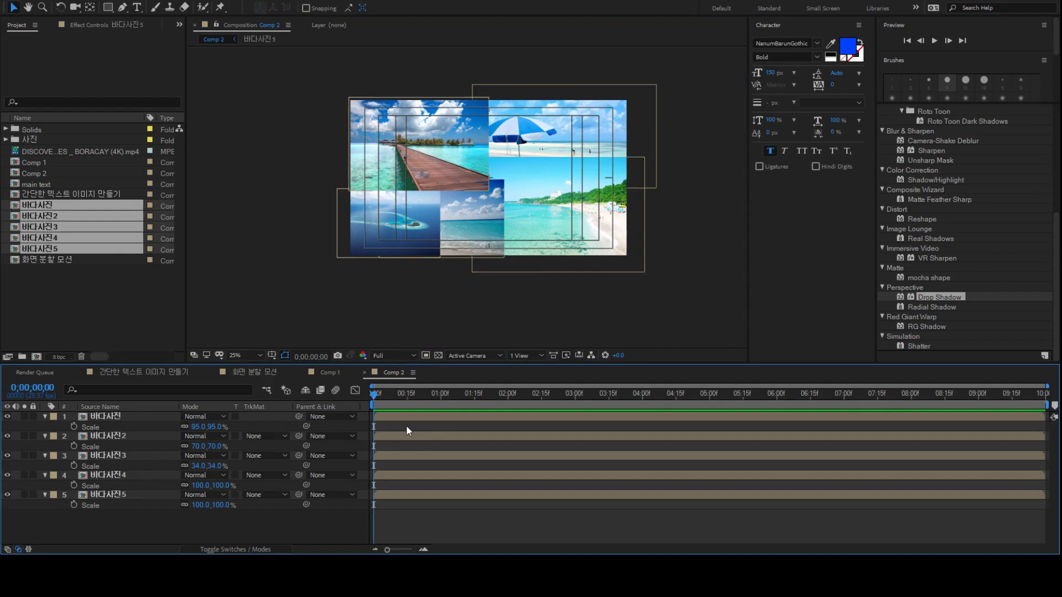
{"action": "key", "text": "ctrl+y"}
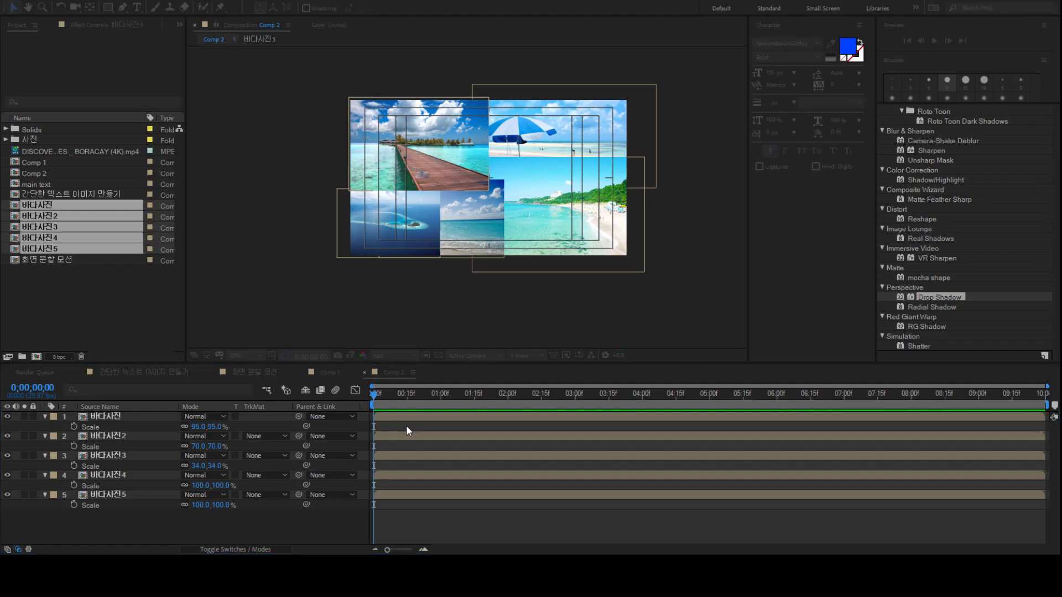
{"action": "key", "text": "Return"}
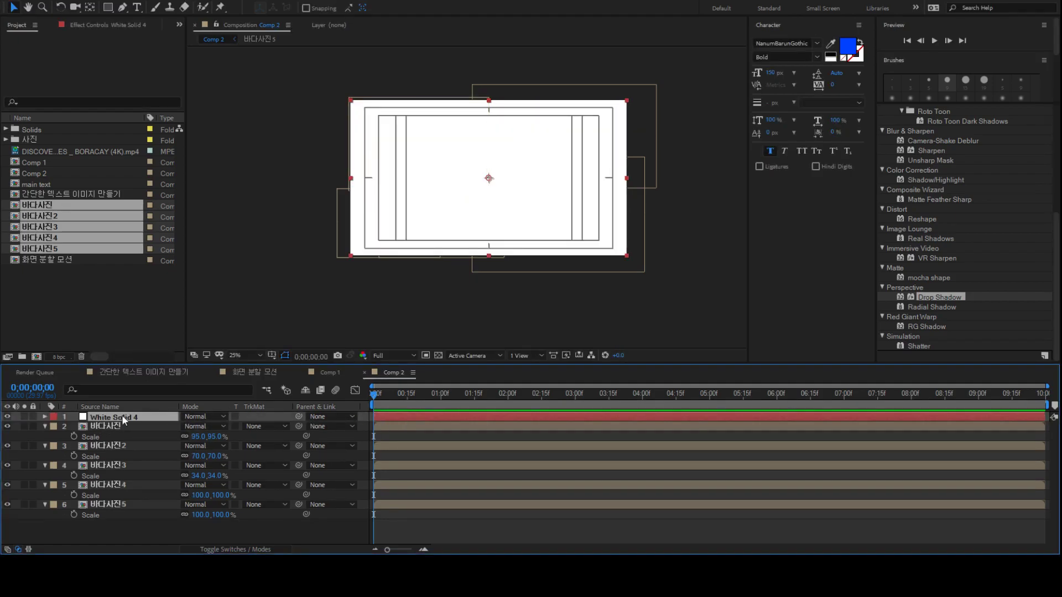
{"action": "left_click", "coordinate": [7, 418]}
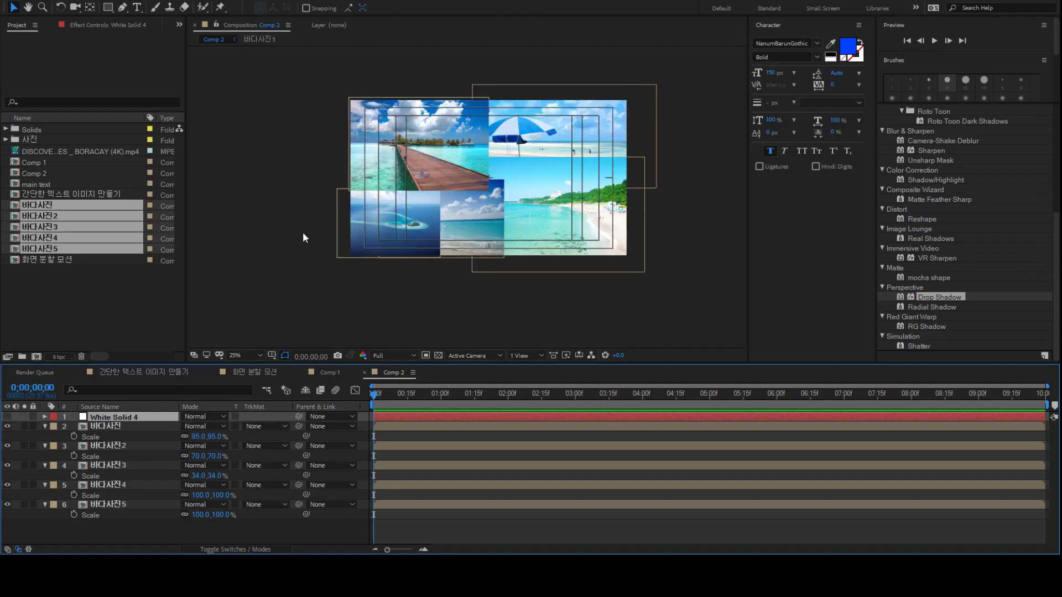
Start a Pen tool mask on the hidden white solid just above the frame, where the pier and parasol photos meet
{"action": "left_click", "coordinate": [122, 6]}
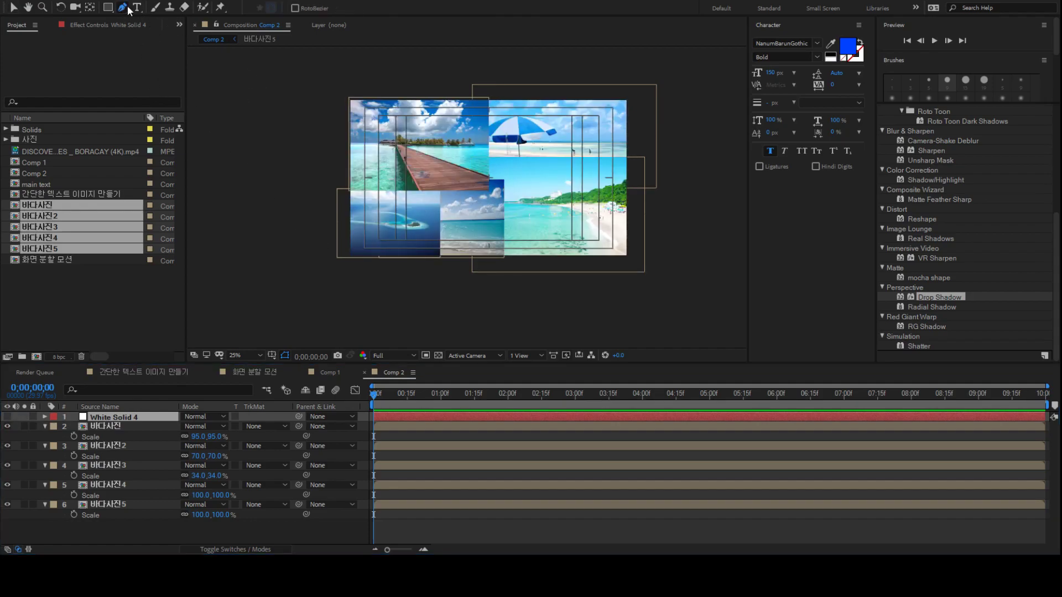
{"action": "scroll", "coordinate": [443, 108], "scroll_direction": "up", "scroll_amount": 2}
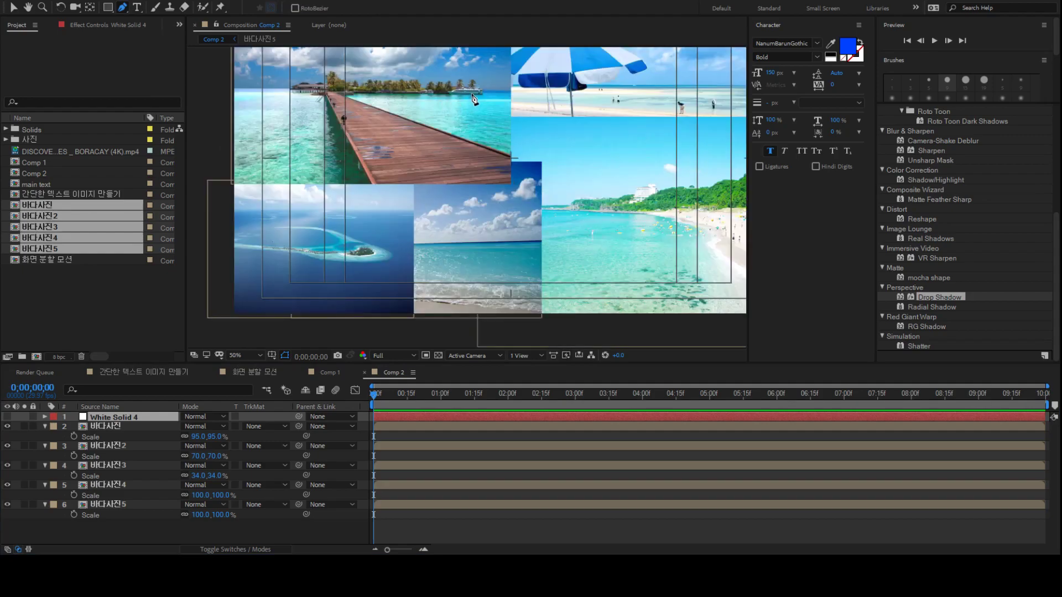
{"action": "scroll", "coordinate": [475, 99], "scroll_direction": "up", "scroll_amount": 2}
{"action": "scroll", "coordinate": [475, 86], "scroll_direction": "up", "scroll_amount": 5}
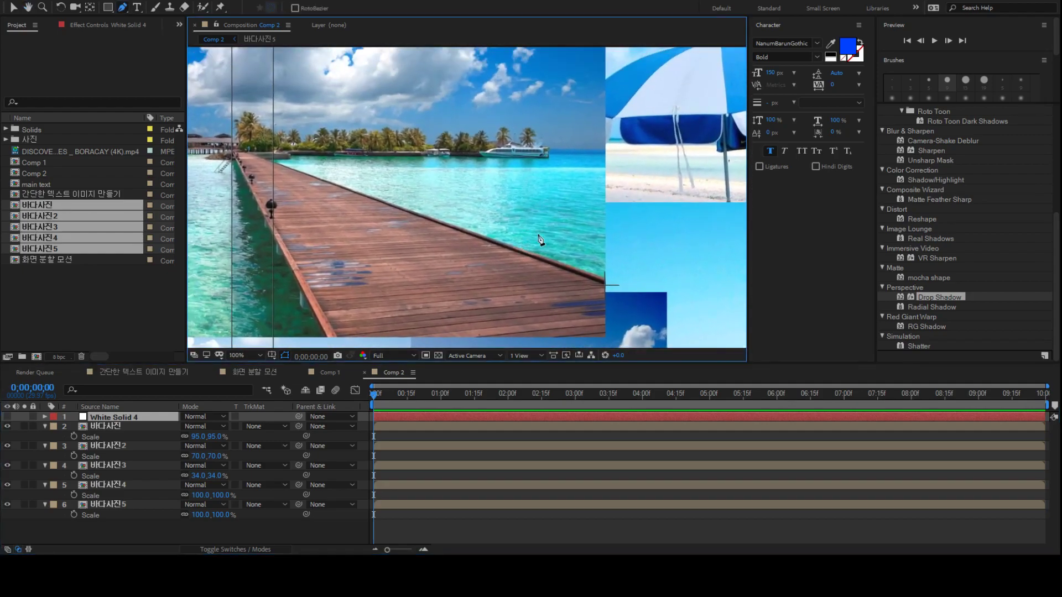
{"action": "scroll", "coordinate": [450, 120], "scroll_direction": "down", "scroll_amount": 3}
{"action": "scroll", "coordinate": [511, 112], "scroll_direction": "up", "scroll_amount": 2}
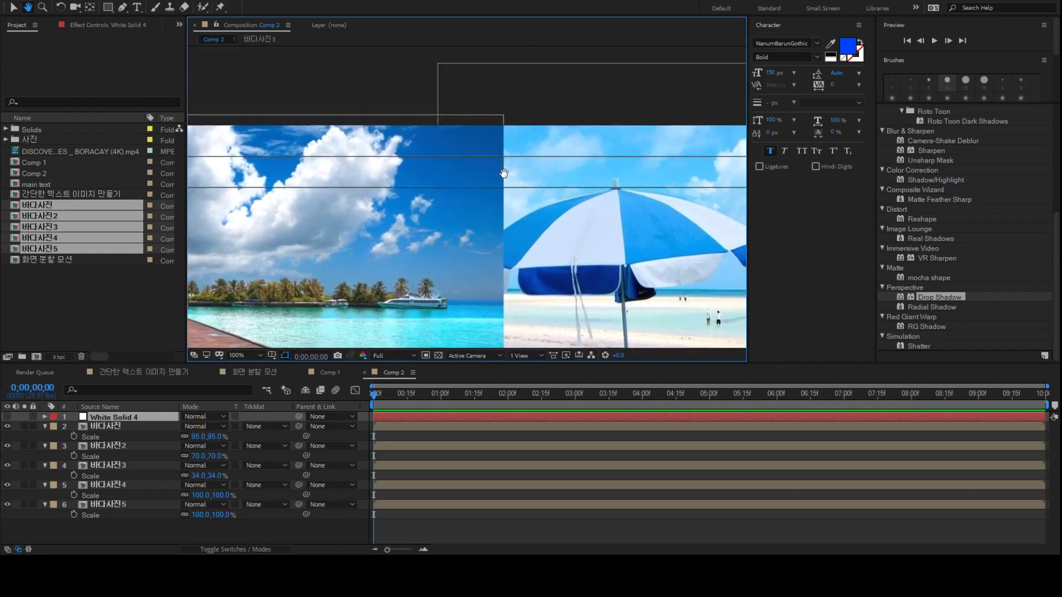
{"action": "scroll", "coordinate": [512, 111], "scroll_direction": "up", "scroll_amount": 2}
{"action": "scroll", "coordinate": [498, 138], "scroll_direction": "up", "scroll_amount": 1}
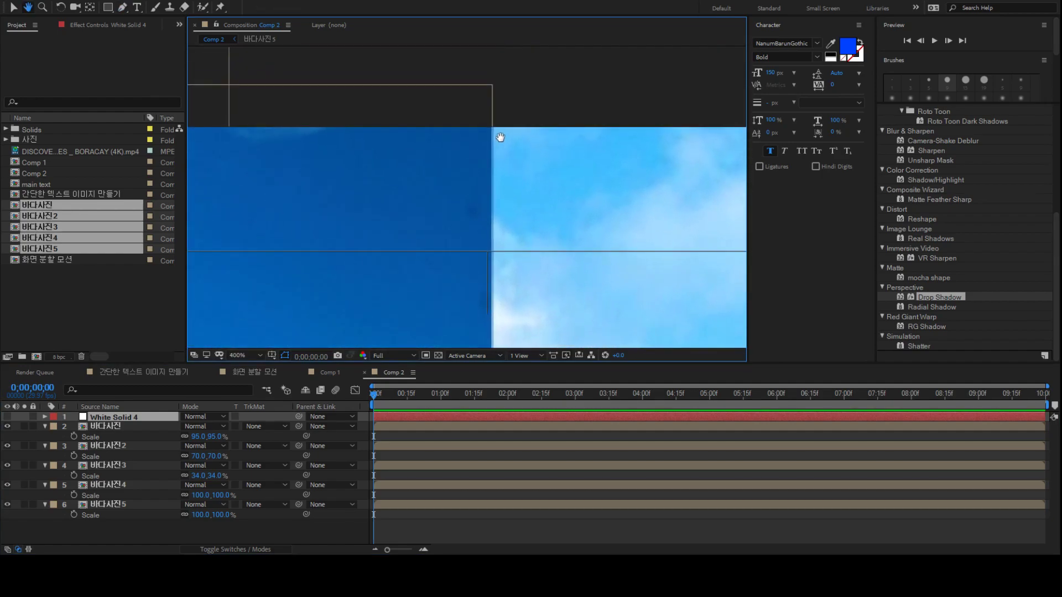
{"action": "left_click", "coordinate": [489, 118]}
Add the second mask point straight below the first, on the pier photo's edge near the frame's vertical middle
{"action": "key", "text": "space"}
{"action": "left_click_drag", "start_coordinate": [492, 287], "coordinate": [545, 44]}
{"action": "left_click_drag", "start_coordinate": [531, 289], "coordinate": [576, 71]}
{"action": "left_click_drag", "start_coordinate": [570, 288], "coordinate": [580, 97]}
{"action": "left_click_drag", "start_coordinate": [575, 310], "coordinate": [570, 111]}
{"action": "scroll", "coordinate": [570, 115], "scroll_direction": "down", "scroll_amount": 5}
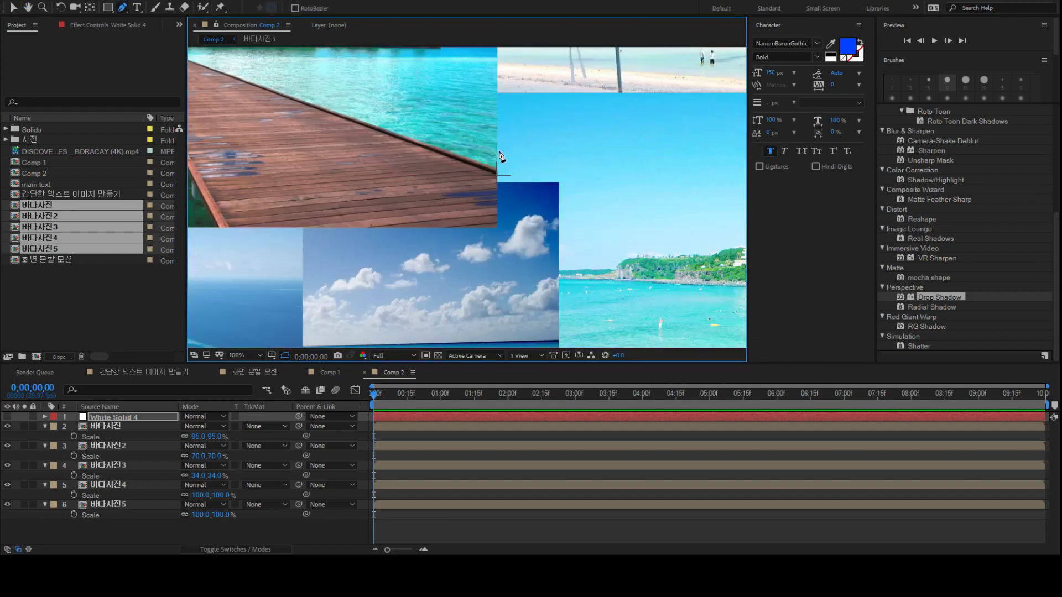
{"action": "scroll", "coordinate": [491, 173], "scroll_direction": "up", "scroll_amount": 4}
{"action": "scroll", "coordinate": [480, 226], "scroll_direction": "up", "scroll_amount": 2}
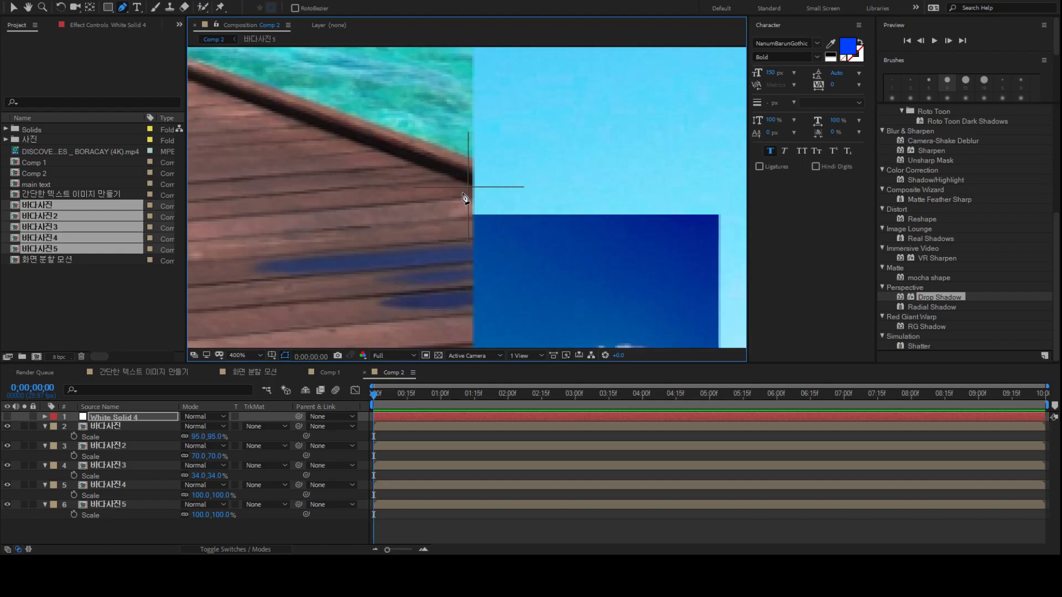
{"action": "left_click", "coordinate": [468, 232]}
{"action": "key", "text": "ctrl+z"}
{"action": "scroll", "coordinate": [363, 230], "scroll_direction": "down", "scroll_amount": 3}
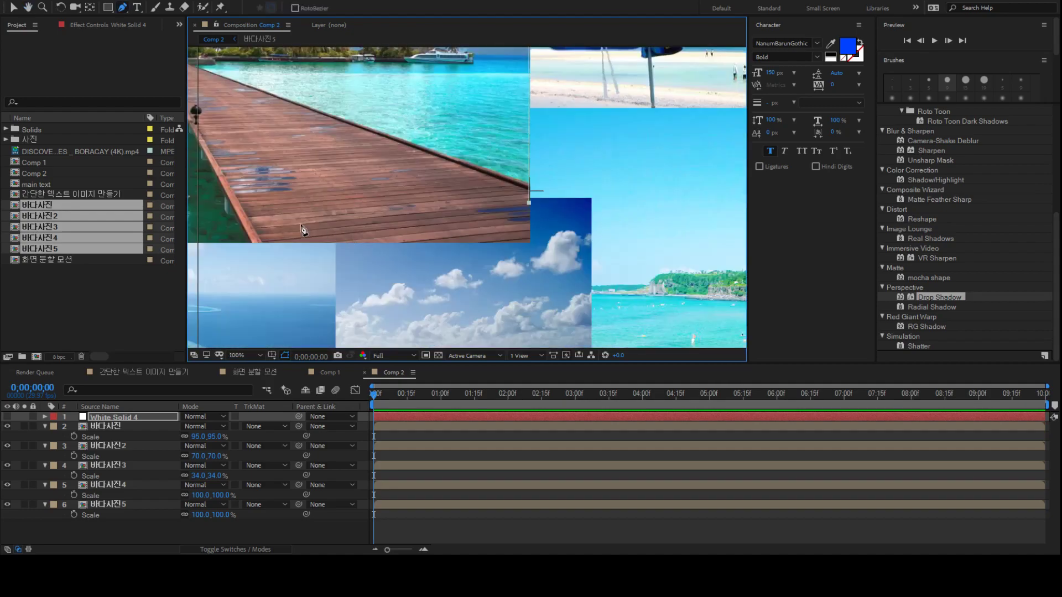
Close the mask as a rectangle over the frame's upper-left quarter, with its outer corners beyond the frame edges
{"action": "scroll", "coordinate": [477, 230], "scroll_direction": "up", "scroll_amount": 1}
{"action": "key", "text": "h"}
{"action": "left_click_drag", "start_coordinate": [477, 229], "coordinate": [714, 229]}
{"action": "key", "text": "g"}
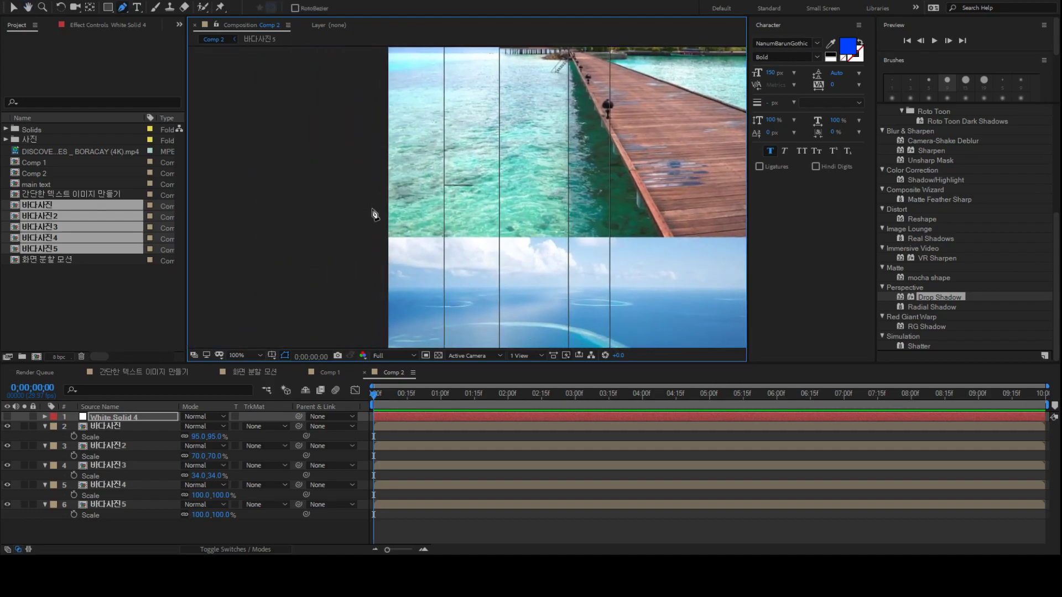
{"action": "scroll", "coordinate": [394, 154], "scroll_direction": "up", "scroll_amount": 5}
{"action": "left_click", "coordinate": [334, 143]}
{"action": "key", "text": "space"}
{"action": "left_click_drag", "start_coordinate": [664, 183], "coordinate": [409, 166]}
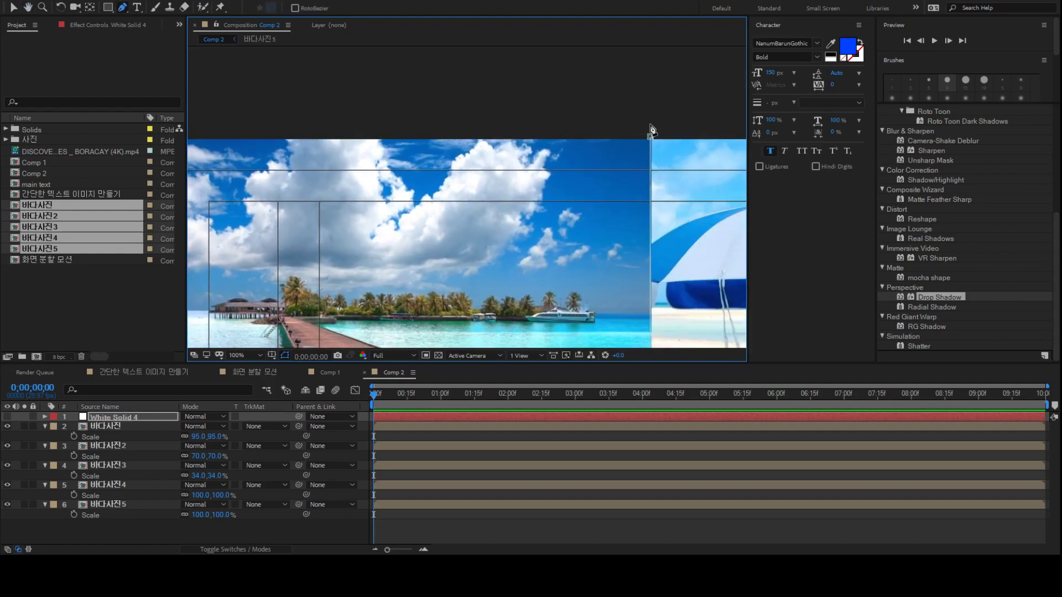
{"action": "left_click", "coordinate": [651, 137]}
{"action": "left_click", "coordinate": [12, 8]}
{"action": "left_click_drag", "start_coordinate": [651, 137], "coordinate": [651, 126]}
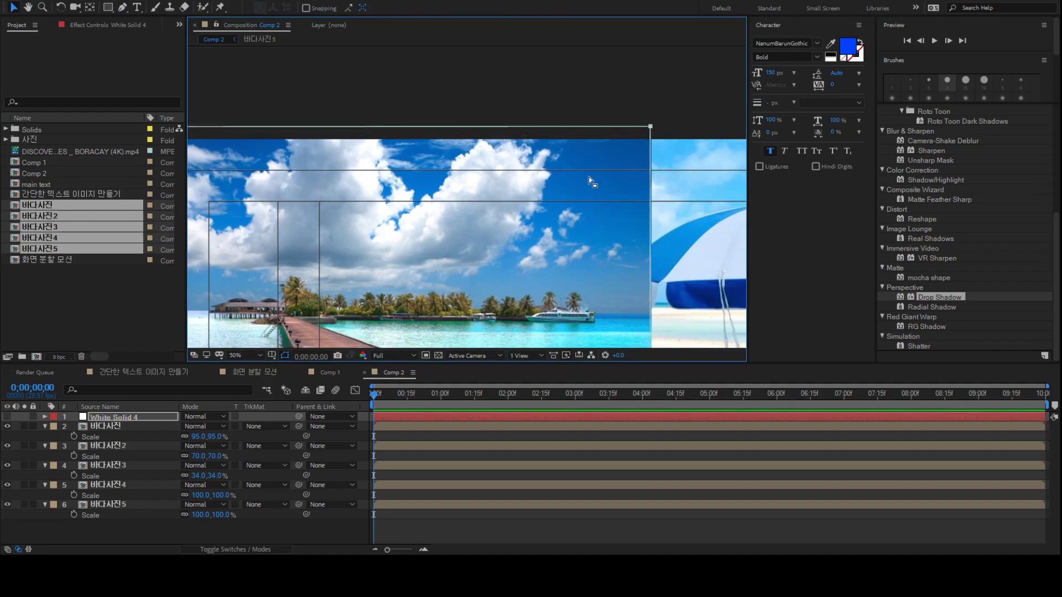
Duplicate the masked white solid and place one copy directly above the 바다사진2 layer
{"action": "scroll", "coordinate": [589, 177], "scroll_direction": "down", "scroll_amount": 1}
{"action": "key", "text": "space"}
{"action": "left_click_drag", "start_coordinate": [473, 246], "coordinate": [434, 139]}
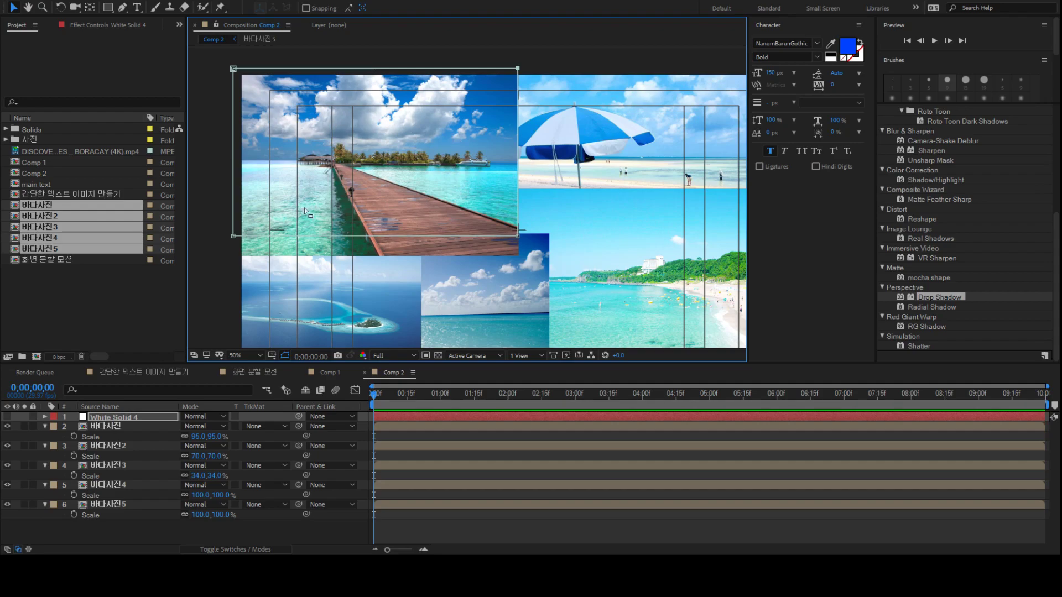
{"action": "left_click", "coordinate": [135, 420]}
{"action": "left_click", "coordinate": [131, 450]}
{"action": "left_click", "coordinate": [122, 416]}
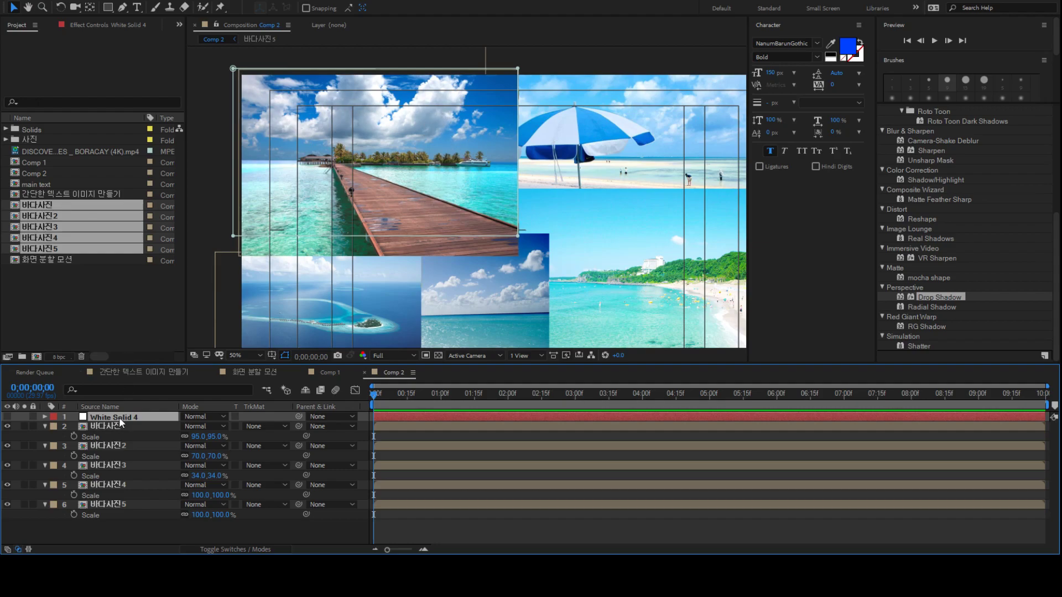
{"action": "key", "text": "ctrl+d"}
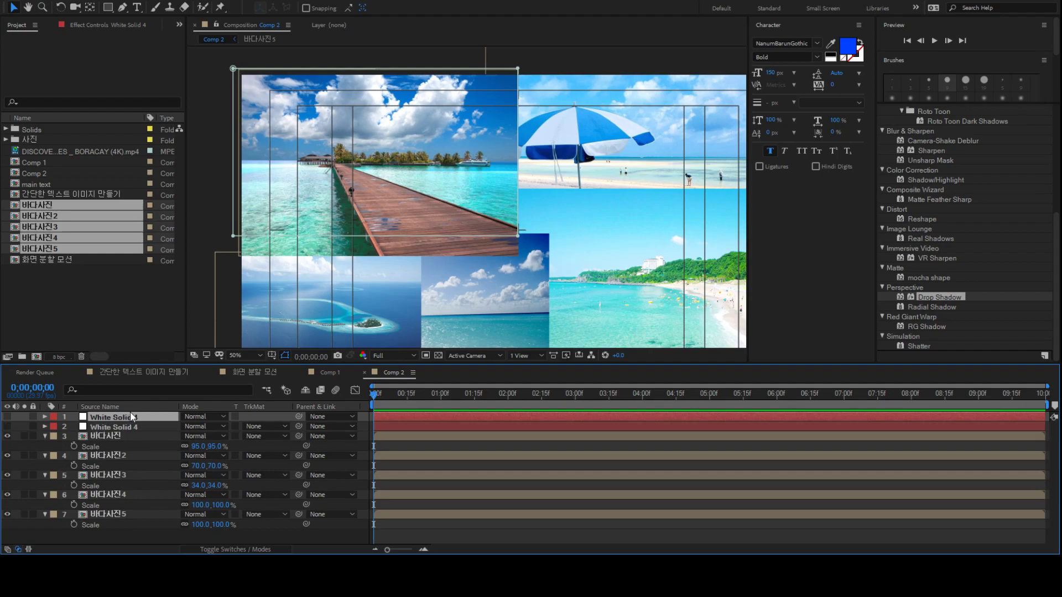
{"action": "left_click_drag", "start_coordinate": [131, 415], "coordinate": [116, 453]}
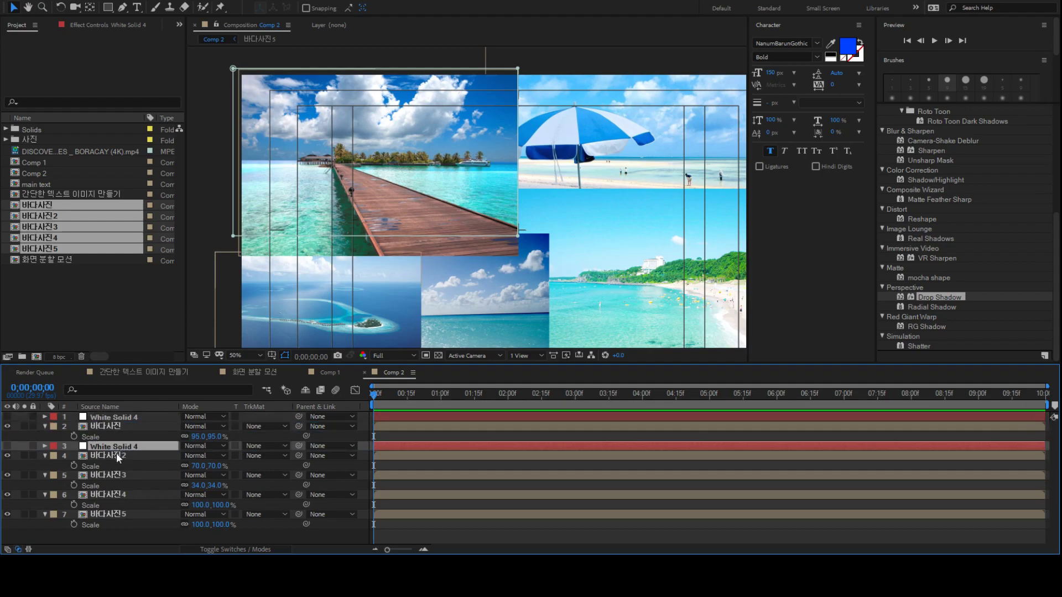
Move the copied solid's mask straight down so it covers the frame's lower-left quarter
{"action": "left_click", "coordinate": [234, 71]}
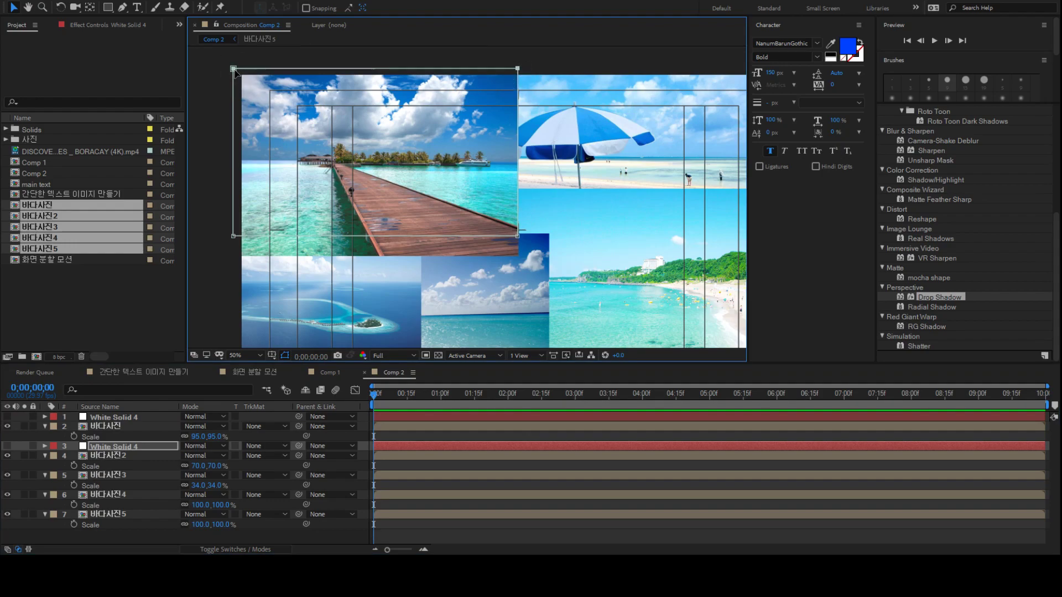
{"action": "left_click_drag", "start_coordinate": [234, 70], "coordinate": [233, 327]}
{"action": "left_click_drag", "start_coordinate": [256, 275], "coordinate": [258, 121]}
{"action": "left_click_drag", "start_coordinate": [236, 175], "coordinate": [236, 250]}
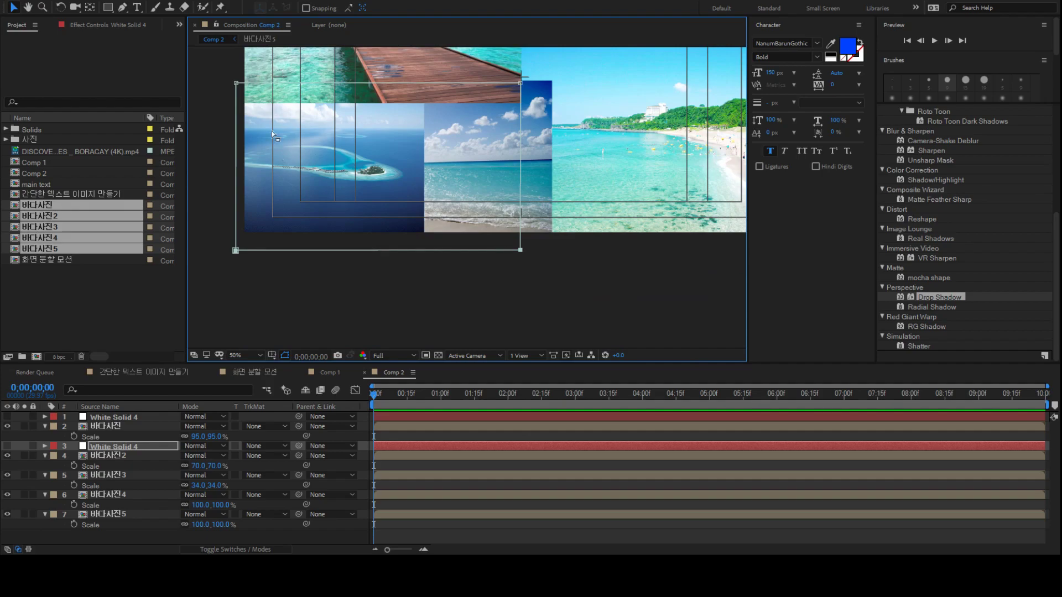
{"action": "left_click_drag", "start_coordinate": [337, 153], "coordinate": [345, 174]}
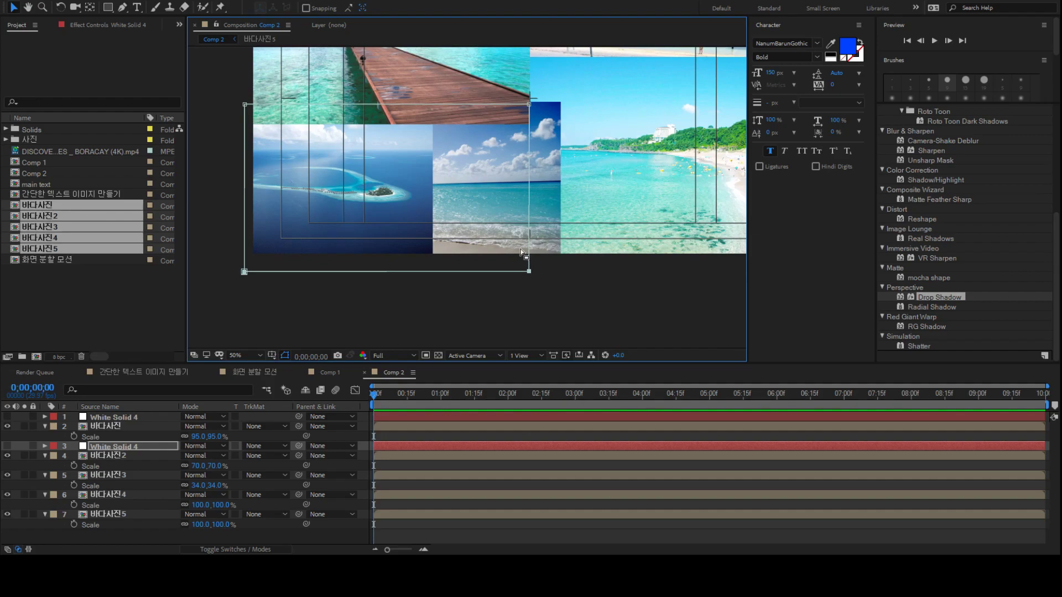
{"action": "left_click_drag", "start_coordinate": [550, 288], "coordinate": [503, 92]}
{"action": "left_click_drag", "start_coordinate": [529, 108], "coordinate": [390, 119]}
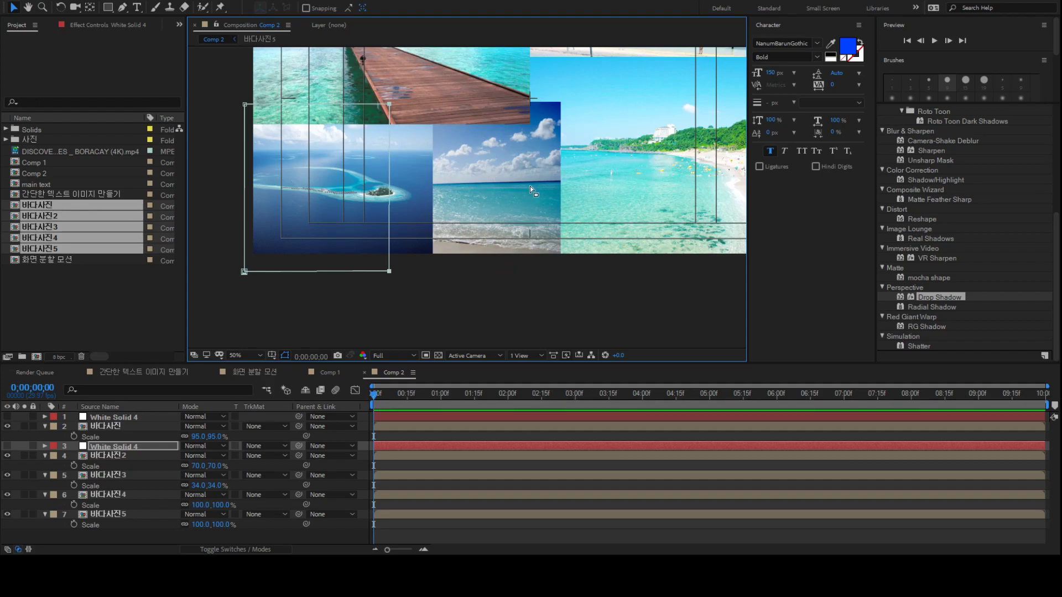
{"action": "key", "text": "ctrl+z"}
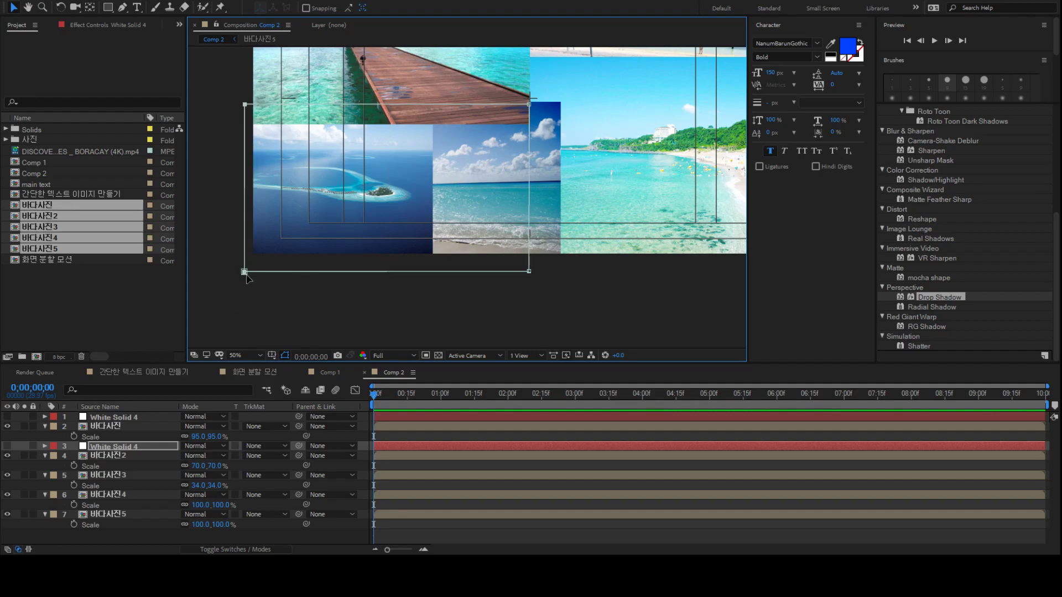
Narrow the mask to the inner half of the lower-left quarter and place its solid directly above the 바다사진3 layer
{"action": "left_click_drag", "start_coordinate": [244, 272], "coordinate": [392, 272]}
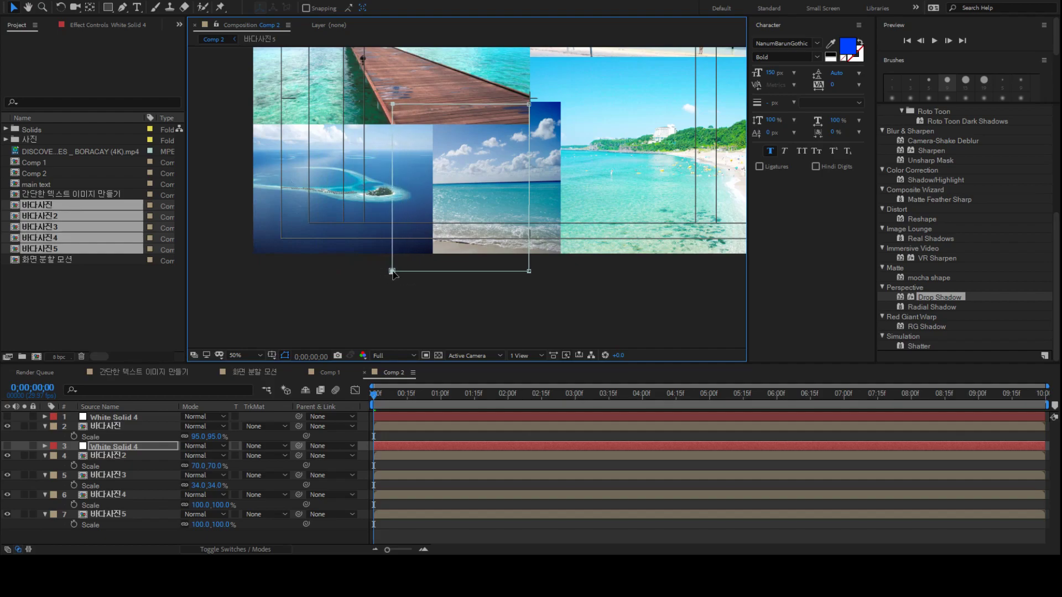
{"action": "left_click", "coordinate": [112, 473]}
{"action": "left_click_drag", "start_coordinate": [131, 443], "coordinate": [131, 465]}
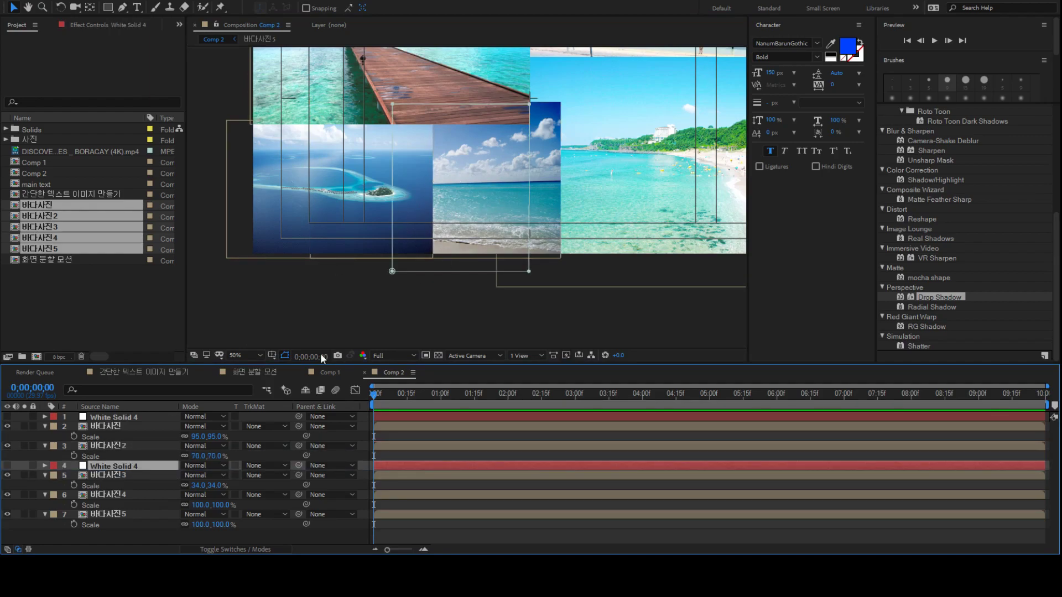
Duplicate that solid above the 바다사진2 layer and flip its mask's far edge across to cover the quarter's outer half
{"action": "key", "text": "ctrl+d"}
{"action": "left_click_drag", "start_coordinate": [128, 463], "coordinate": [131, 440]}
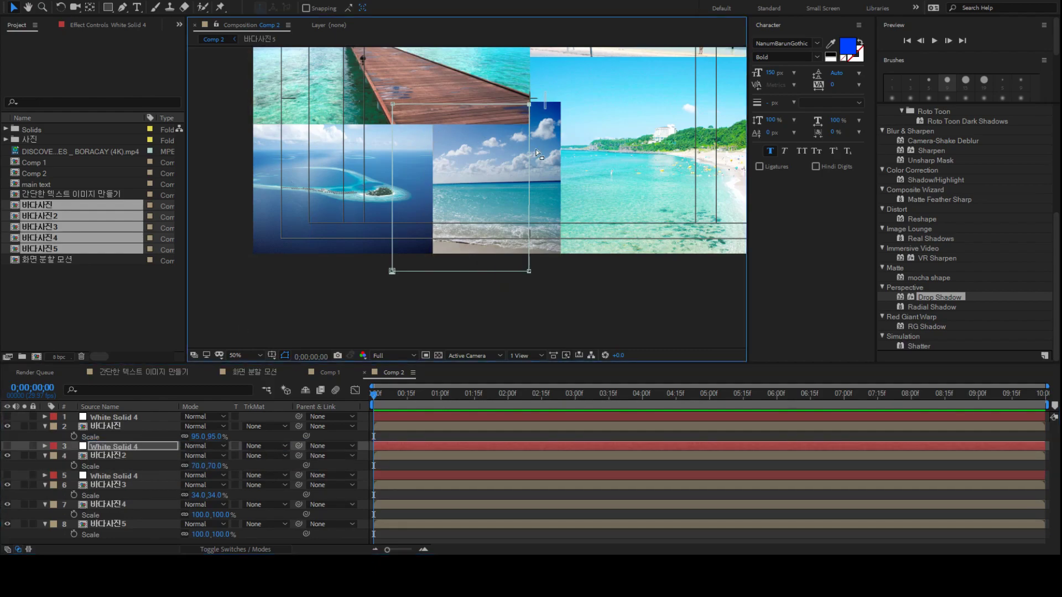
{"action": "left_click_drag", "start_coordinate": [529, 271], "coordinate": [247, 277]}
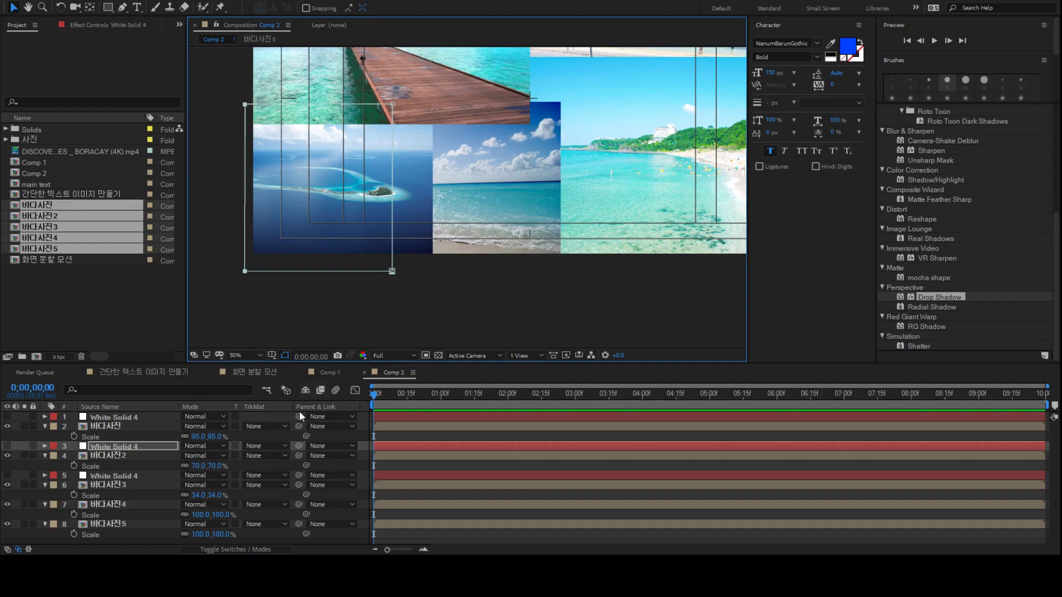
Collapse the 바다사진 and 바다사진2 layers, then duplicate the topmost masked solid and place the copy directly above the 바다사진4 layer
{"action": "left_click", "coordinate": [49, 426]}
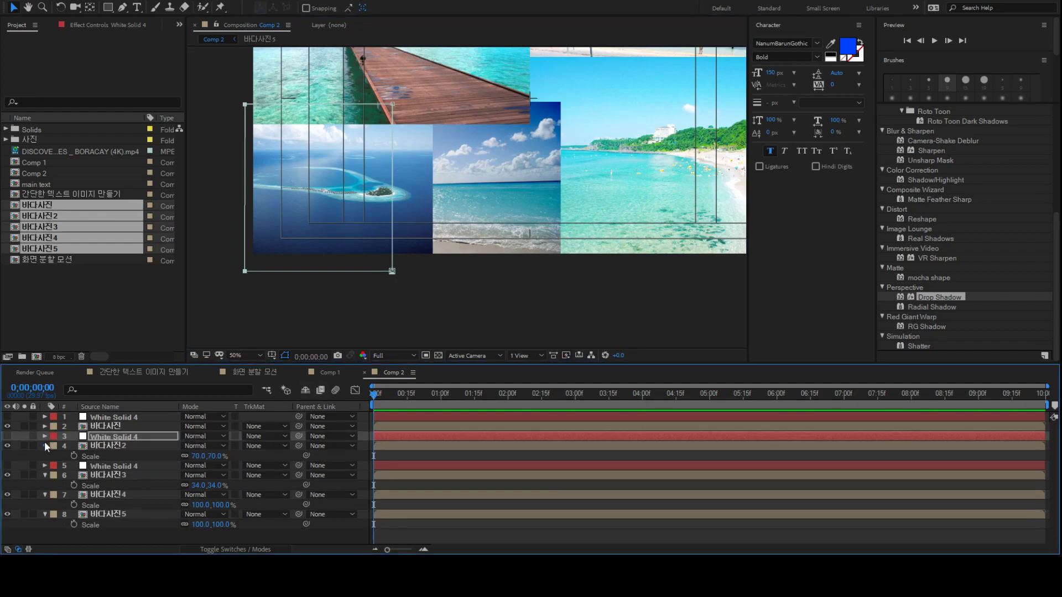
{"action": "left_click", "coordinate": [45, 446]}
{"action": "left_click", "coordinate": [616, 323]}
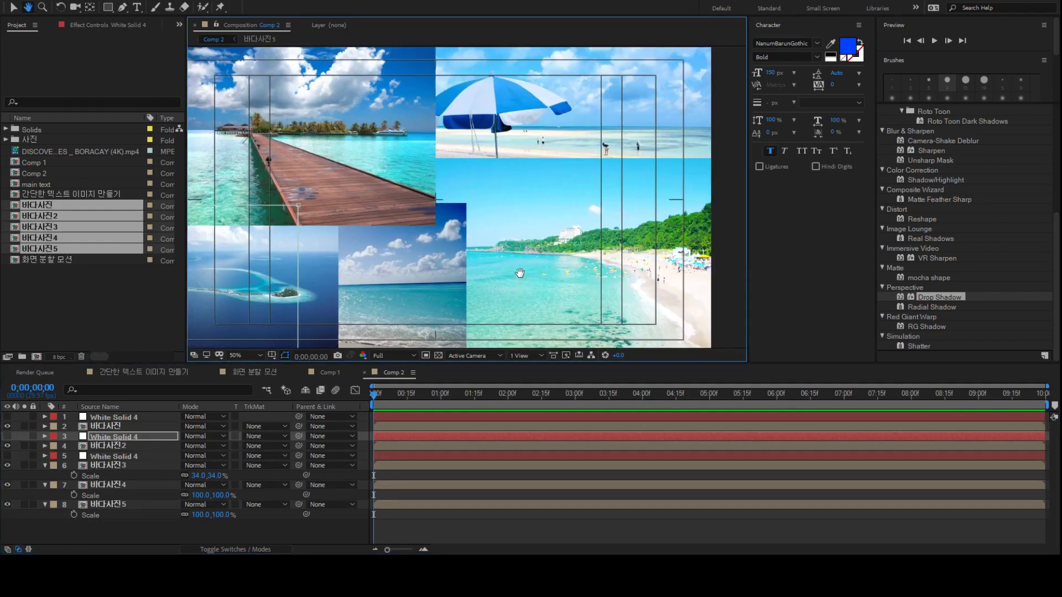
{"action": "left_click_drag", "start_coordinate": [491, 289], "coordinate": [621, 223]}
{"action": "left_click", "coordinate": [135, 416]}
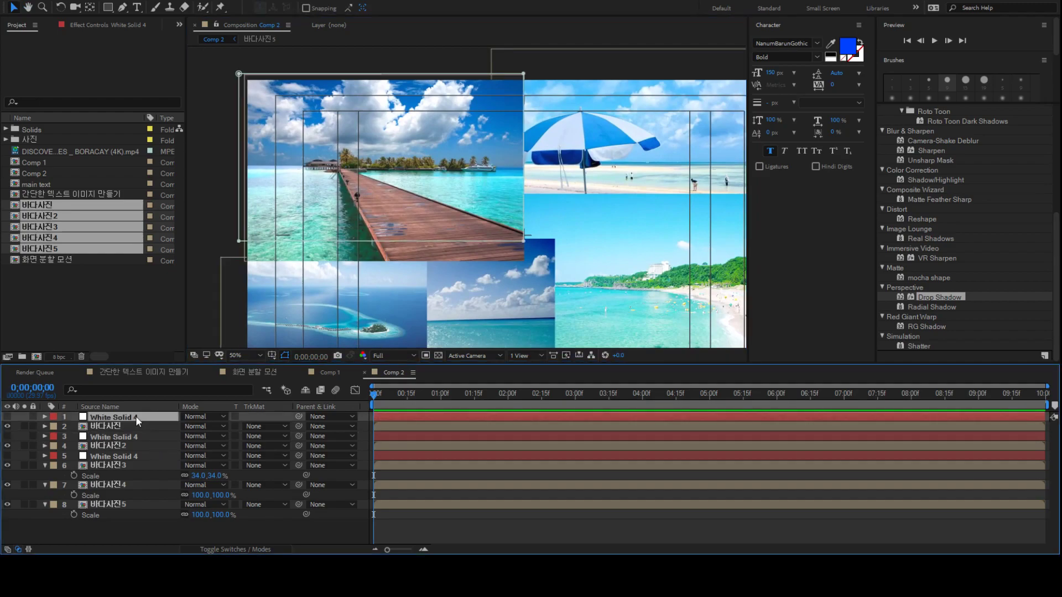
{"action": "key", "text": "ctrl+d"}
{"action": "left_click_drag", "start_coordinate": [141, 421], "coordinate": [138, 492]}
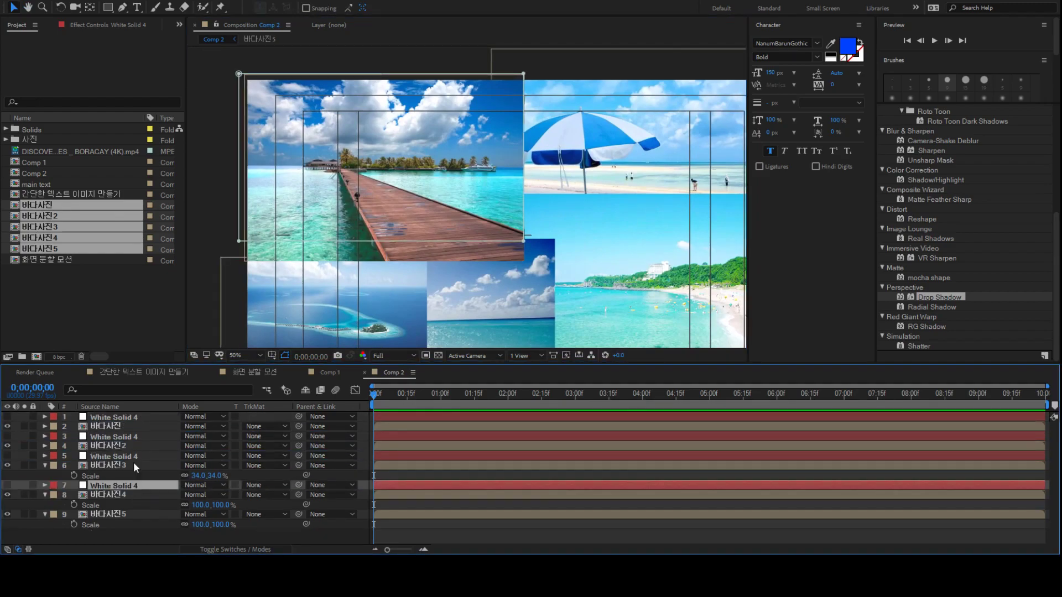
Shift the new solid's mask across so it covers the frame's upper-right quarter, beyond the frame edges
{"action": "left_click", "coordinate": [240, 244]}
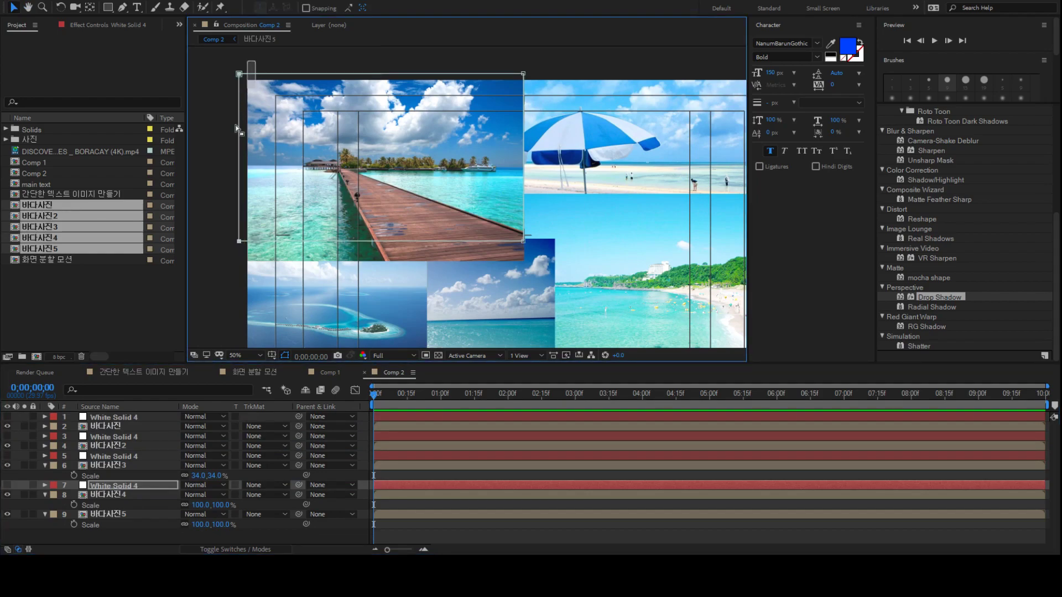
{"action": "left_click_drag", "start_coordinate": [239, 241], "coordinate": [516, 210]}
{"action": "left_click_drag", "start_coordinate": [489, 151], "coordinate": [570, 162]}
{"action": "key", "text": "v"}
{"action": "left_click", "coordinate": [114, 488]}
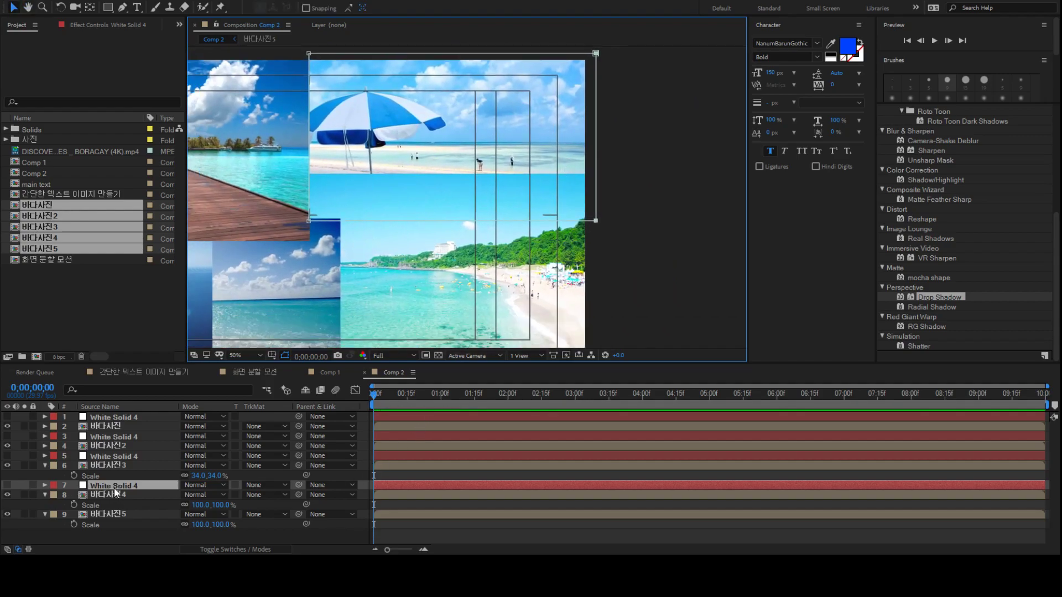
Duplicate the masked solid above the 바다사진4 layer and place the copy directly above the 바다사진5 layer
{"action": "left_click", "coordinate": [125, 494]}
{"action": "mouse_move", "coordinate": [125, 483]}
{"action": "left_mouse_down"}
{"action": "mouse_move", "coordinate": [149, 510]}
{"action": "mouse_move", "coordinate": [133, 482]}
{"action": "left_mouse_up"}
{"action": "key", "text": "ctrl+d"}
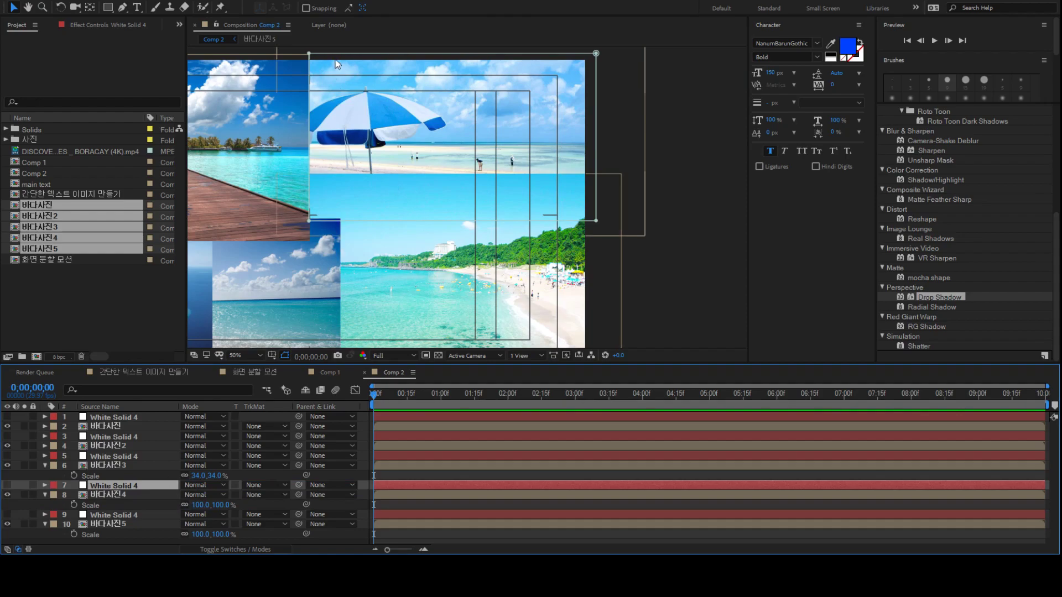
Flip the mask of the solid above 바다사진4 downward so it covers the frame's lower-right quarter, beyond the frame edges
{"action": "scroll", "coordinate": [307, 75], "scroll_direction": "up", "scroll_amount": 2}
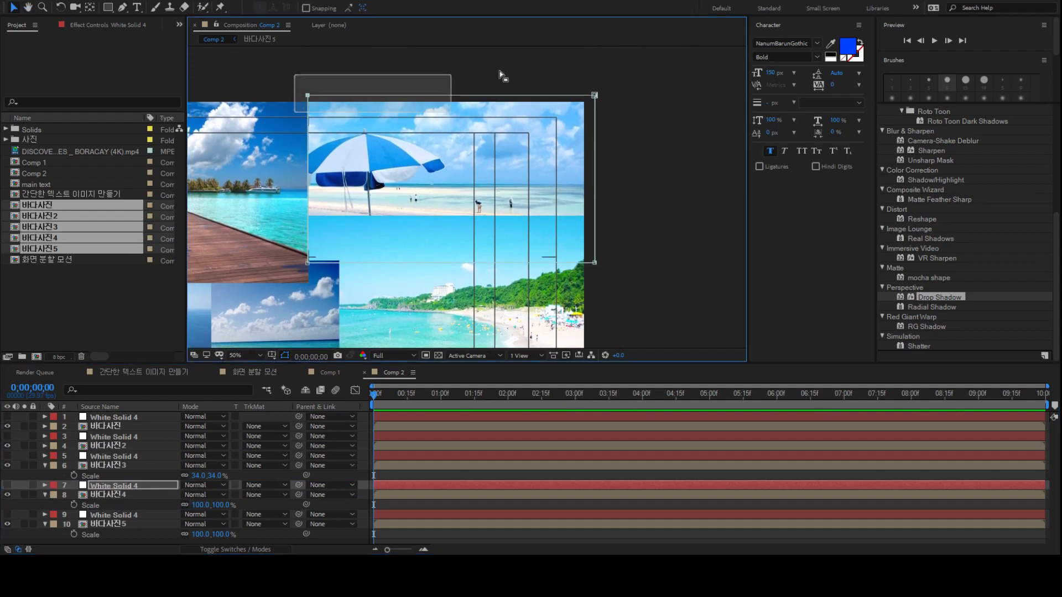
{"action": "left_click_drag", "start_coordinate": [594, 95], "coordinate": [595, 330]}
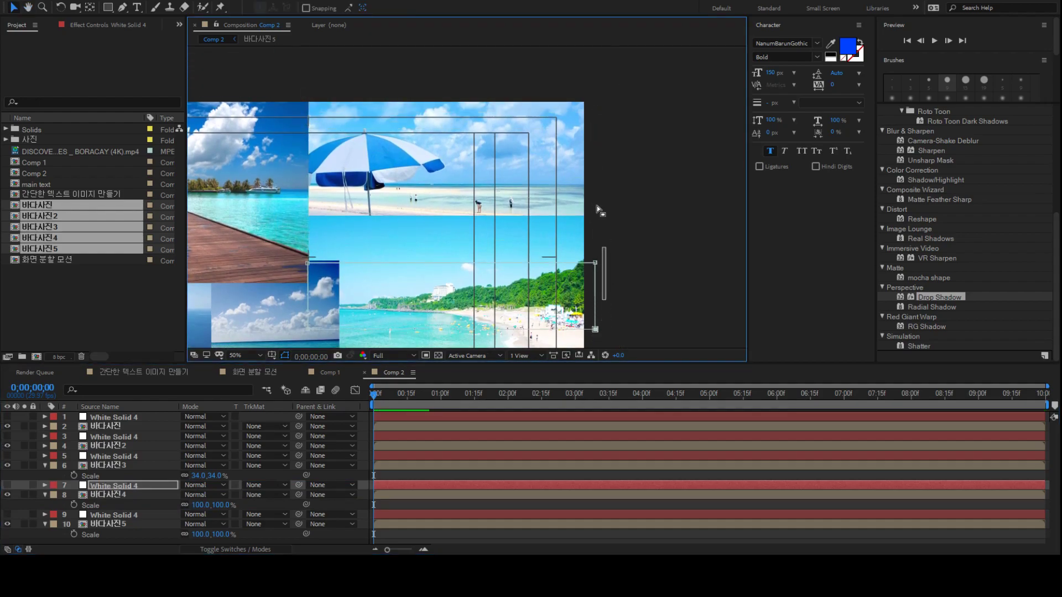
{"action": "left_click_drag", "start_coordinate": [659, 305], "coordinate": [702, 105]}
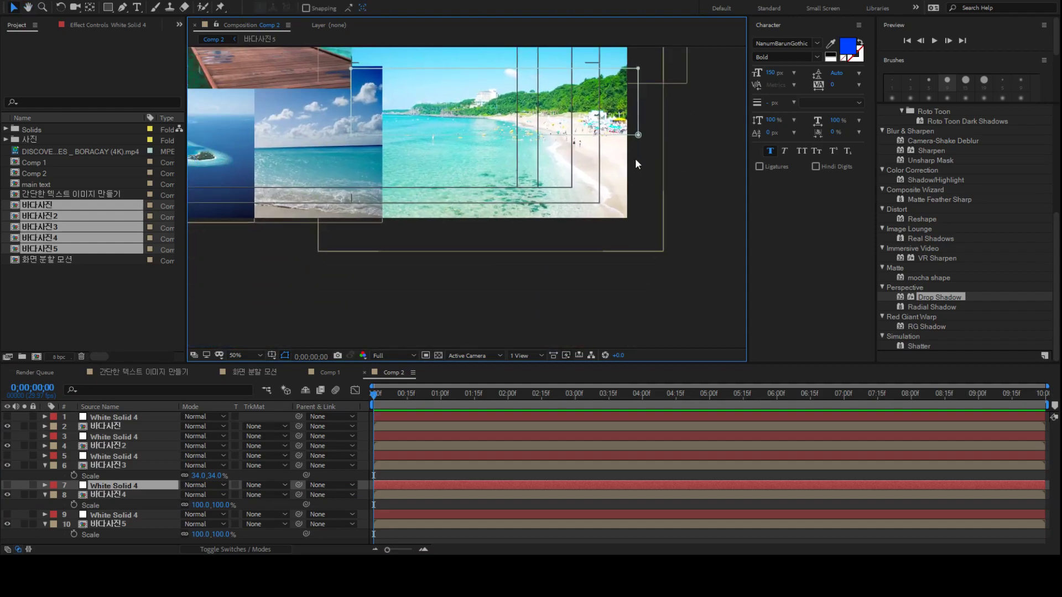
{"action": "left_click", "coordinate": [636, 159]}
{"action": "left_click_drag", "start_coordinate": [352, 139], "coordinate": [492, 373]}
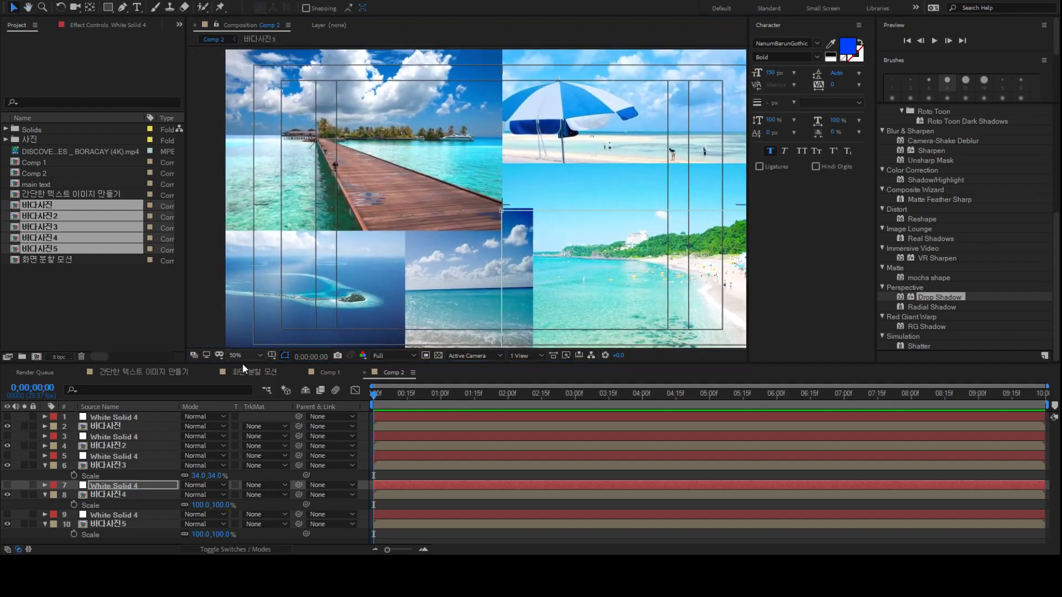
{"action": "key", "text": "shift+slash"}
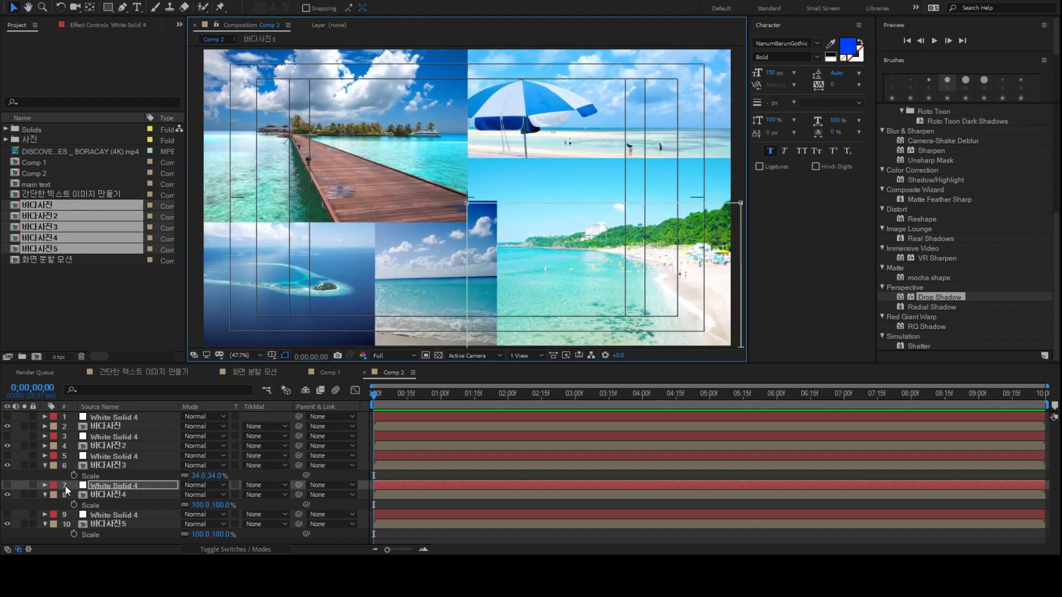
Collapse the expanded layers and set the track matte of all five 바다사진 layers to Alpha
{"action": "left_click", "coordinate": [45, 466]}
{"action": "left_click", "coordinate": [45, 485]}
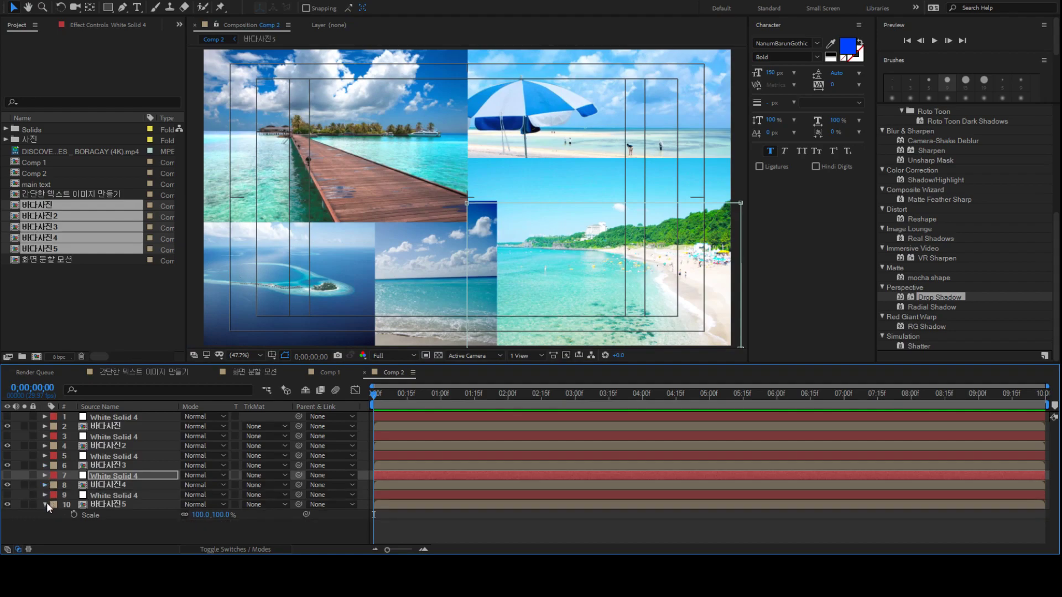
{"action": "left_click", "coordinate": [45, 504]}
{"action": "left_click", "coordinate": [111, 504]}
{"action": "left_click", "coordinate": [118, 484], "text": "ctrl"}
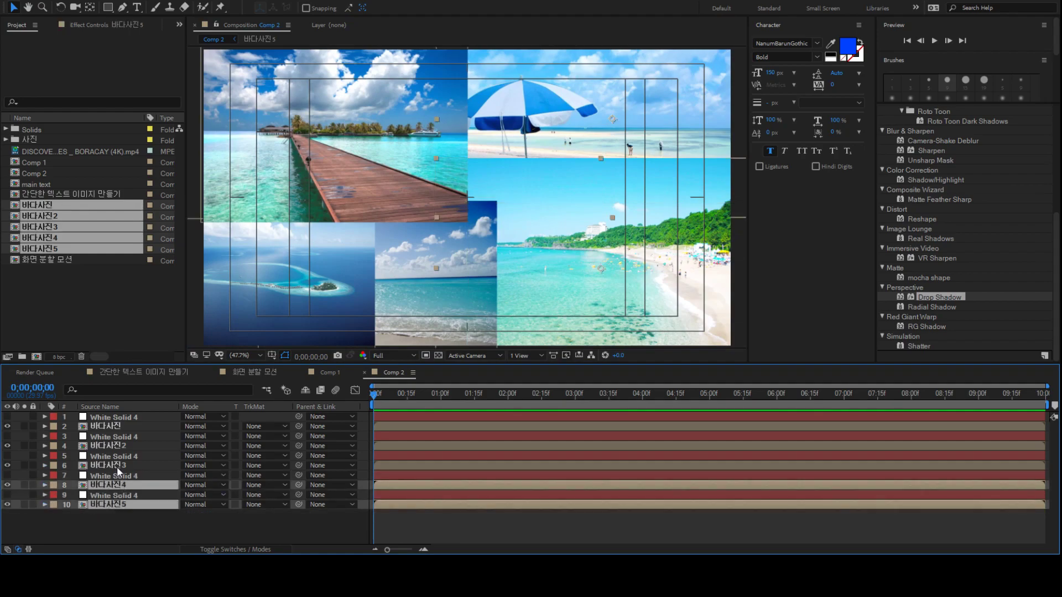
{"action": "left_click", "coordinate": [117, 466], "text": "ctrl"}
{"action": "left_click", "coordinate": [122, 437], "text": "ctrl"}
{"action": "left_click", "coordinate": [118, 427], "text": "ctrl"}
{"action": "left_click", "coordinate": [121, 436], "text": "ctrl"}
{"action": "left_click", "coordinate": [123, 446], "text": "ctrl"}
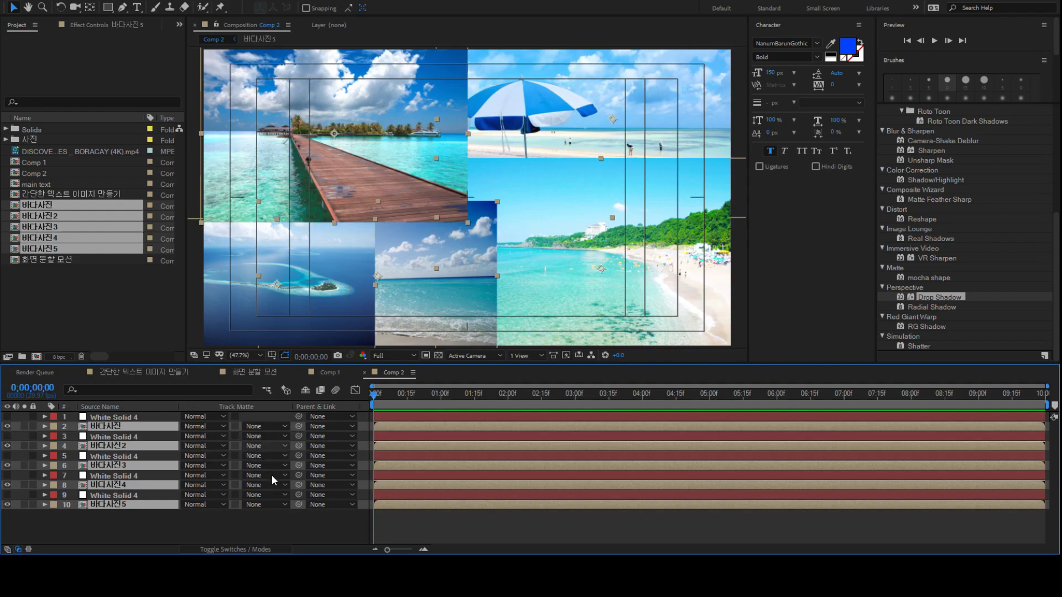
{"action": "left_click", "coordinate": [272, 476]}
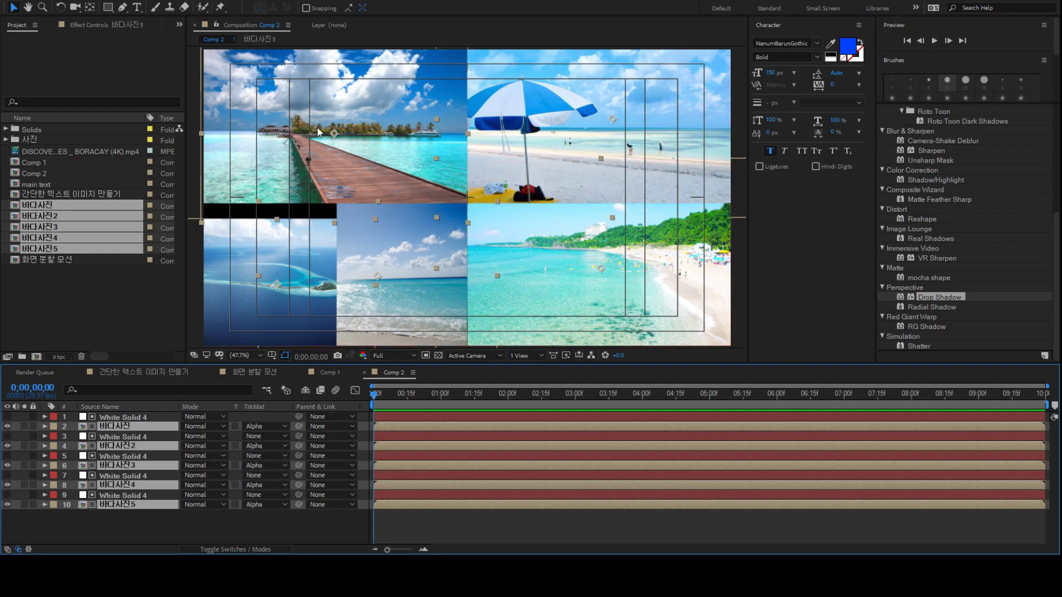
{"action": "left_click", "coordinate": [412, 512]}
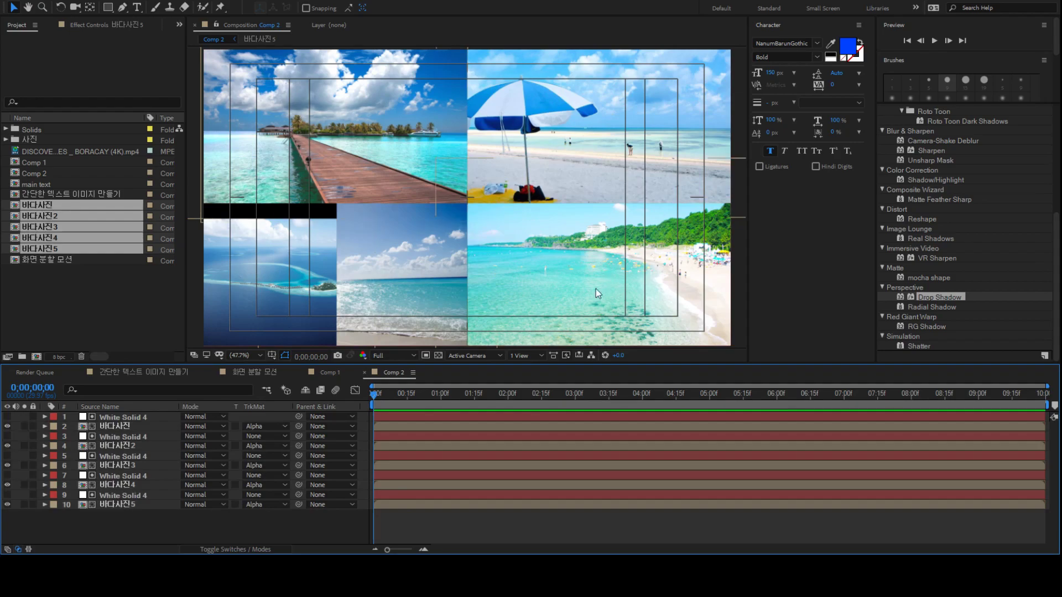
Scale the 바다사진2 layer to 93% and shift it so the island photo fills its lower-left section
{"action": "key", "text": "comma"}
{"action": "key", "text": "comma"}
{"action": "left_click", "coordinate": [346, 260]}
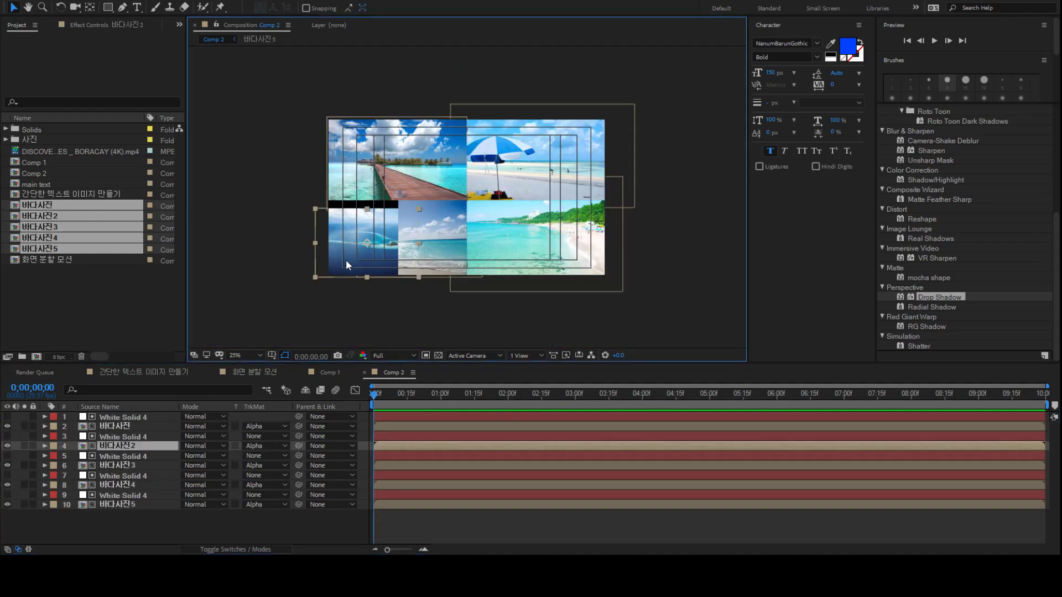
{"action": "key", "text": "period"}
{"action": "left_click_drag", "start_coordinate": [356, 237], "coordinate": [524, 165]}
{"action": "key", "text": "s"}
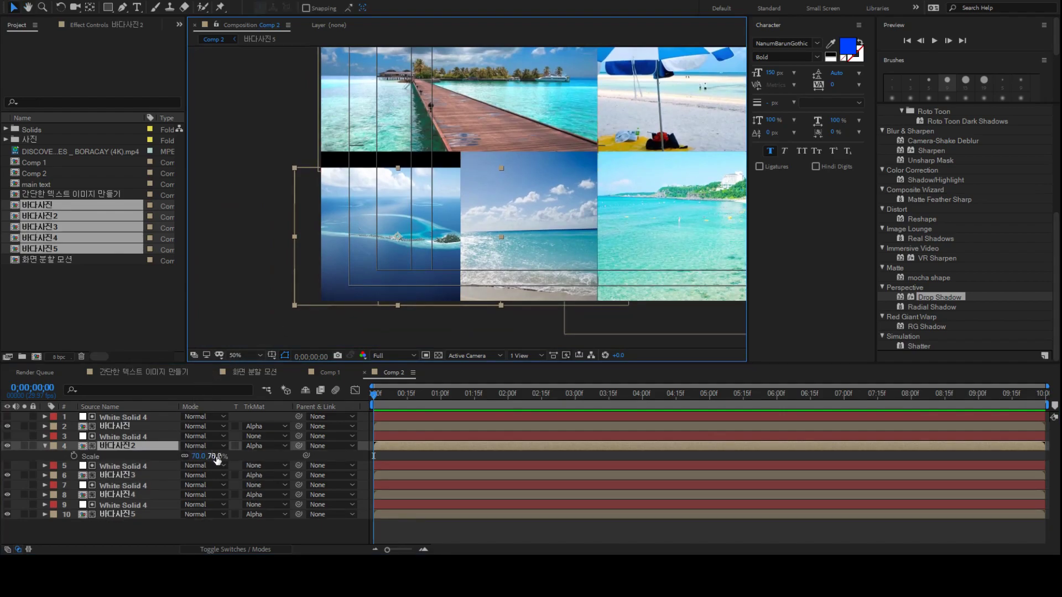
{"action": "left_click_drag", "start_coordinate": [216, 456], "coordinate": [230, 456]}
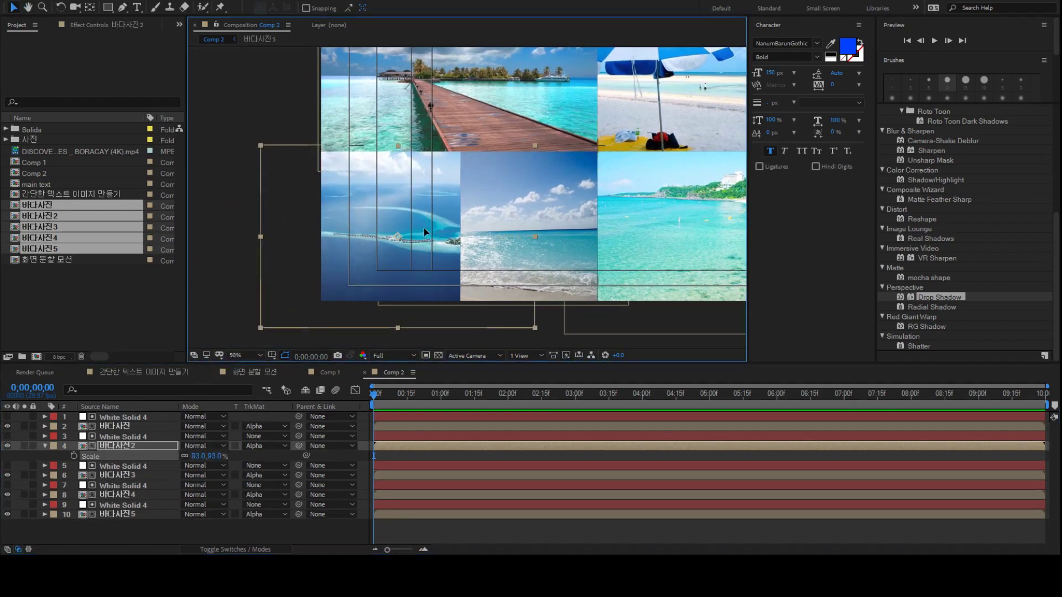
{"action": "left_click_drag", "start_coordinate": [398, 227], "coordinate": [391, 228]}
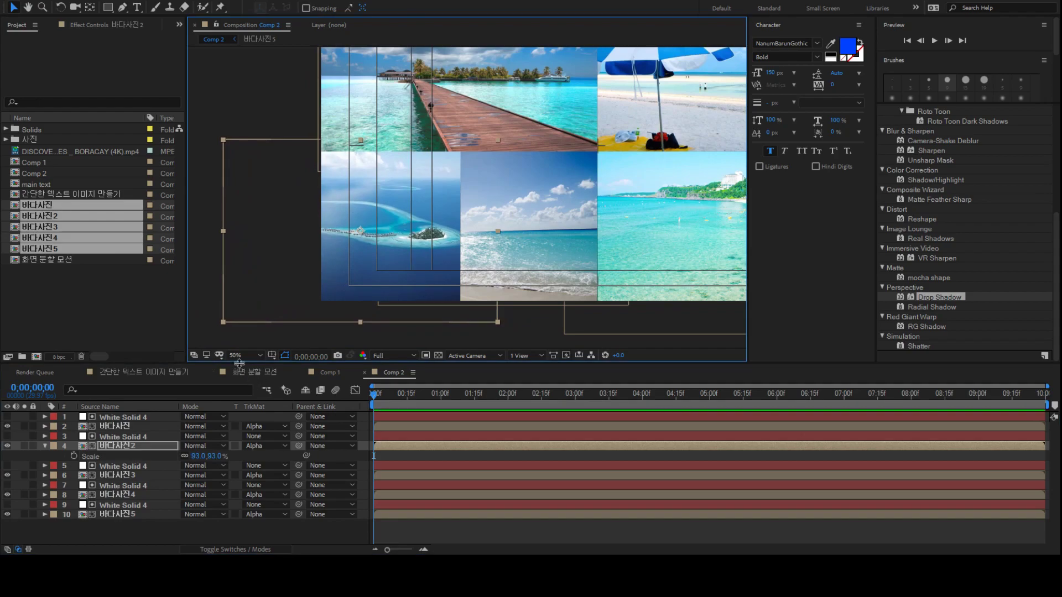
{"action": "key", "text": "comma"}
{"action": "left_click", "coordinate": [411, 454]}
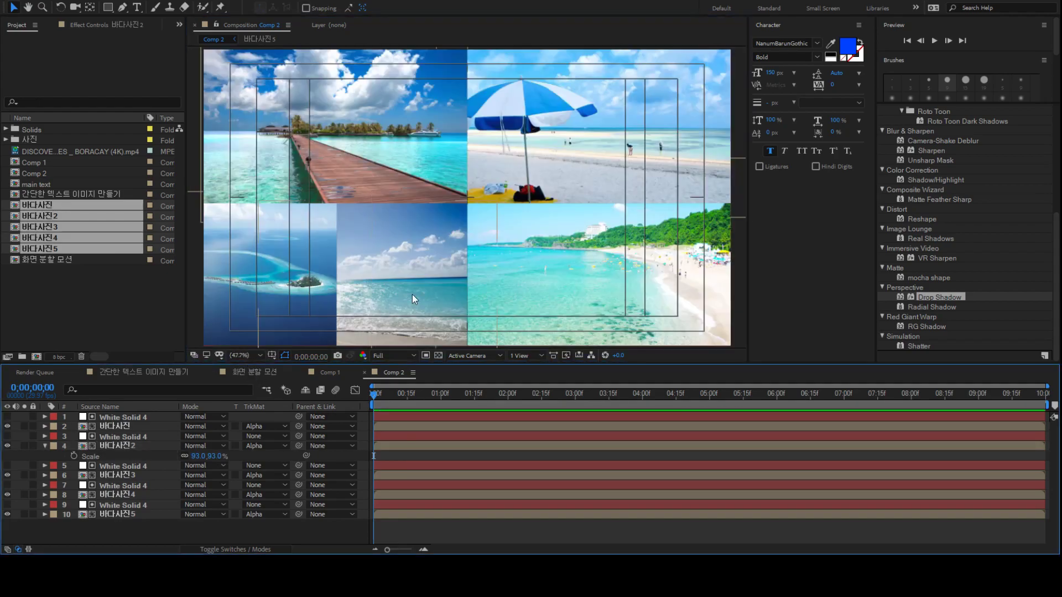
Shift the 바다사진3 photo slightly to the right within its section beside the frame's centre line
{"action": "left_click", "coordinate": [440, 237]}
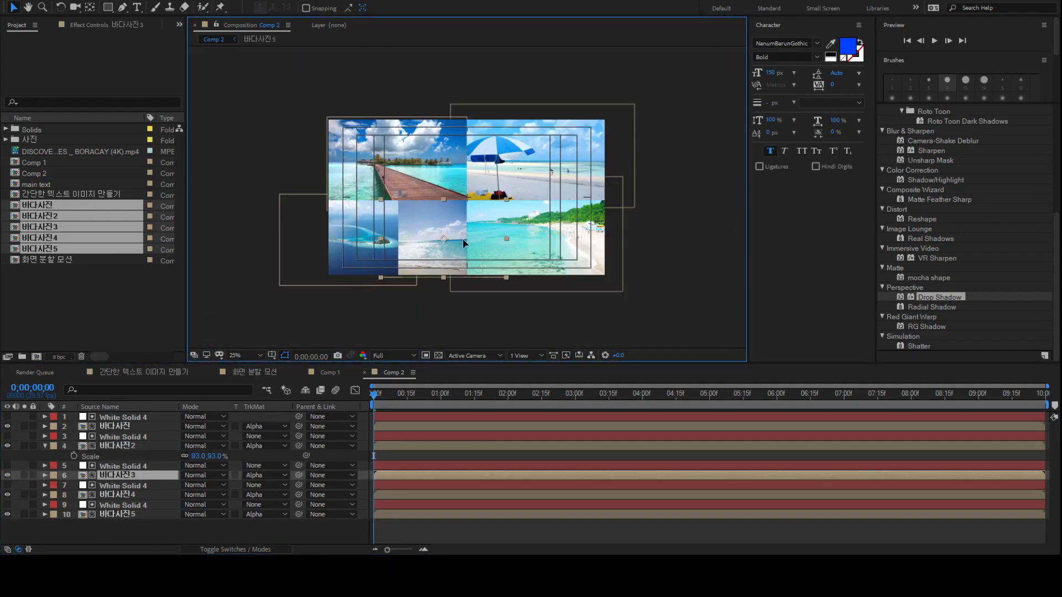
{"action": "left_click", "coordinate": [432, 451]}
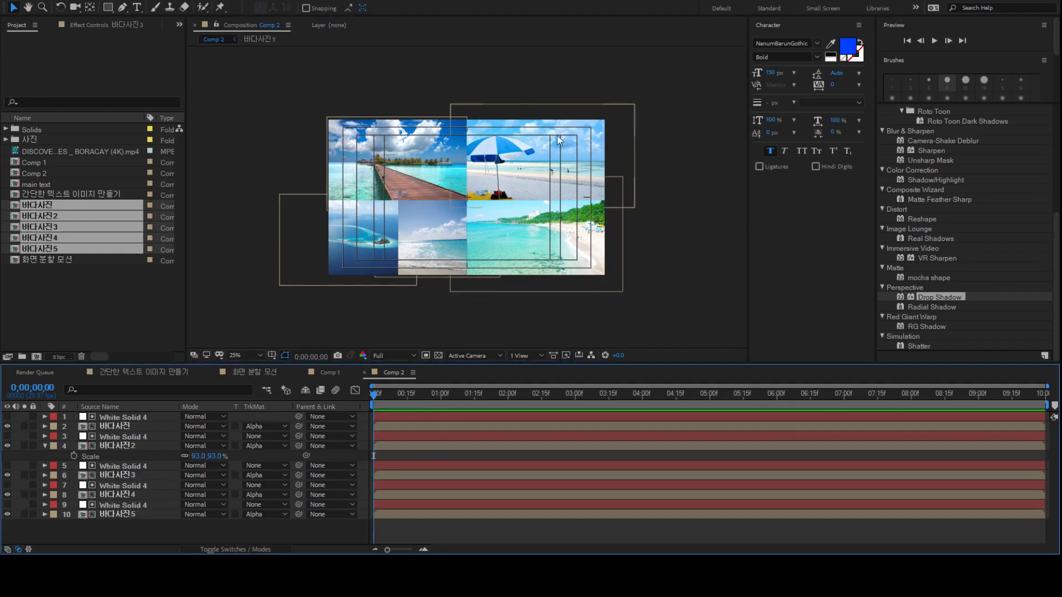
{"action": "key", "text": "period"}
{"action": "key", "text": "comma"}
Add Position keyframes to all five 바다사진 layers at 0;00;00;15
{"action": "left_click", "coordinate": [44, 446]}
{"action": "left_click", "coordinate": [125, 427]}
{"action": "left_click", "coordinate": [130, 447]}
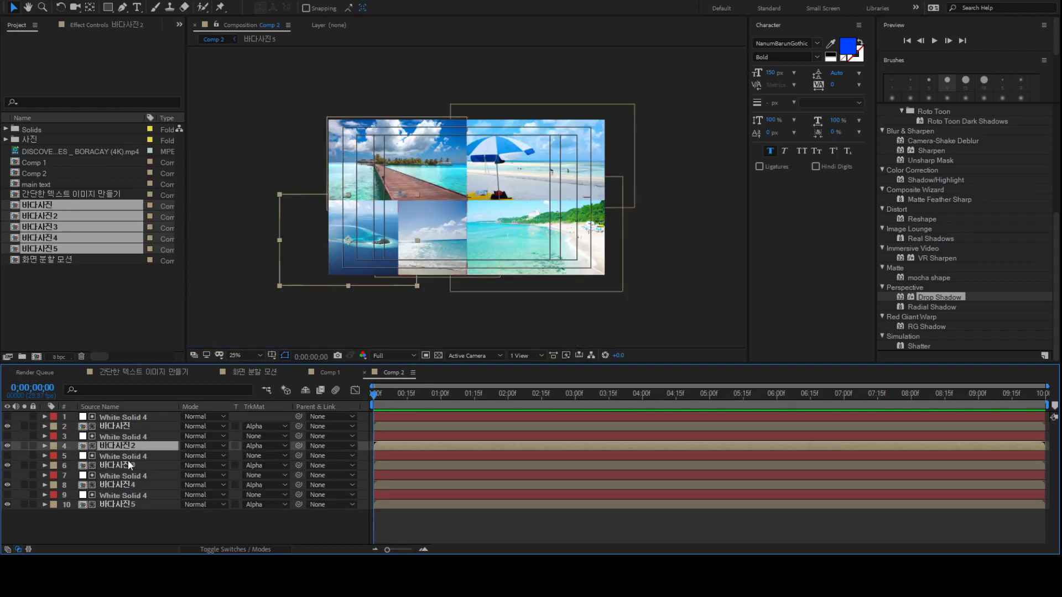
{"action": "left_click", "coordinate": [125, 426]}
{"action": "left_click", "coordinate": [129, 447], "text": "ctrl"}
{"action": "left_click", "coordinate": [129, 464], "text": "ctrl"}
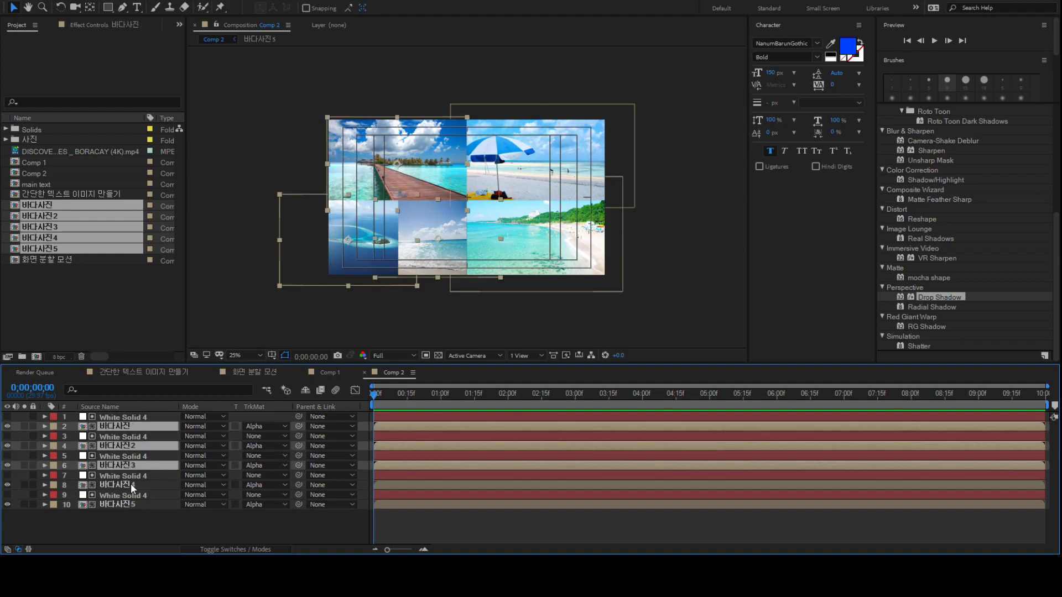
{"action": "left_click", "coordinate": [131, 485], "text": "ctrl"}
{"action": "left_click", "coordinate": [131, 504], "text": "ctrl"}
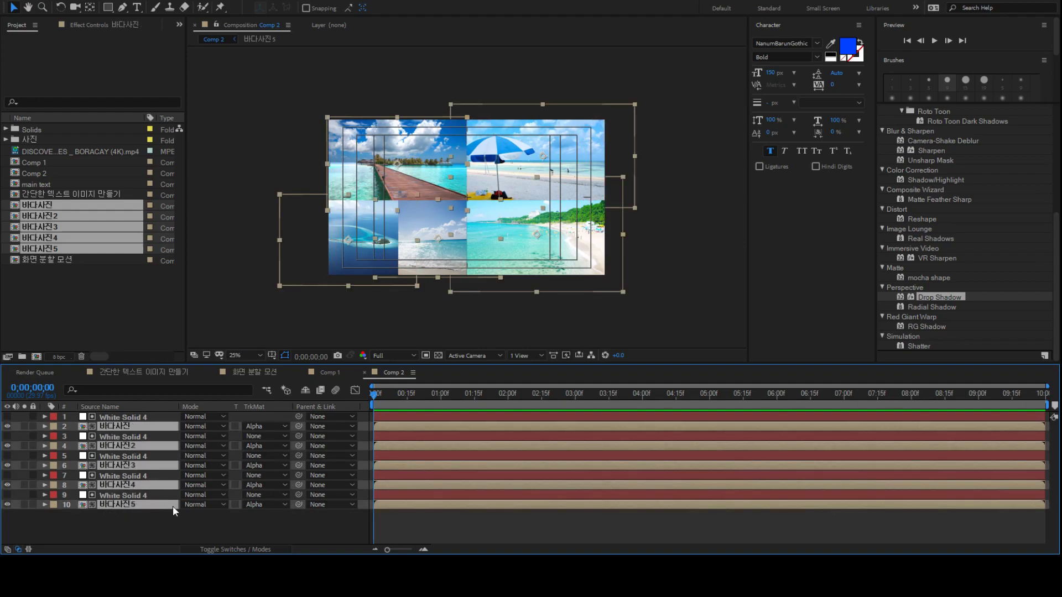
{"action": "key", "text": "p"}
{"action": "left_click_drag", "start_coordinate": [416, 396], "coordinate": [407, 405]}
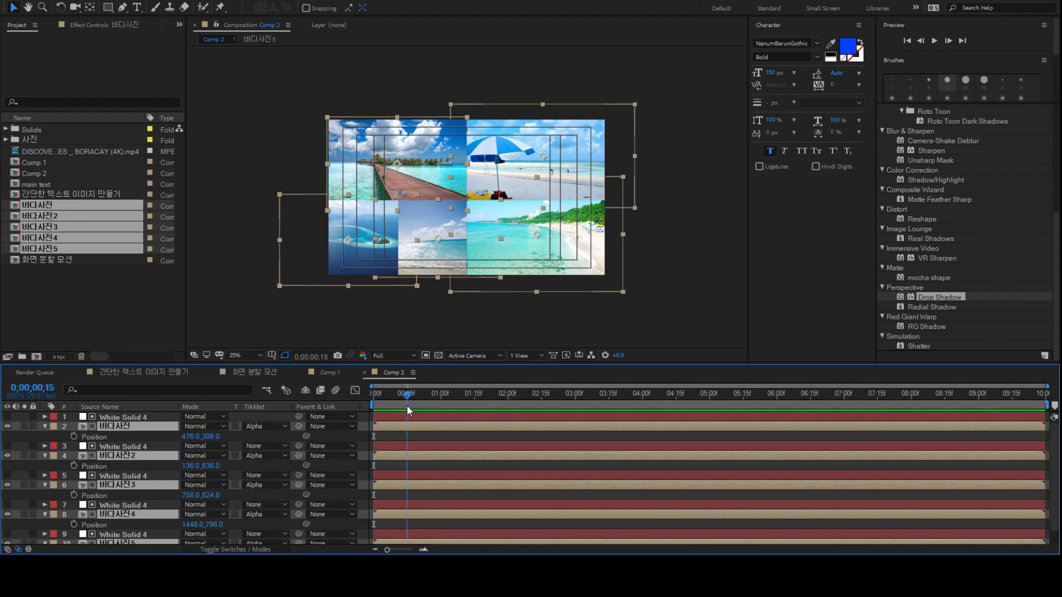
{"action": "left_click", "coordinate": [75, 437]}
At 0;00;00;00, move the 바다사진 photo up to 476, -350 and the 바다사진2 photo left to -496, 836, outside the frame
{"action": "key", "text": "Home"}
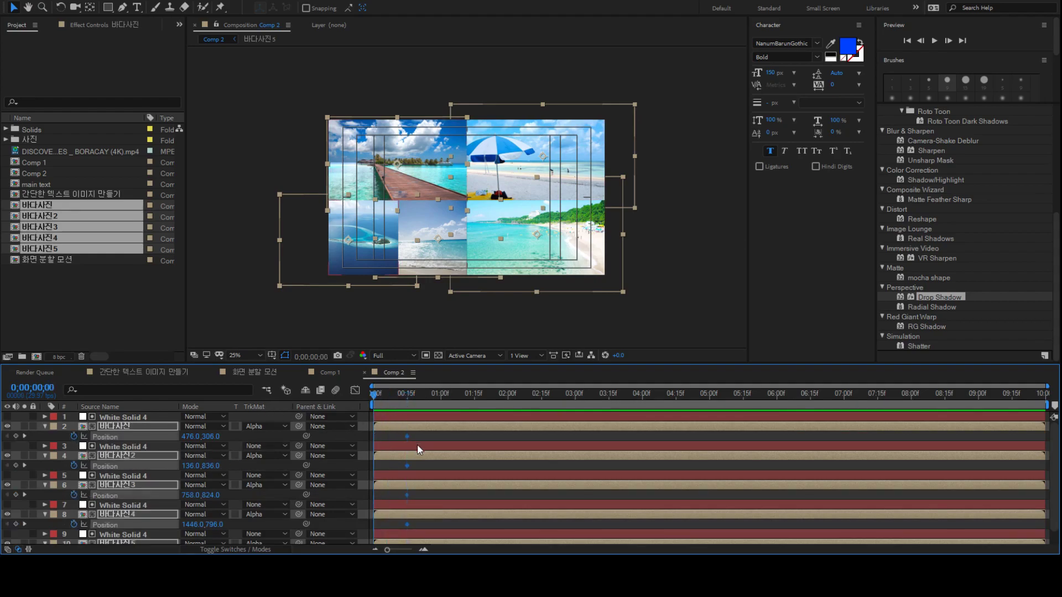
{"action": "left_click", "coordinate": [423, 441]}
{"action": "left_click", "coordinate": [419, 427]}
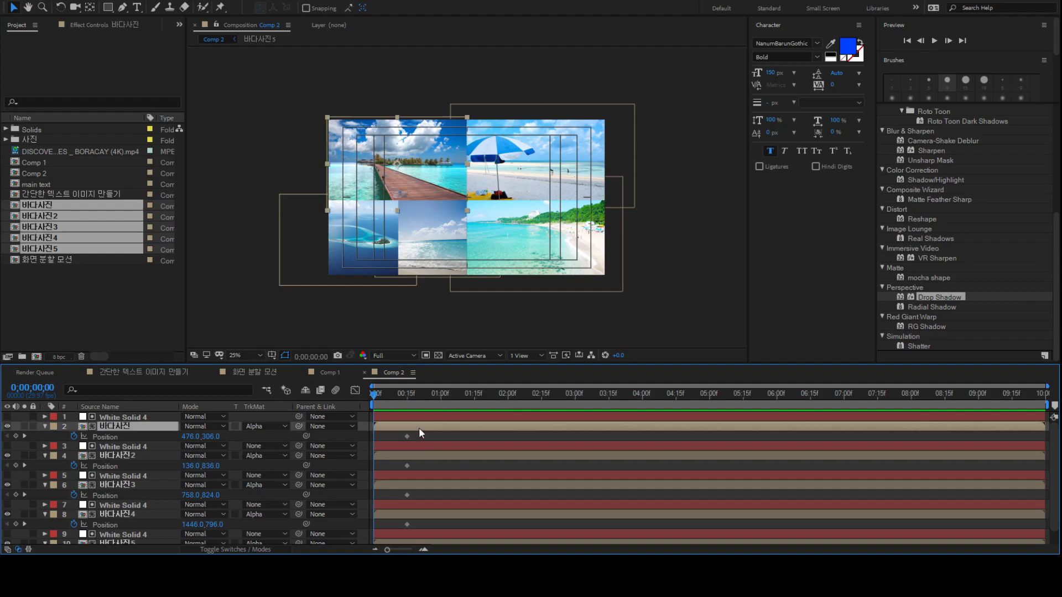
{"action": "left_click_drag", "start_coordinate": [446, 166], "coordinate": [432, 86]}
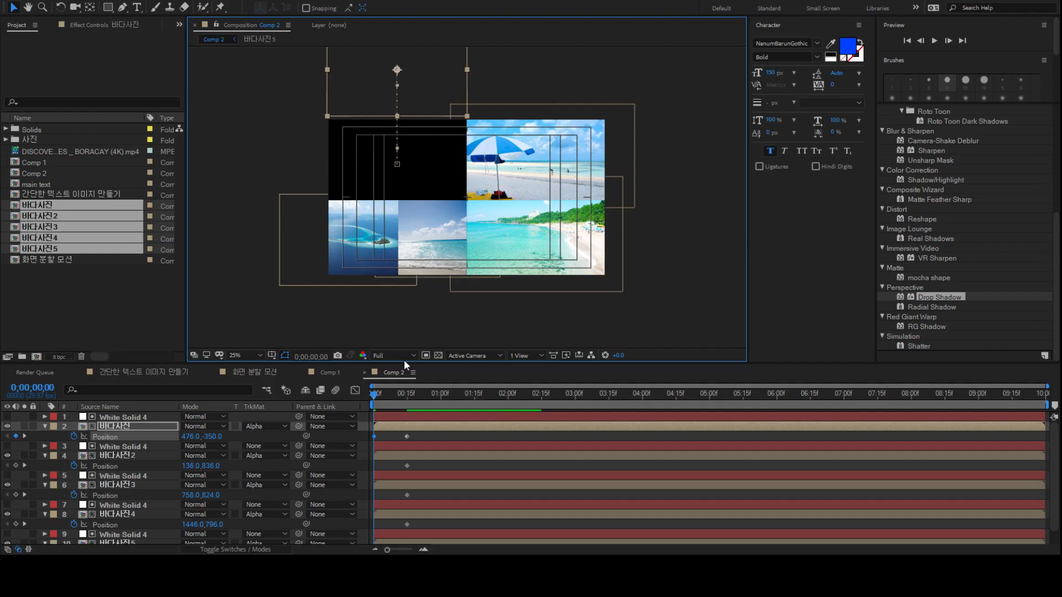
{"action": "left_click", "coordinate": [403, 456]}
{"action": "left_click_drag", "start_coordinate": [371, 217], "coordinate": [283, 239]}
{"action": "left_click_drag", "start_coordinate": [429, 235], "coordinate": [439, 307]}
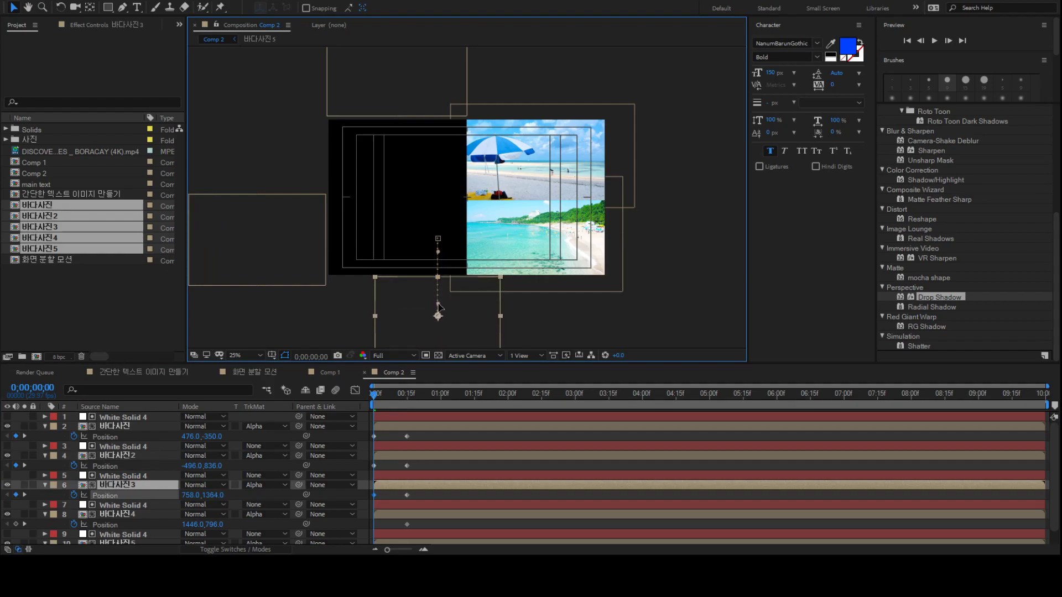
{"action": "key", "text": "ctrl+z"}
{"action": "key", "text": "ctrl+z"}
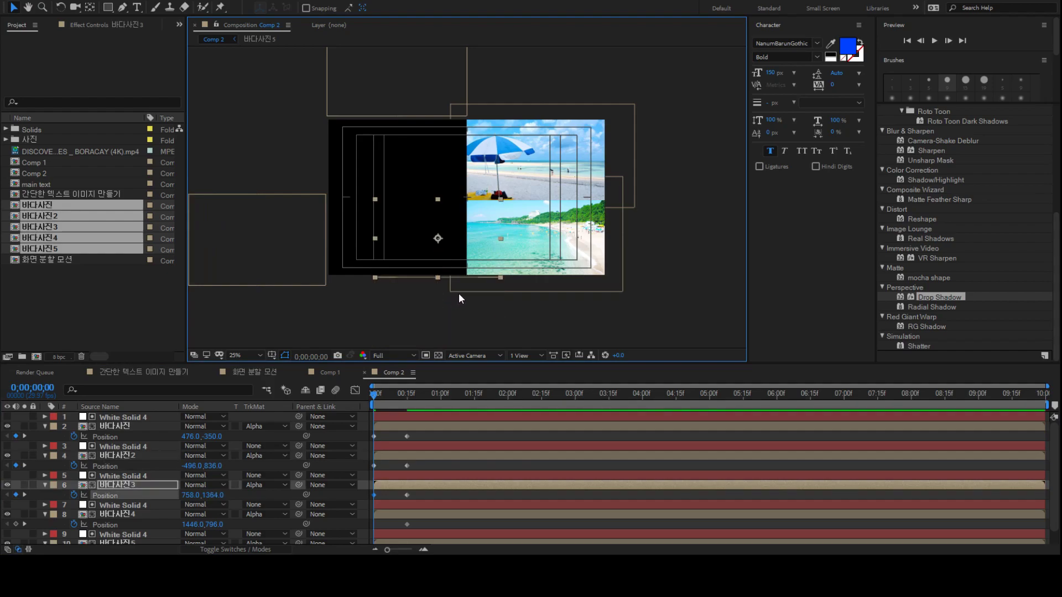
At 0;00;00;00, move 바다사진3 to 1422, 824, 바다사진5 to 2608, 252 and 바다사진4 to 1446, 1500, each outside its own section
{"action": "left_click_drag", "start_coordinate": [417, 260], "coordinate": [483, 296]}
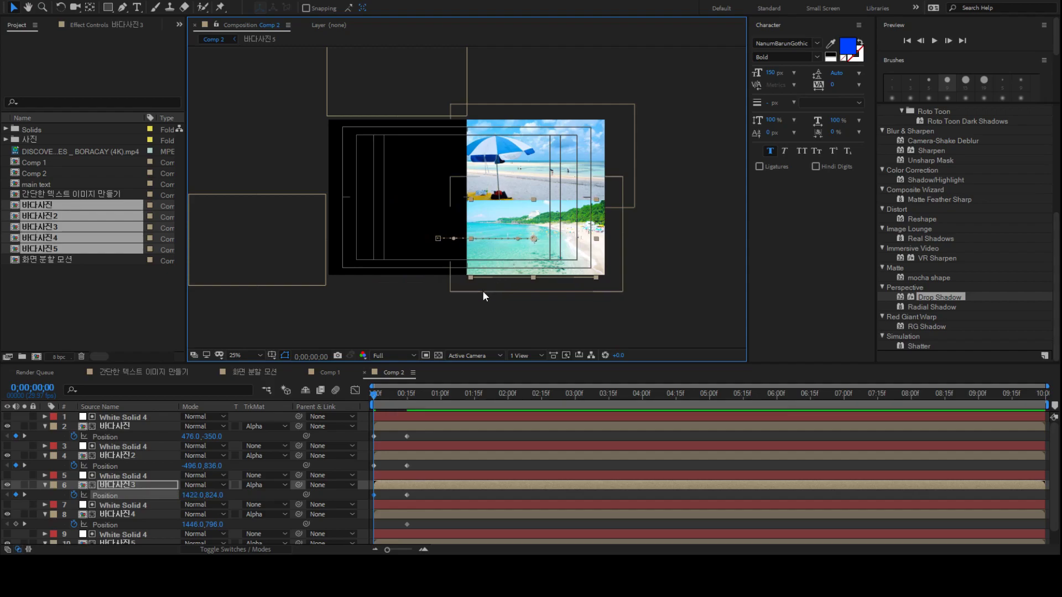
{"action": "left_click", "coordinate": [565, 135]}
{"action": "left_click_drag", "start_coordinate": [523, 150], "coordinate": [684, 150]}
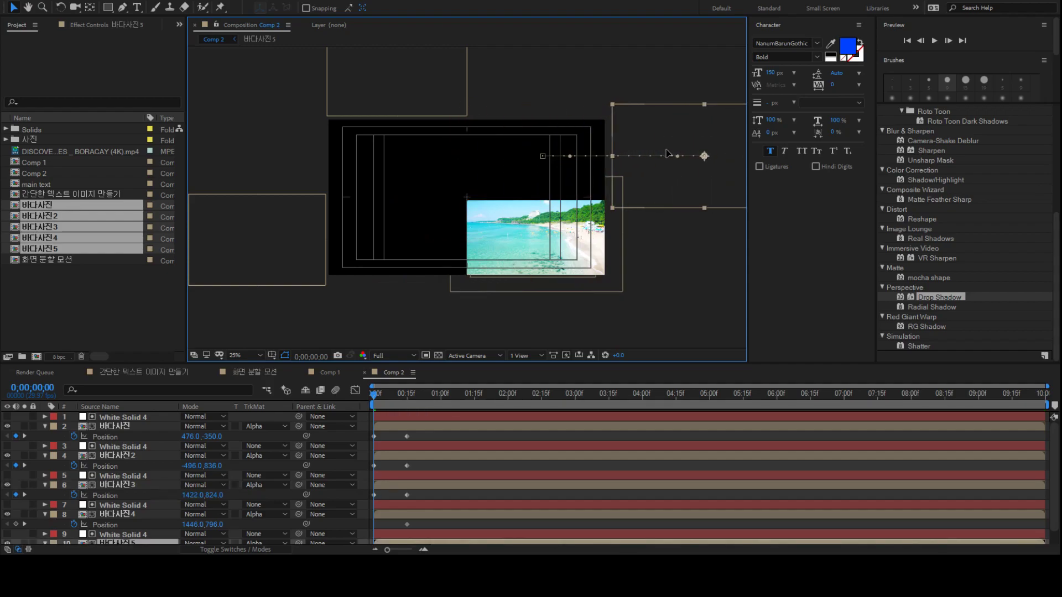
{"action": "left_click_drag", "start_coordinate": [602, 253], "coordinate": [591, 345]}
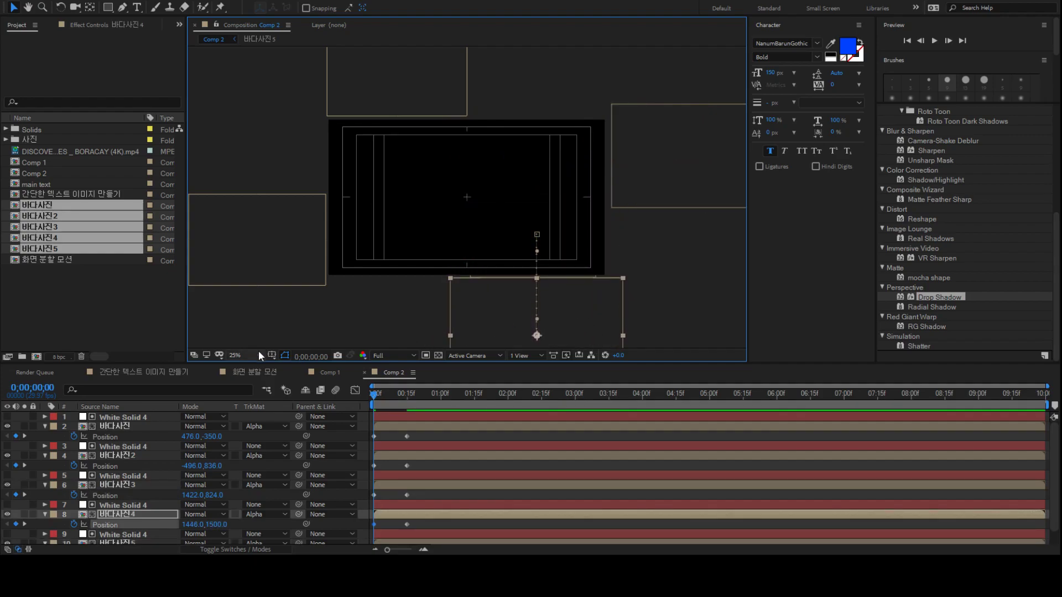
Apply Easy Ease to the Position keyframes at 0;00;00;15 on all five 바다사진 layers
{"action": "key", "text": "shift+slash"}
{"action": "mouse_move", "coordinate": [420, 409]}
{"action": "left_mouse_down"}
{"action": "mouse_move", "coordinate": [434, 404]}
{"action": "mouse_move", "coordinate": [372, 406]}
{"action": "mouse_move", "coordinate": [401, 409]}
{"action": "left_mouse_up"}
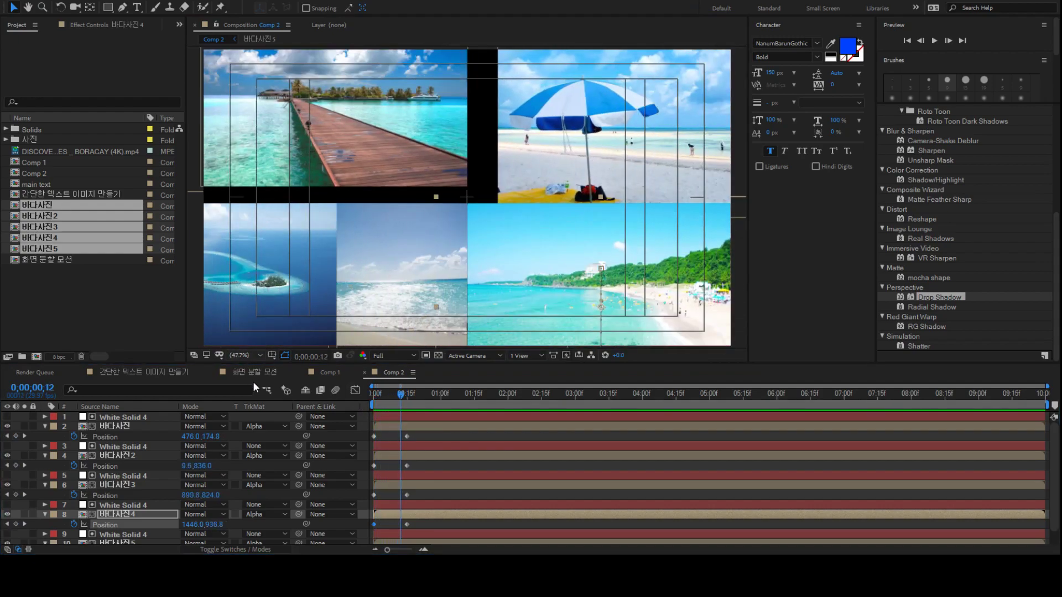
{"action": "key", "text": "comma"}
{"action": "key", "text": "Home"}
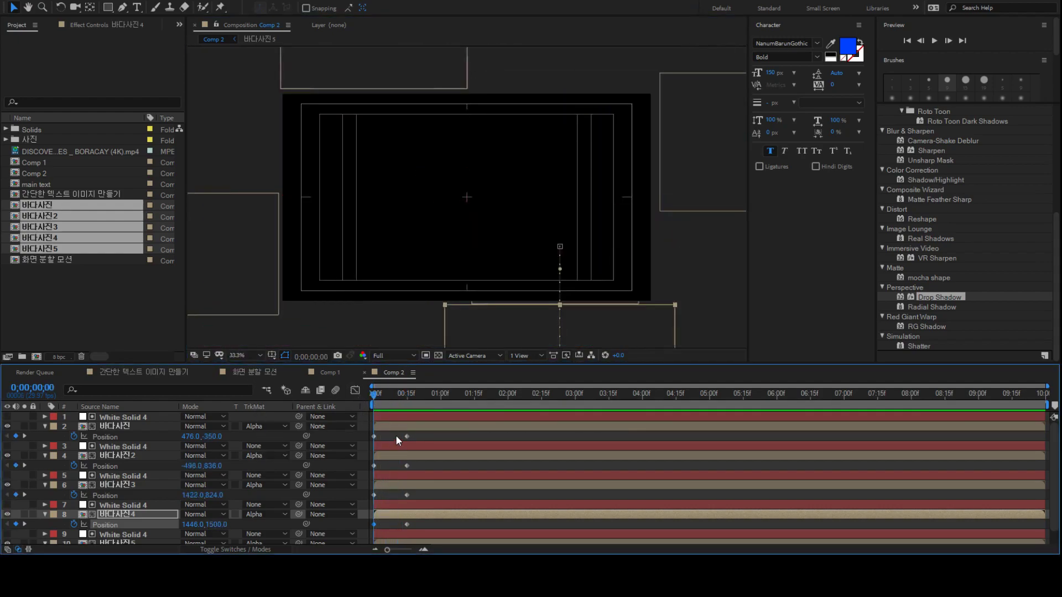
{"action": "left_click_drag", "start_coordinate": [396, 436], "coordinate": [410, 543]}
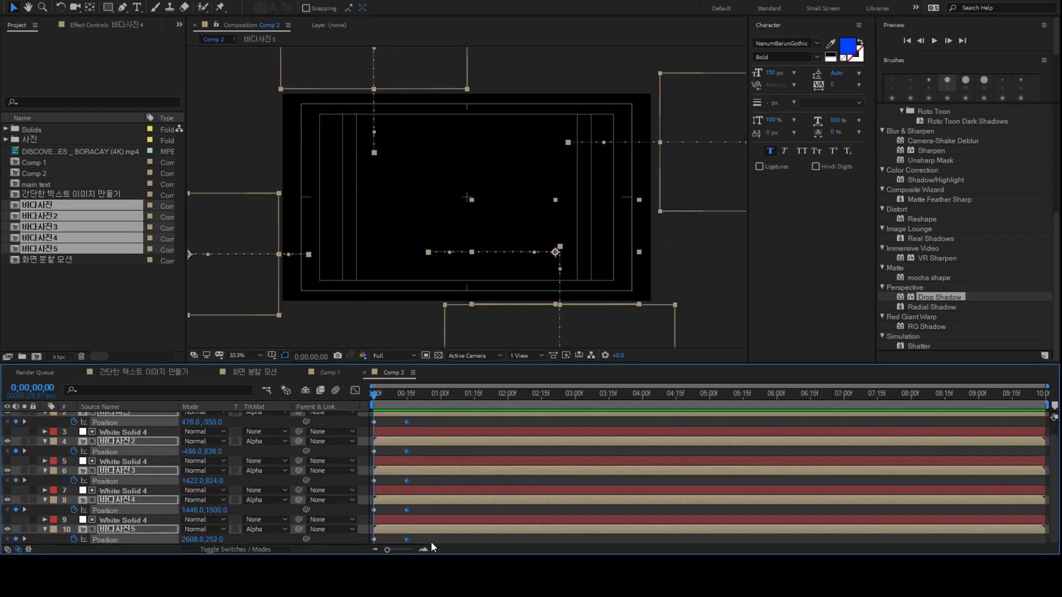
{"action": "key", "text": "F2"}
Preview the photos sliding into their sections, checking the motion up to 0;00;00;15
{"action": "key", "text": "space"}
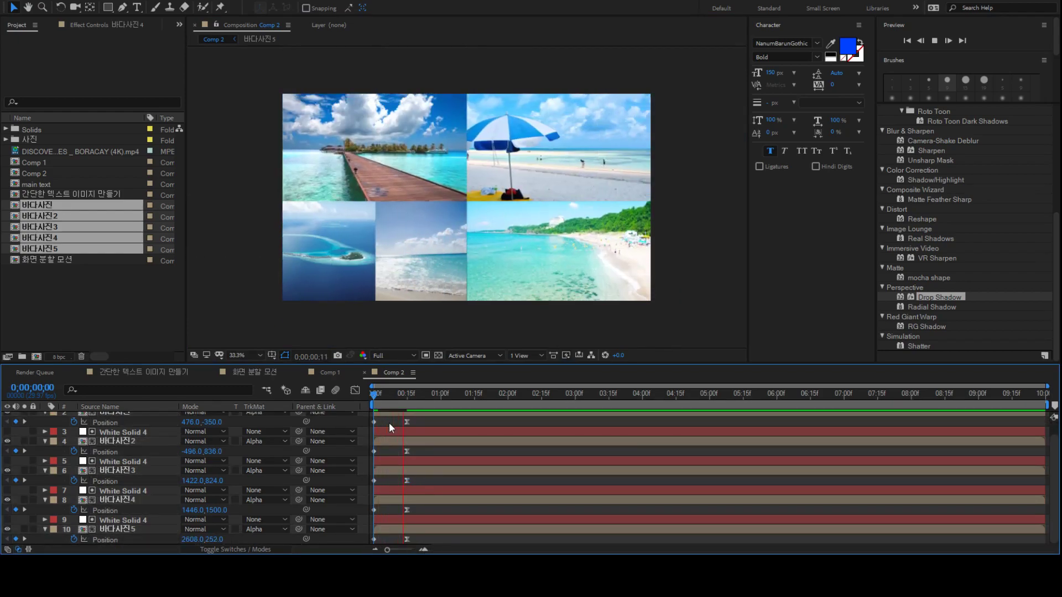
{"action": "key", "text": "space"}
{"action": "key", "text": "space"}
{"action": "left_click_drag", "start_coordinate": [386, 393], "coordinate": [407, 404]}
{"action": "key", "text": "space"}
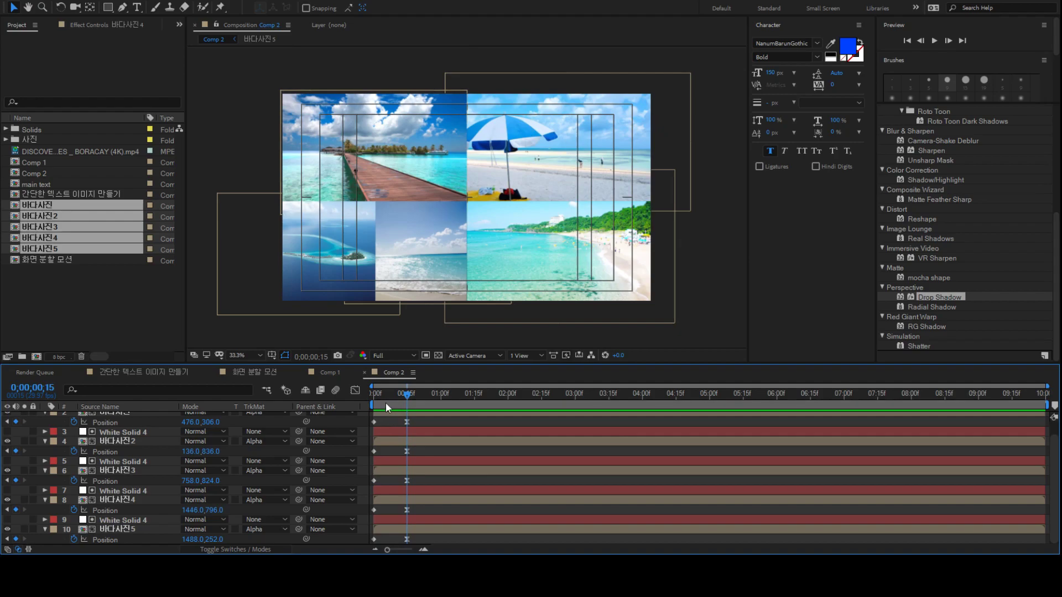
Replay the simultaneous slide-in of the five photos from 0;00;00;00 and check the frame at 0;00;00;15
{"action": "left_click_drag", "start_coordinate": [376, 394], "coordinate": [357, 393]}
{"action": "key", "text": "space"}
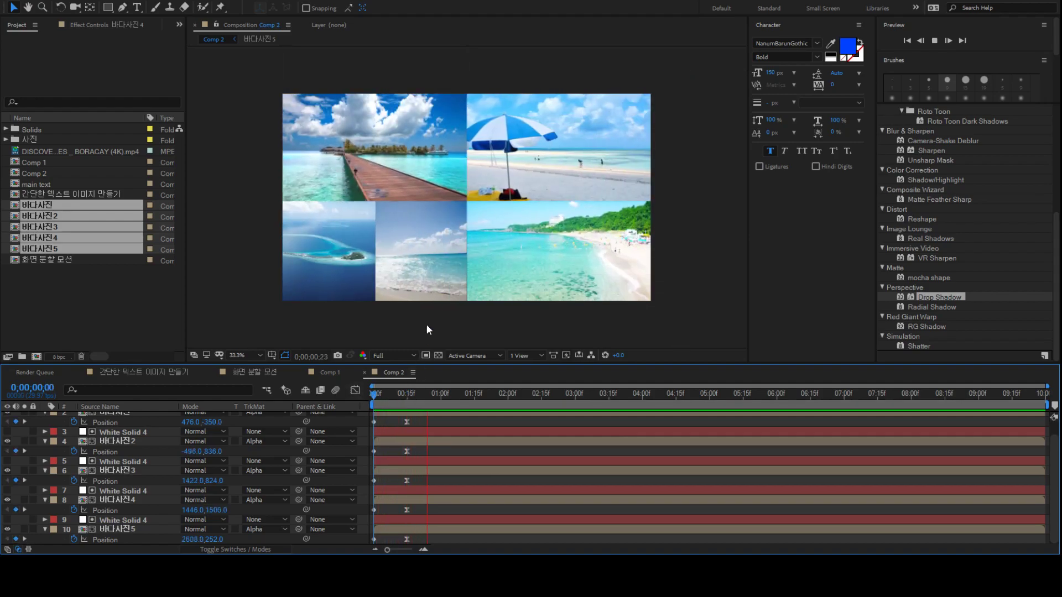
{"action": "key", "text": "space"}
{"action": "left_click", "coordinate": [375, 394]}
{"action": "key", "text": "space"}
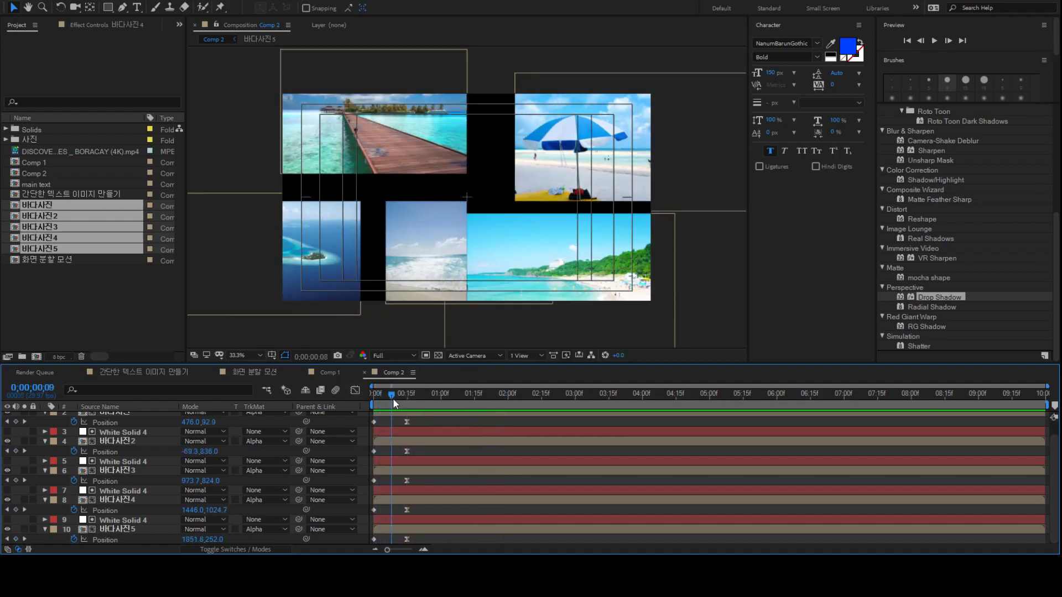
{"action": "key", "text": "space"}
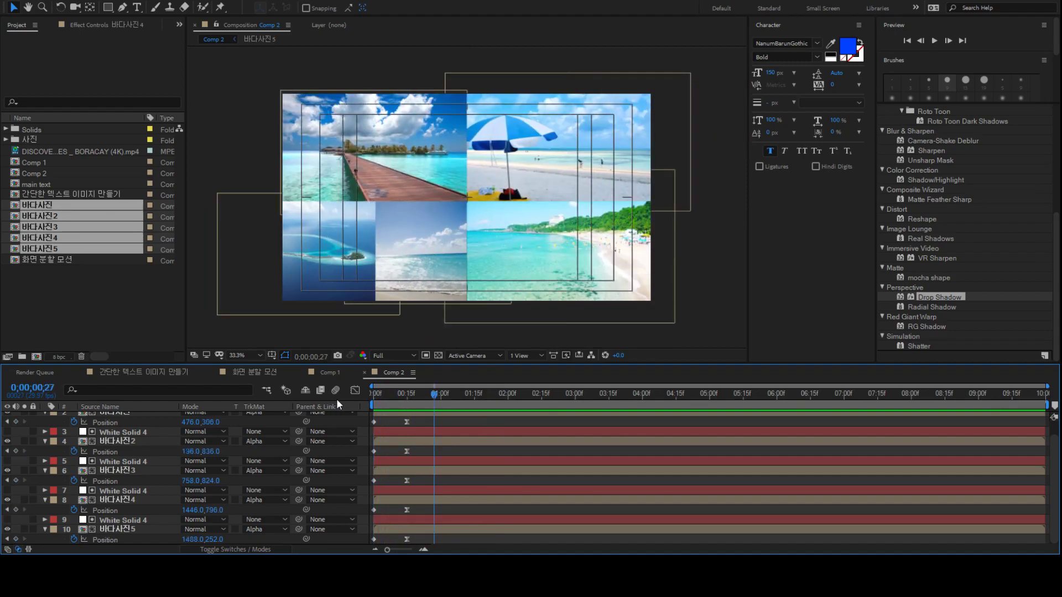
{"action": "left_click", "coordinate": [406, 396]}
{"action": "left_click_drag", "start_coordinate": [406, 398], "coordinate": [411, 394]}
Start 바다사진2 and its White Solid 4 matte at 0;00;00;05, and 바다사진3 and its matte at 0;00;00;10
{"action": "left_click", "coordinate": [406, 526]}
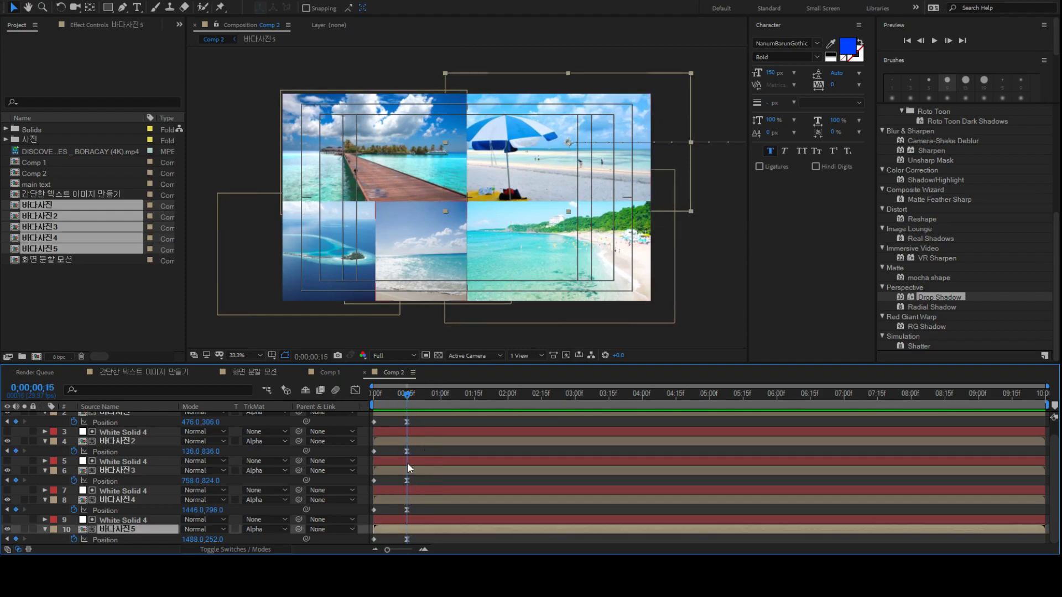
{"action": "left_click", "coordinate": [381, 520]}
{"action": "scroll", "coordinate": [389, 455], "scroll_direction": "up", "scroll_amount": 1}
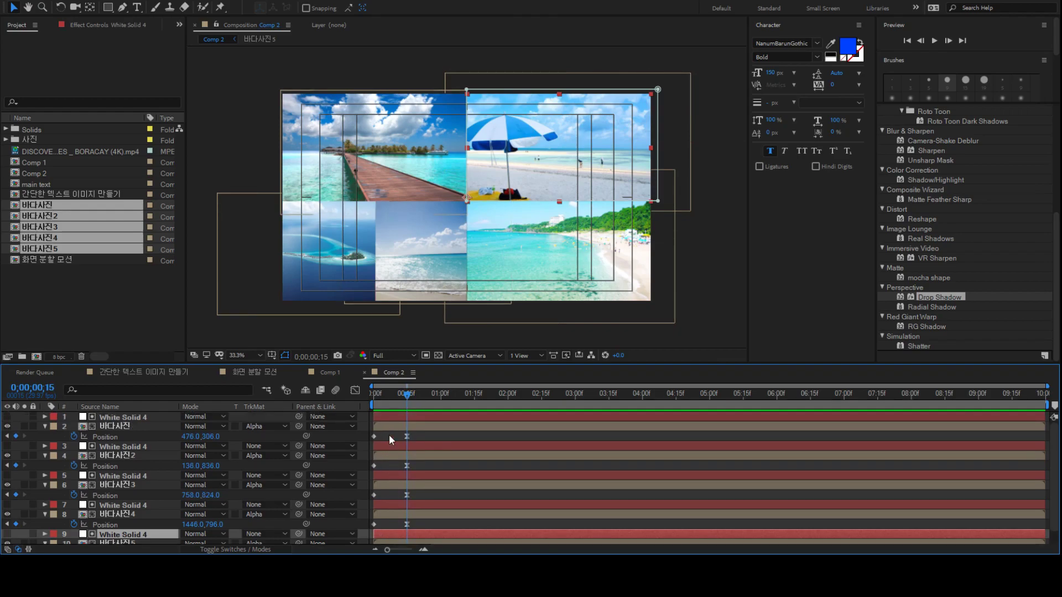
{"action": "left_click", "coordinate": [387, 446]}
{"action": "left_click", "coordinate": [388, 455], "text": "shift"}
{"action": "key", "text": "Home"}
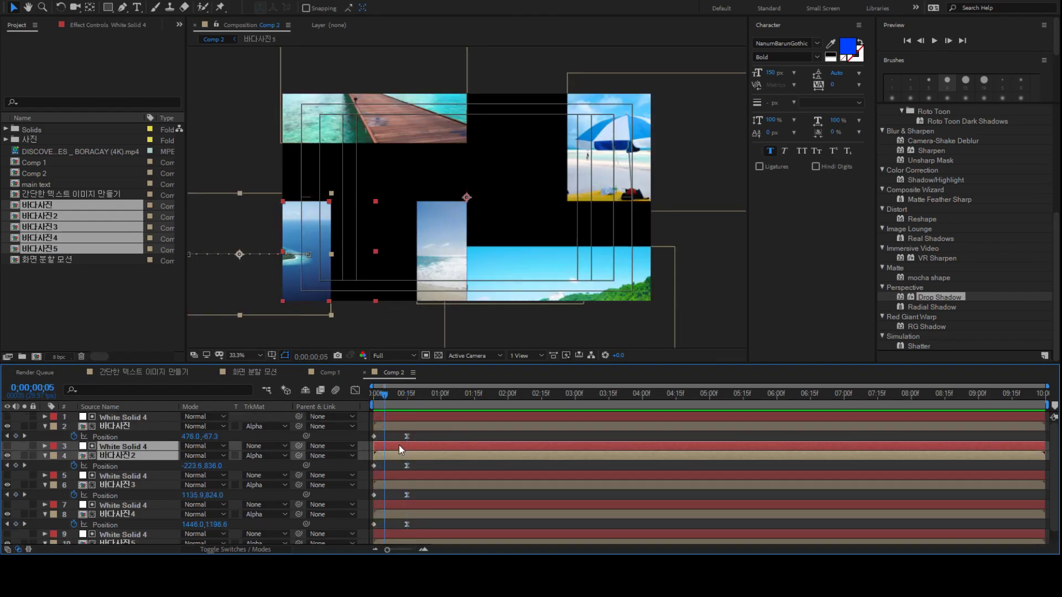
{"action": "key", "text": "["}
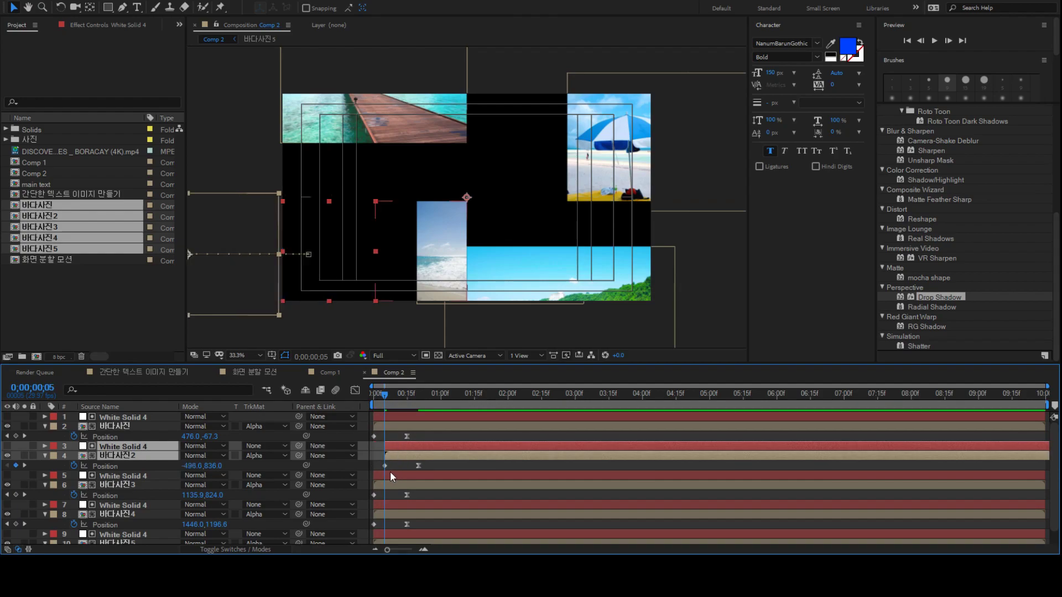
{"action": "left_click", "coordinate": [395, 483]}
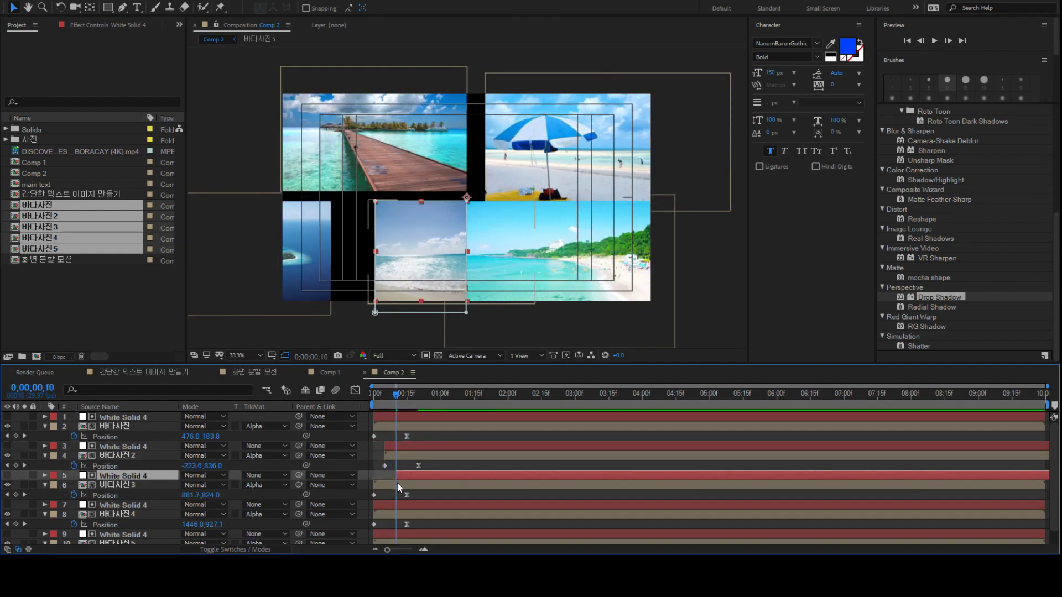
{"action": "key", "text": "["}
Start 바다사진4 and its White Solid 4 matte at 0;00;00;15, and 바다사진5 and its matte at 0;00;00;20
{"action": "scroll", "coordinate": [398, 484], "scroll_direction": "down", "scroll_amount": 1}
{"action": "left_click", "coordinate": [399, 491]}
{"action": "key", "text": "["}
{"action": "left_click", "coordinate": [398, 499]}
{"action": "key", "text": "["}
{"action": "left_click", "coordinate": [398, 519]}
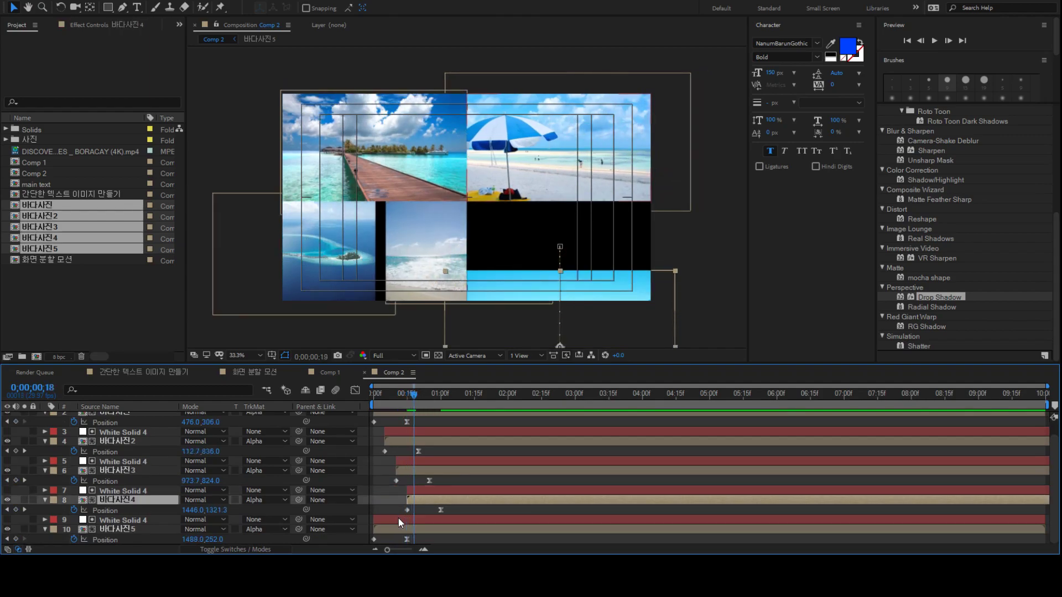
{"action": "key", "text": "["}
Preview the staggered slide-in from the first frame up to 0;00;01;09 and inspect the assembled split screen
{"action": "key", "text": "Home"}
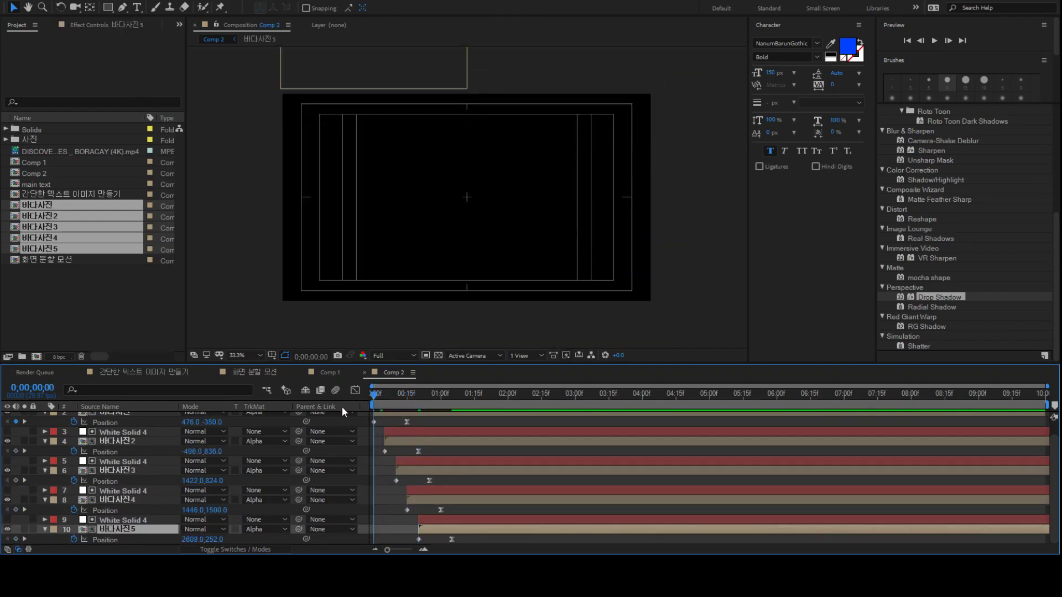
{"action": "key", "text": "space"}
{"action": "key", "text": "space"}
{"action": "left_click_drag", "start_coordinate": [379, 399], "coordinate": [462, 433]}
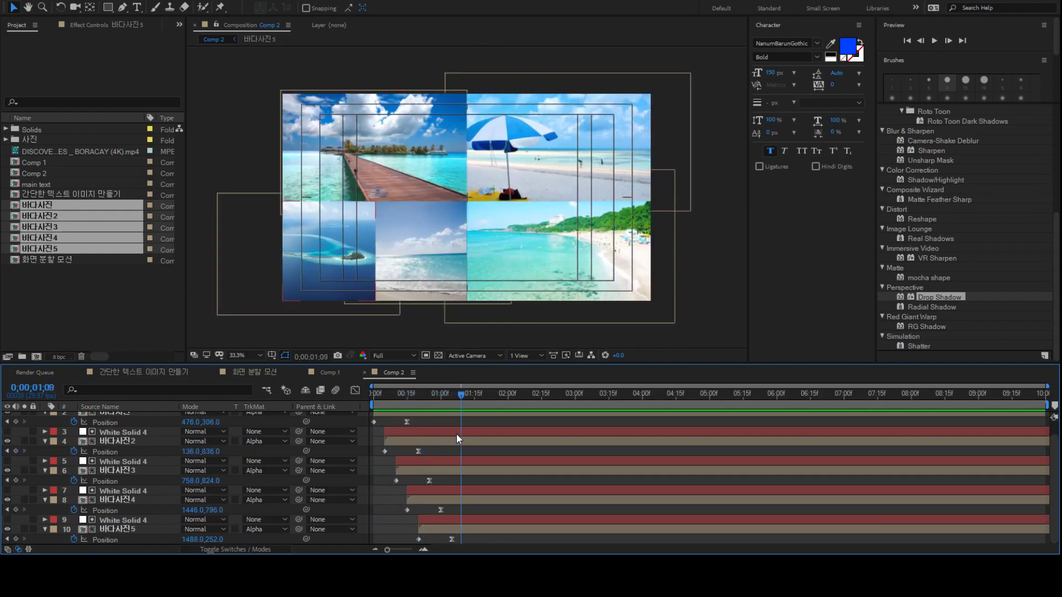
{"action": "left_click", "coordinate": [362, 156]}
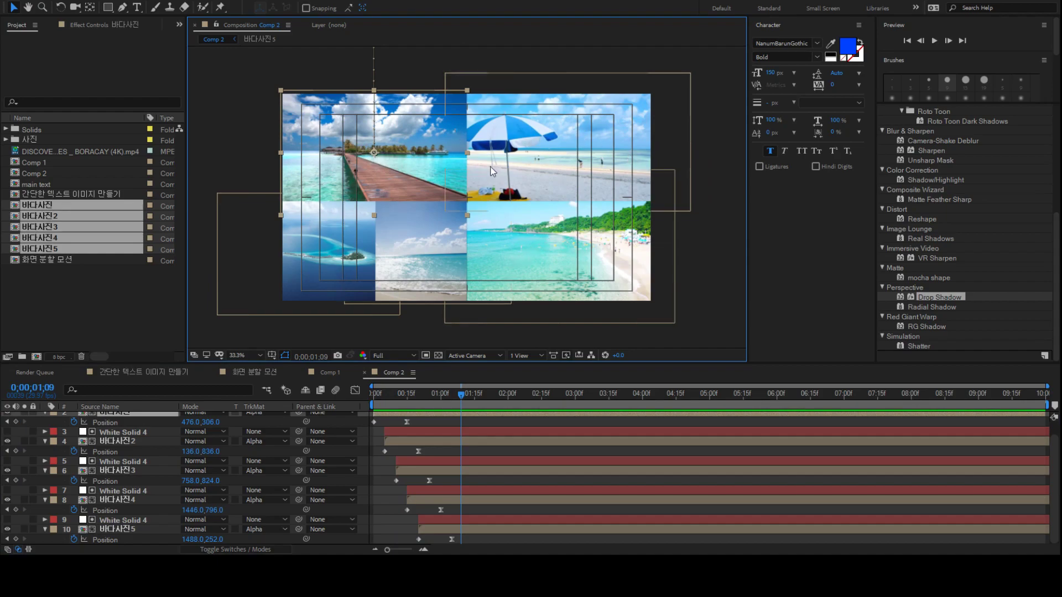
{"action": "left_click", "coordinate": [377, 508]}
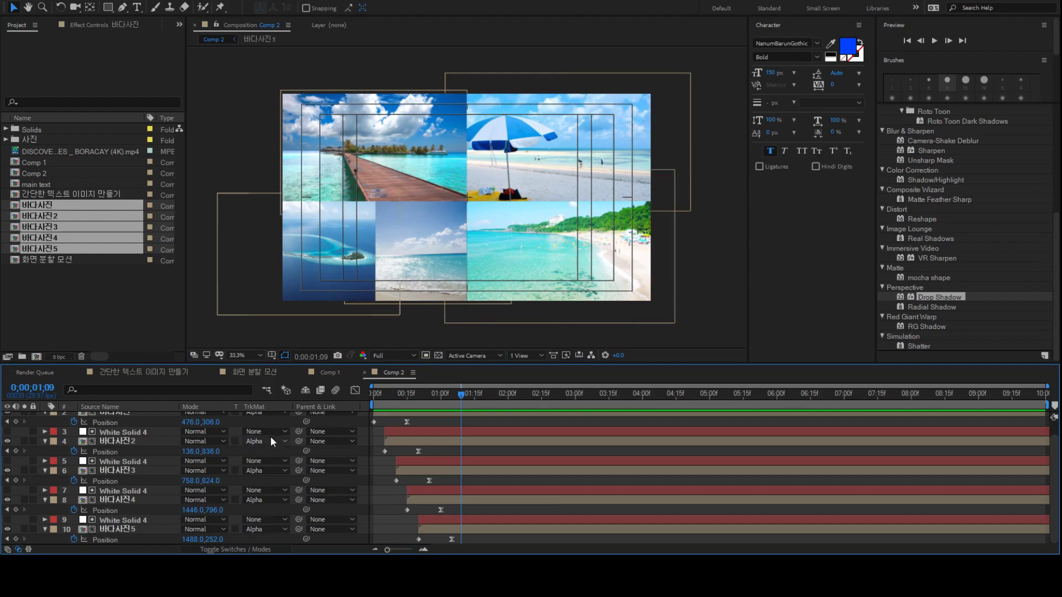
View the 간단한 텍스트 이미지 만들기 composition and the 화면 분할 모션 composition
{"action": "left_click", "coordinate": [160, 373]}
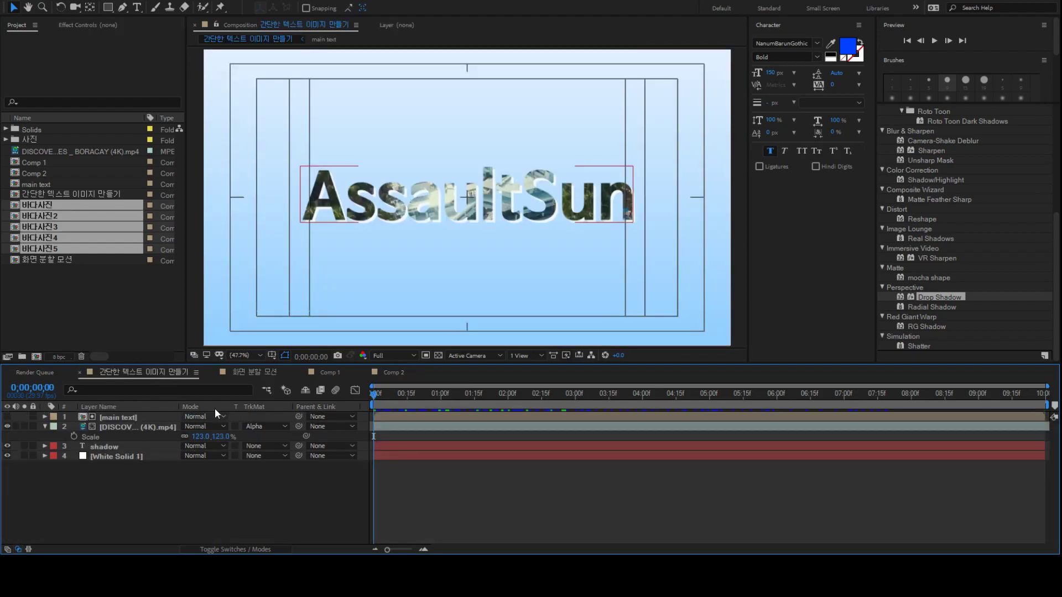
{"action": "left_click", "coordinate": [236, 369]}
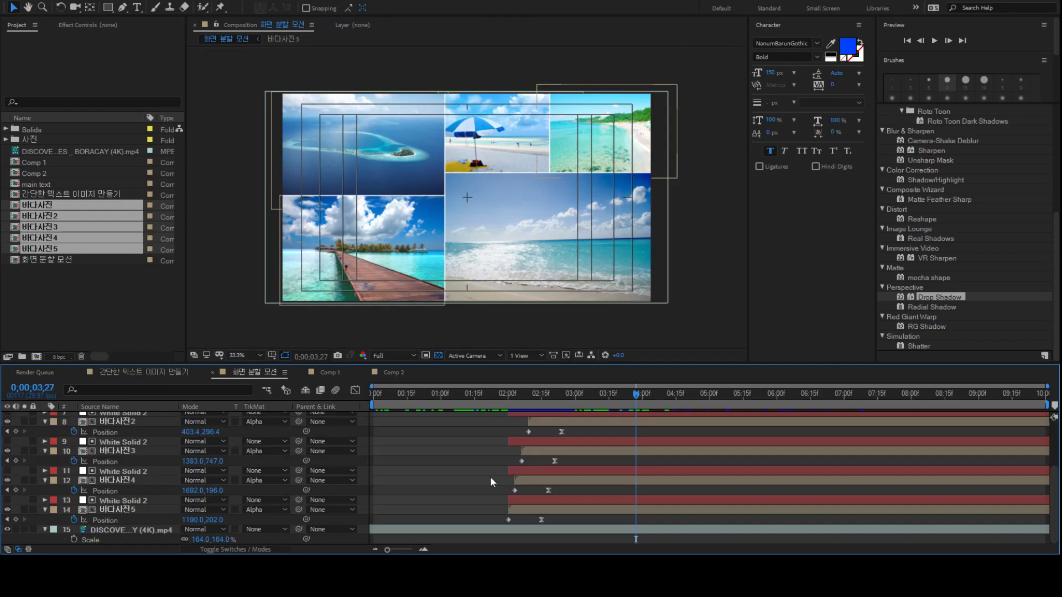